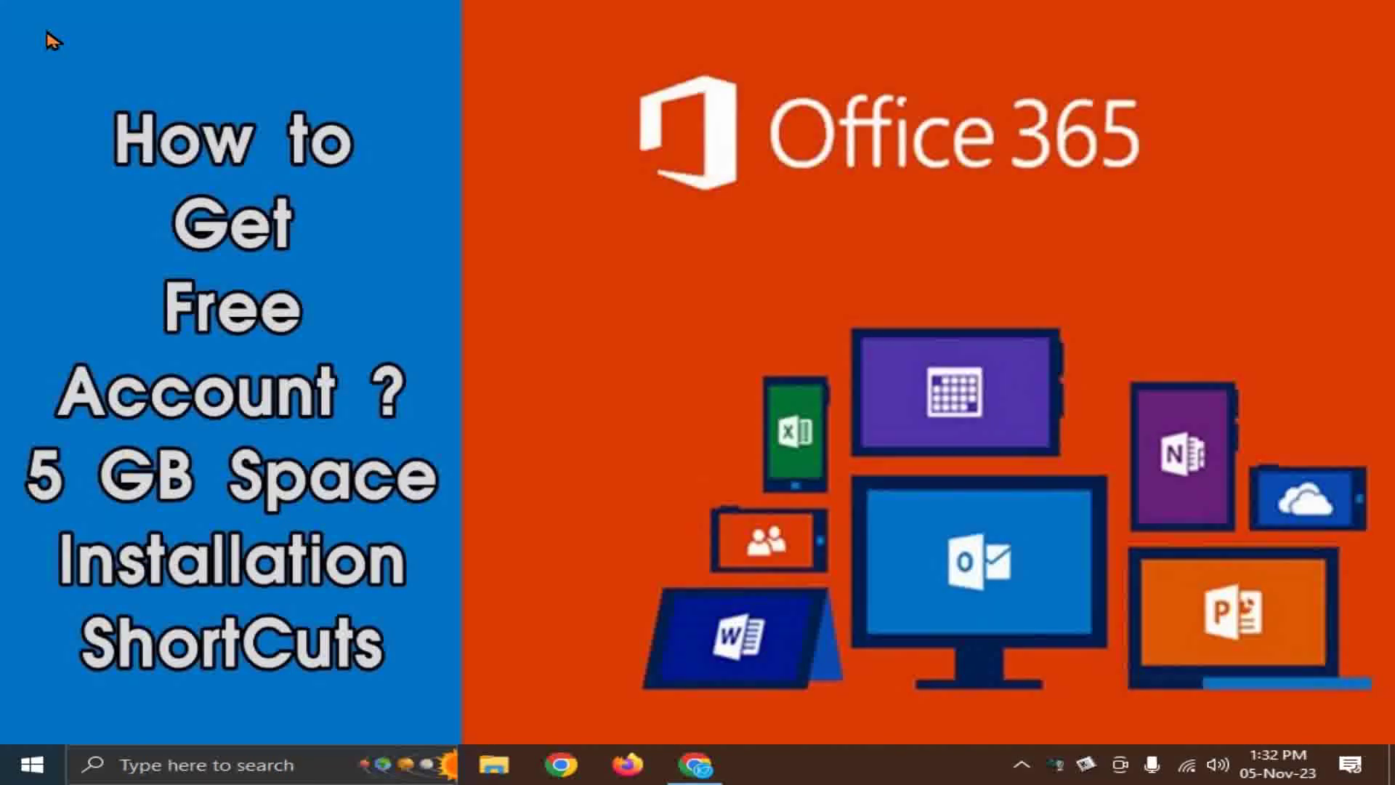
Search Windows for 'store' and launch the Microsoft Store app
left_click(25, 770)
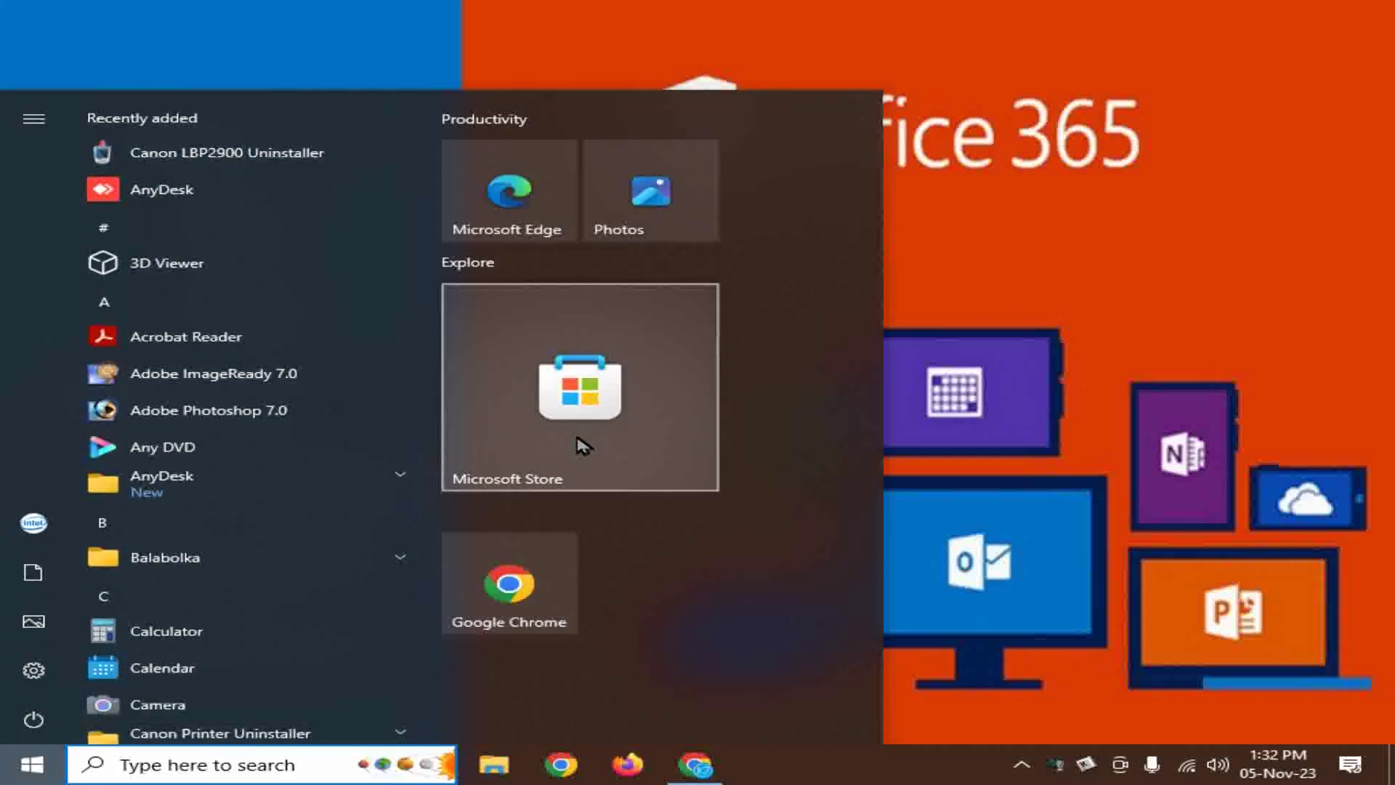
left_click(598, 422)
left_click(597, 422)
left_click(213, 767)
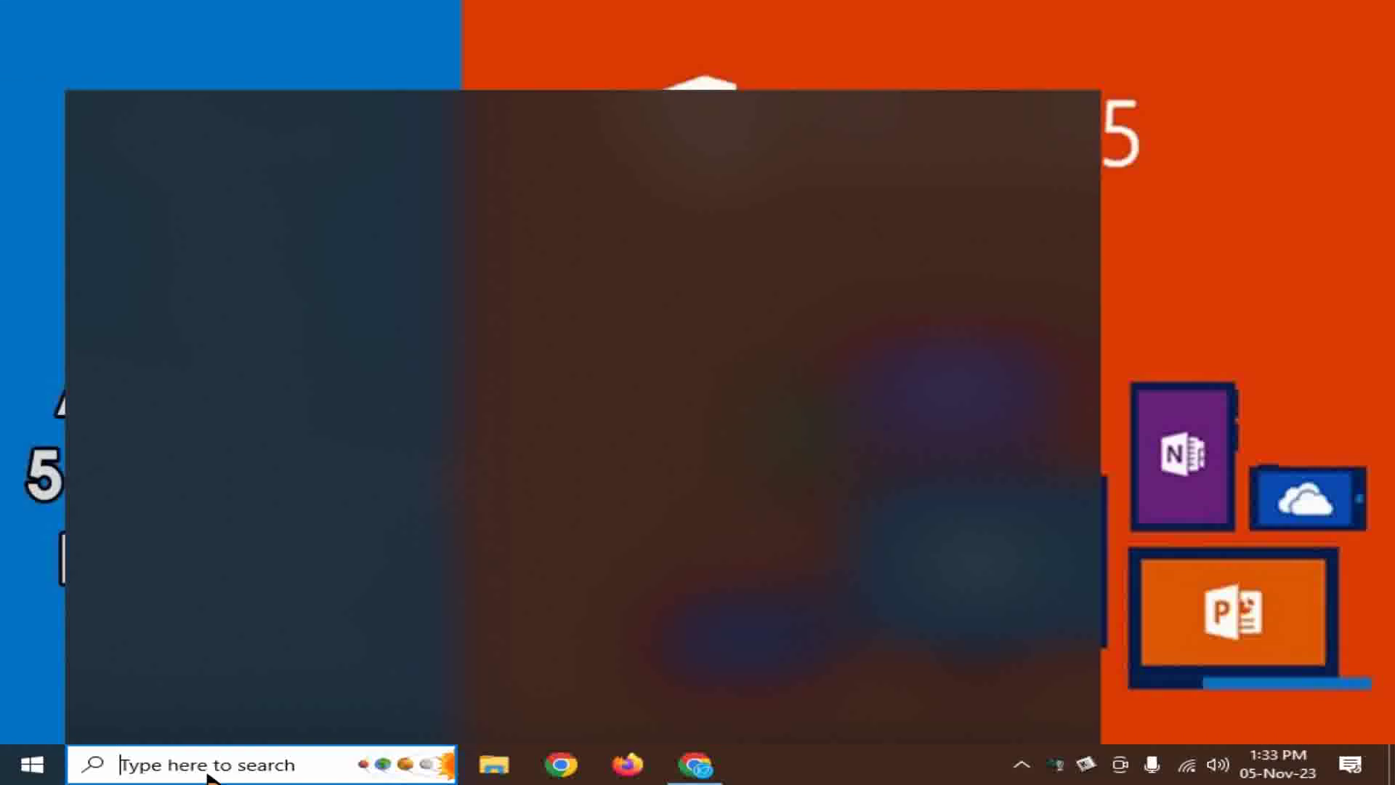
type("sto")
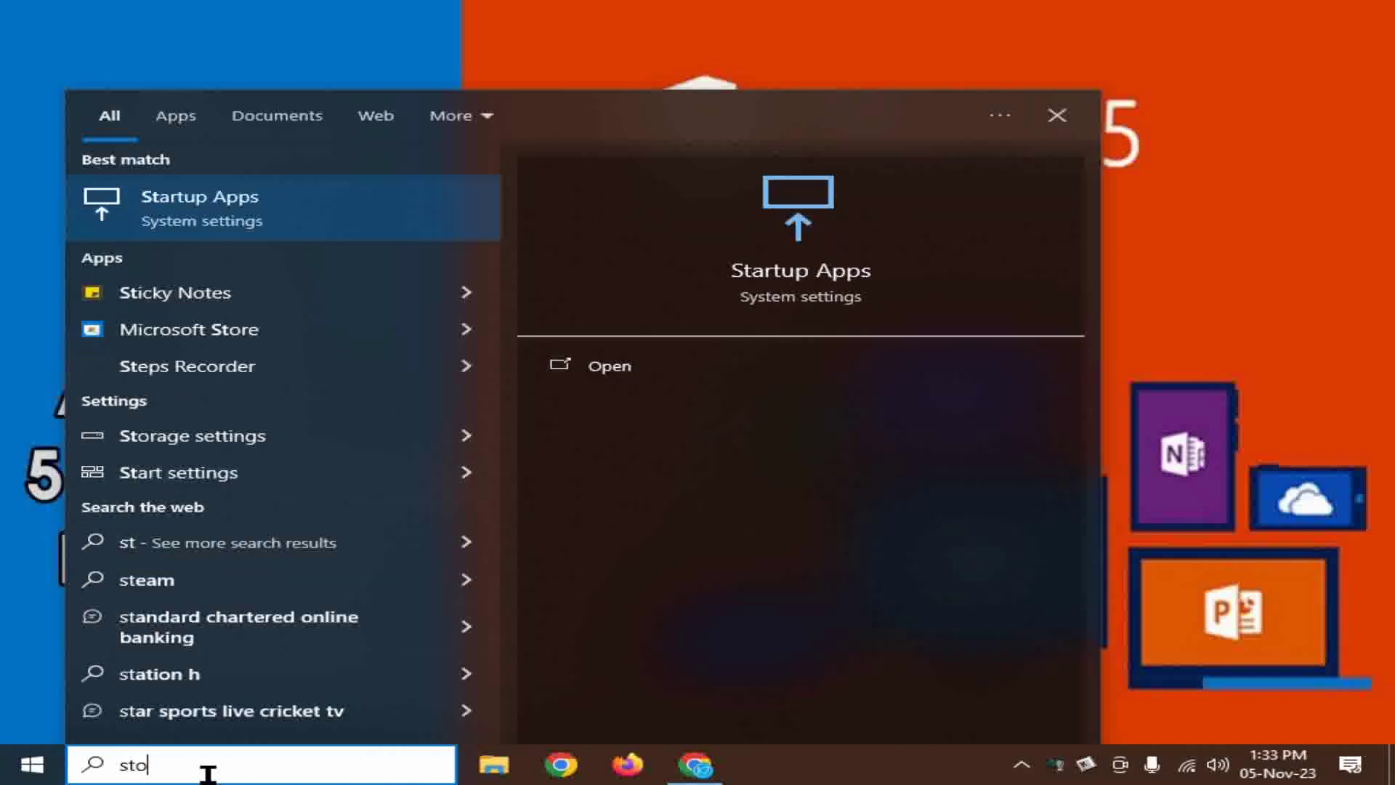
type("r")
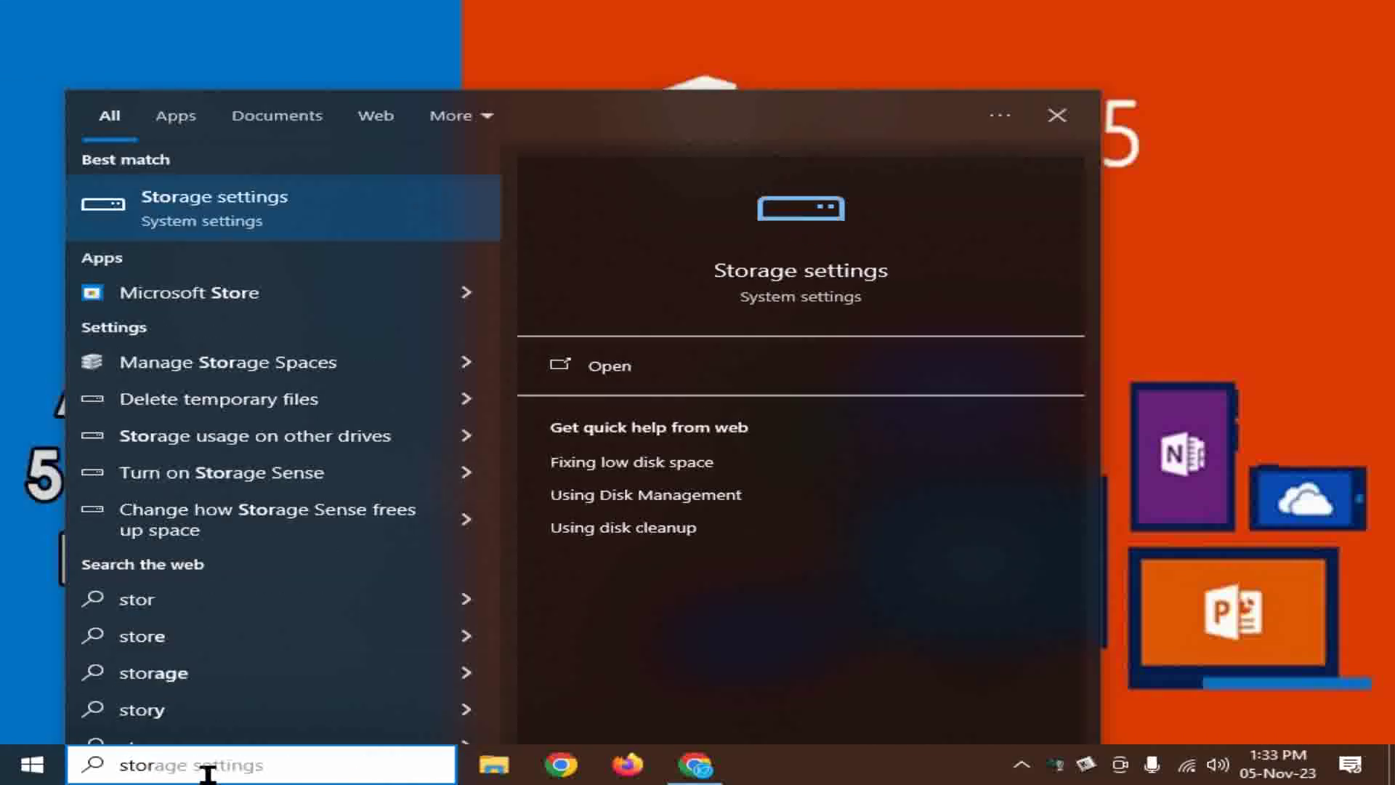
type("e")
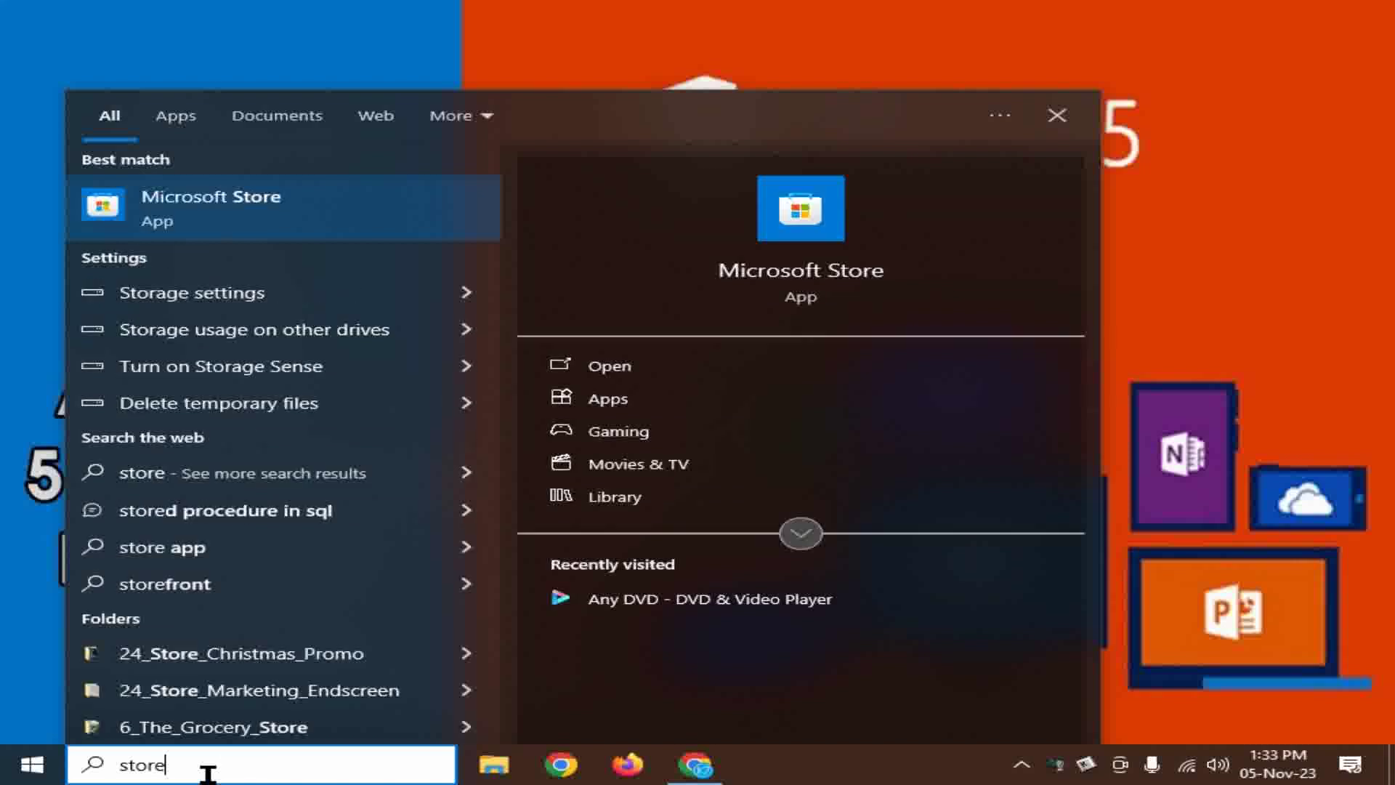
left_click(216, 222)
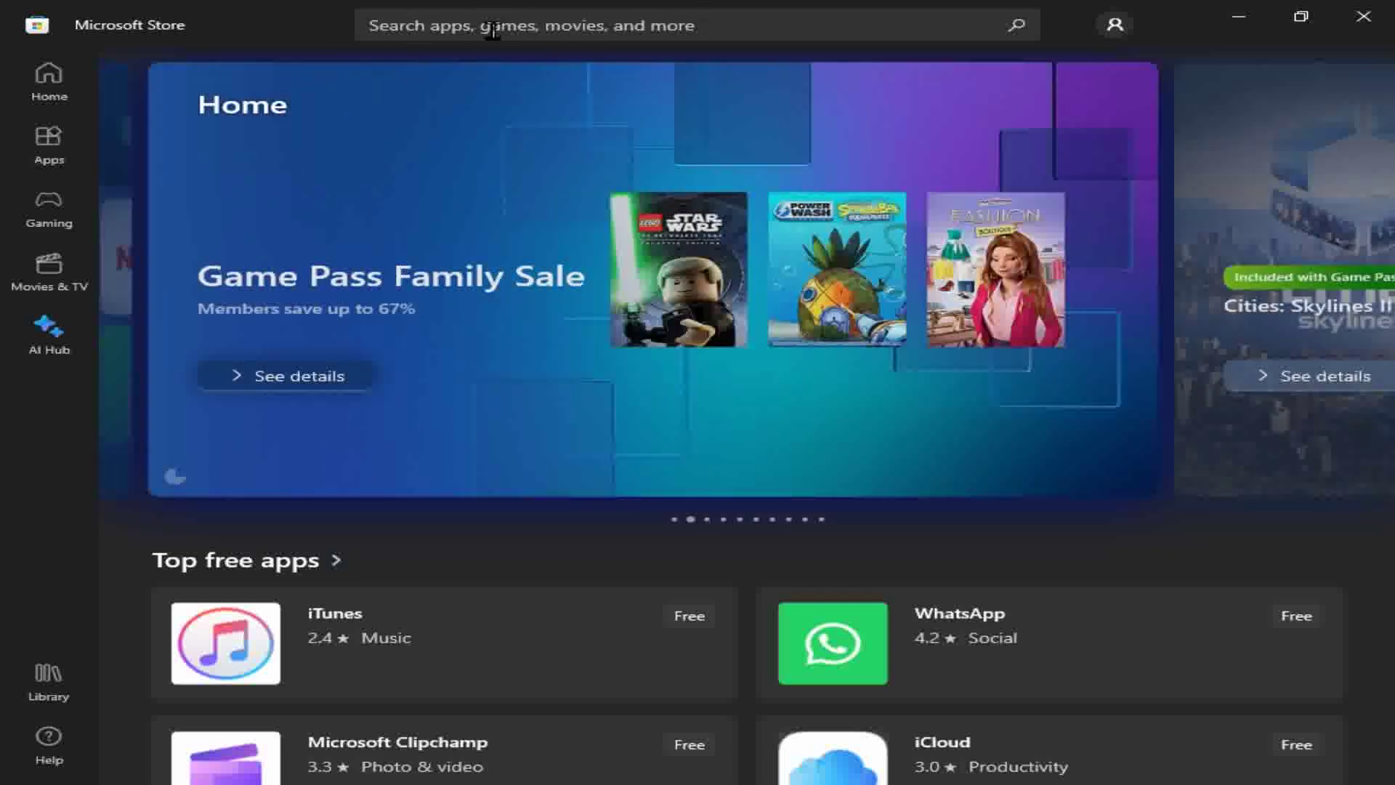
Search the Store for '365' and scroll the results to the Microsoft 365 (Office) app
left_click(492, 31)
type("36")
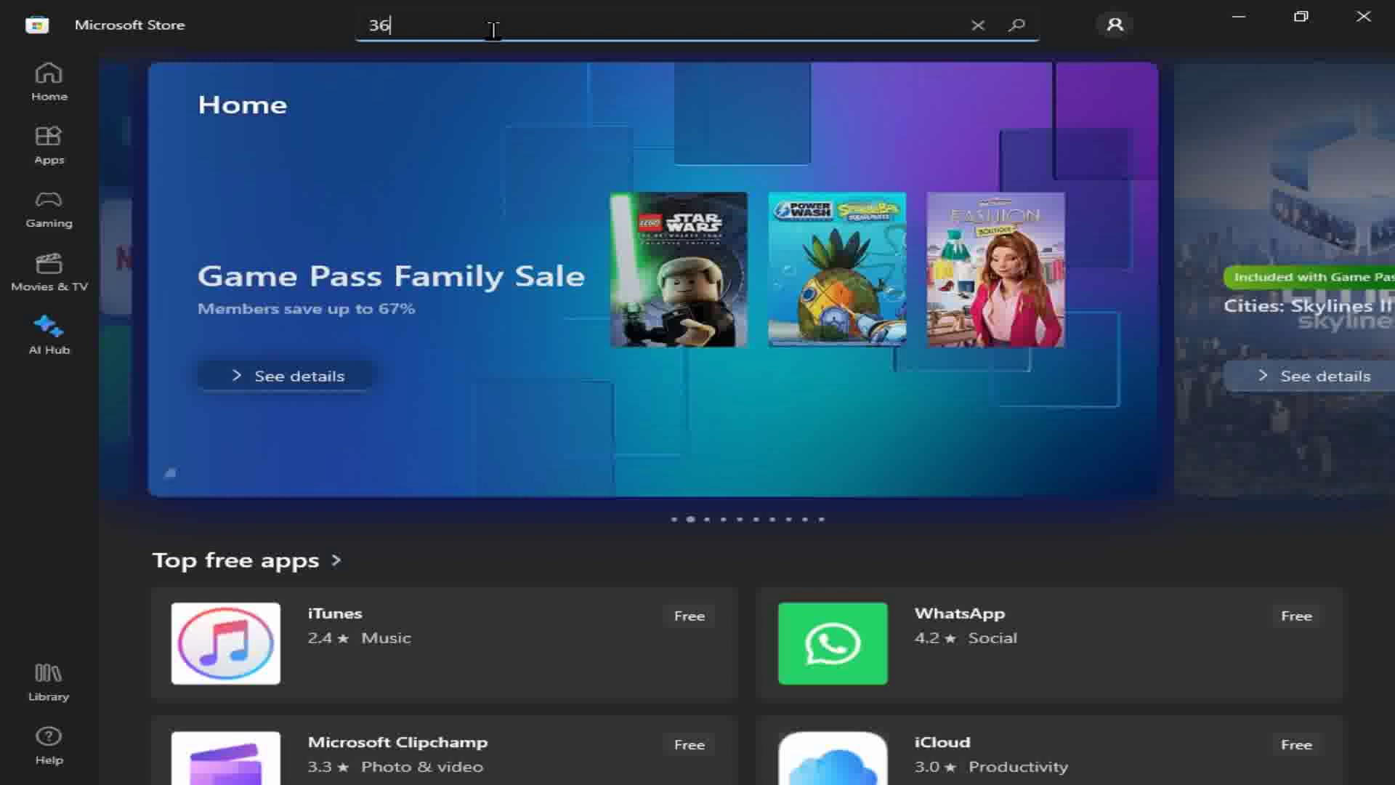
type("5")
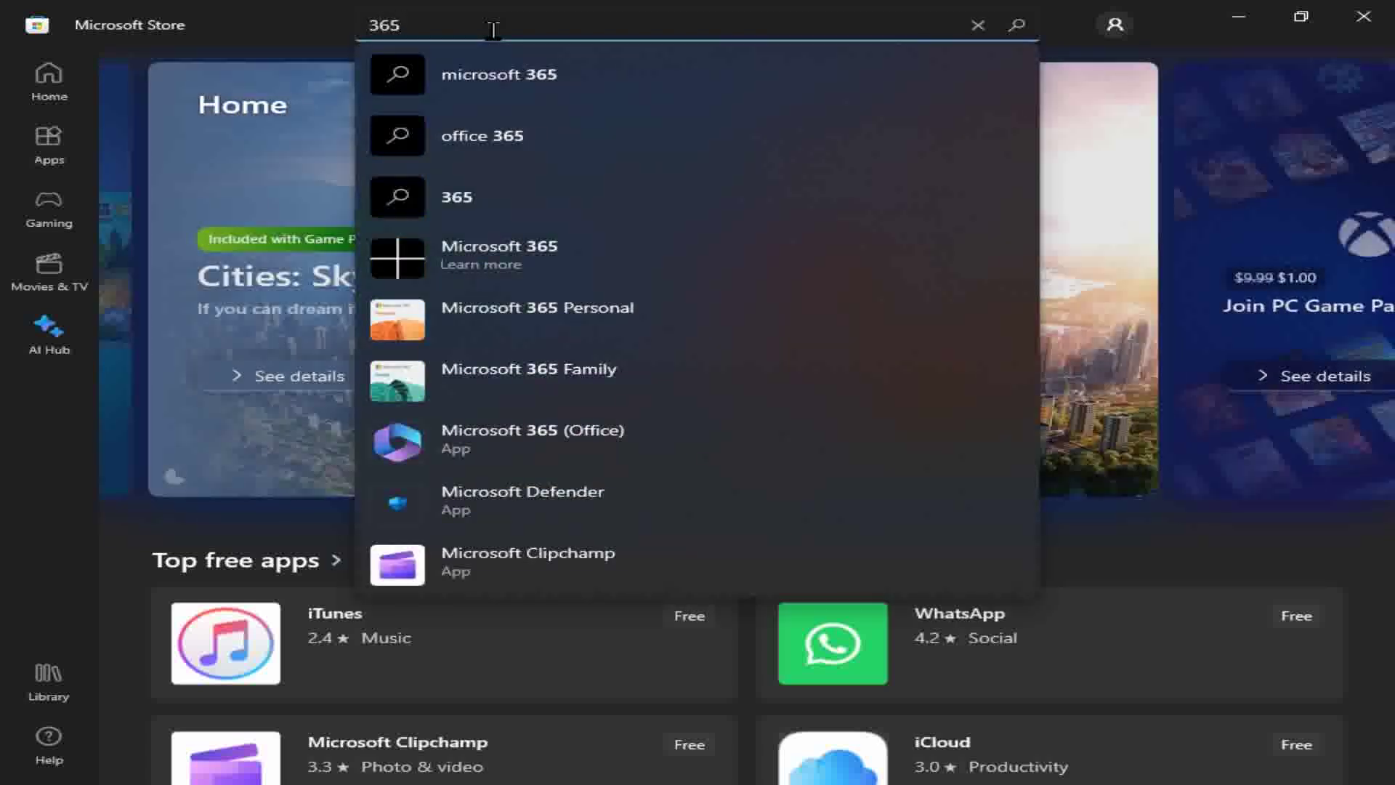
left_click(1020, 28)
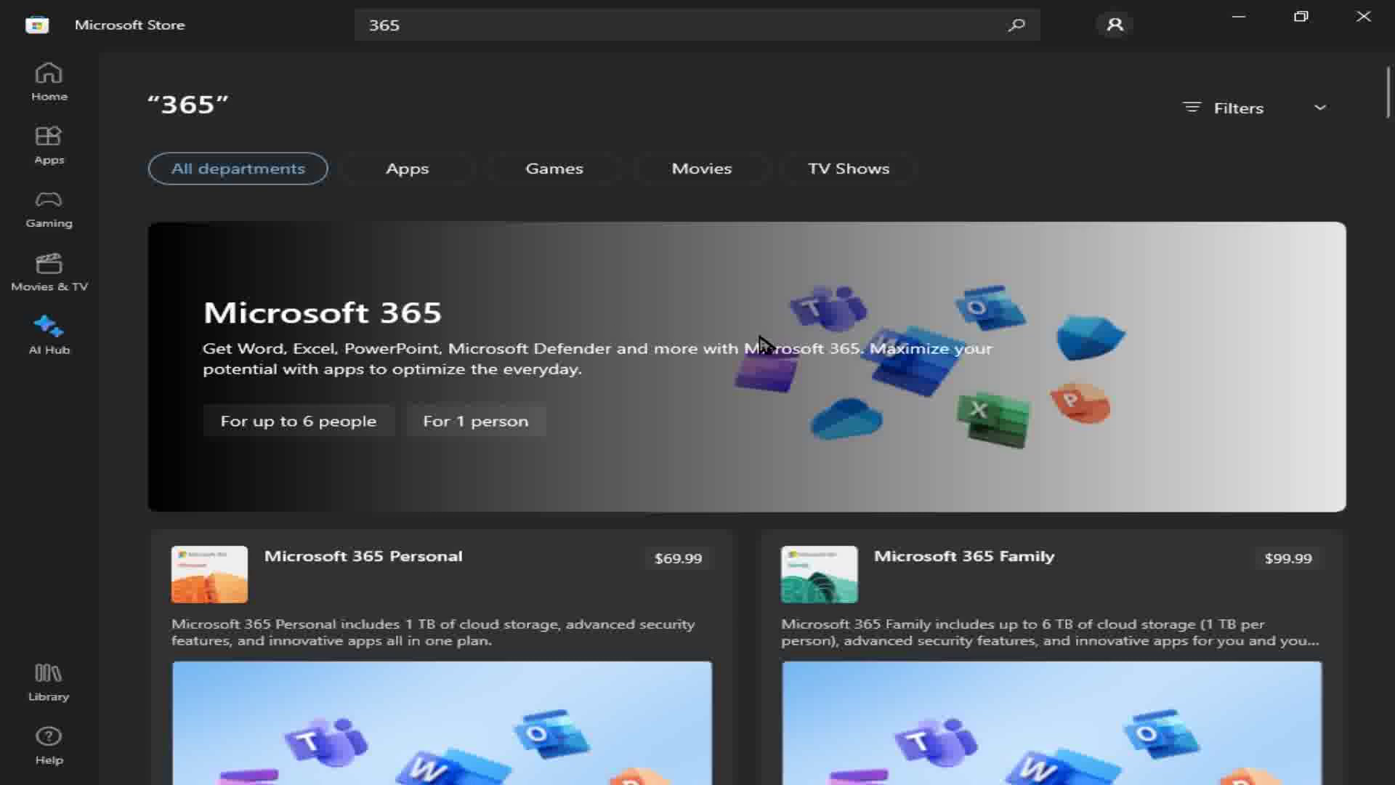
scroll(711, 350, "down", 2)
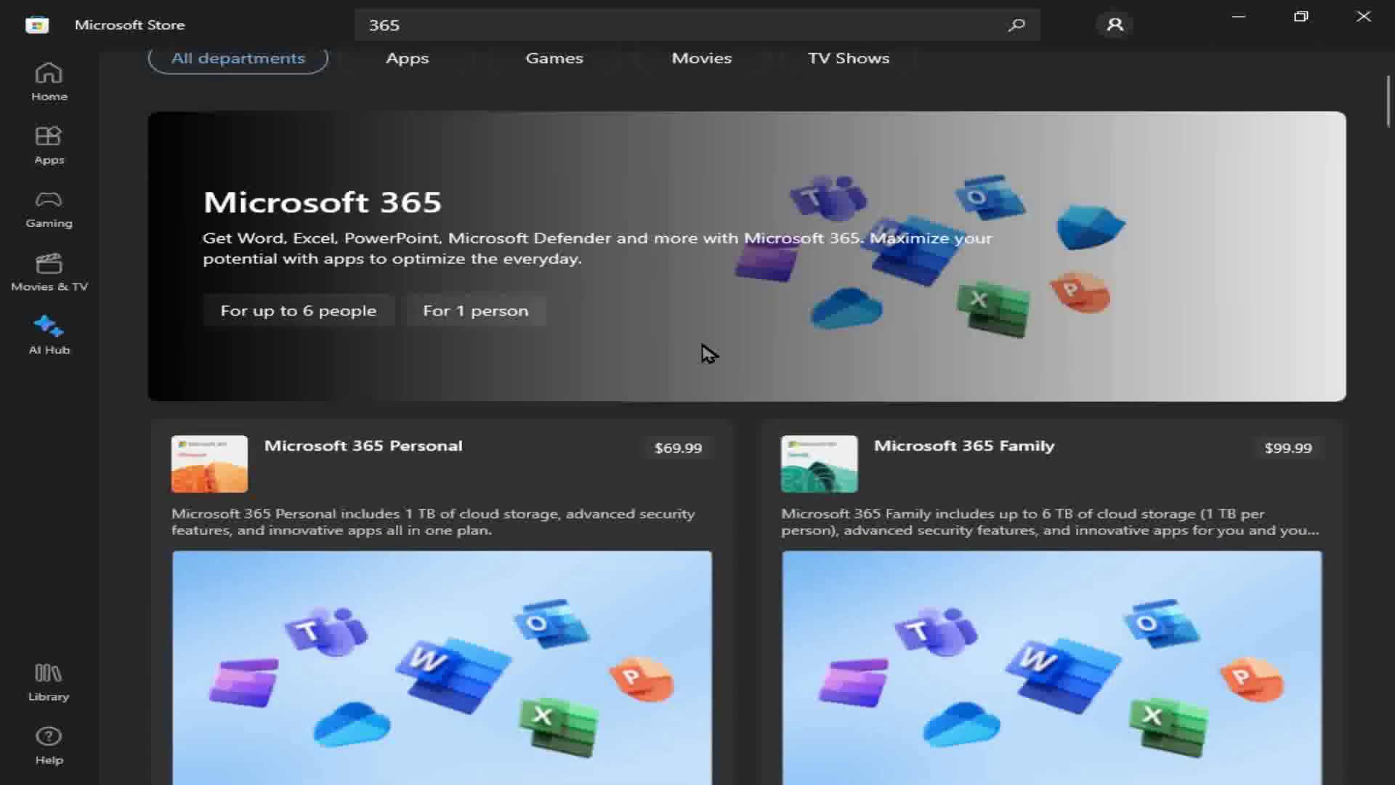
scroll(699, 357, "down", 2)
scroll(683, 352, "down", 1)
scroll(679, 367, "down", 2)
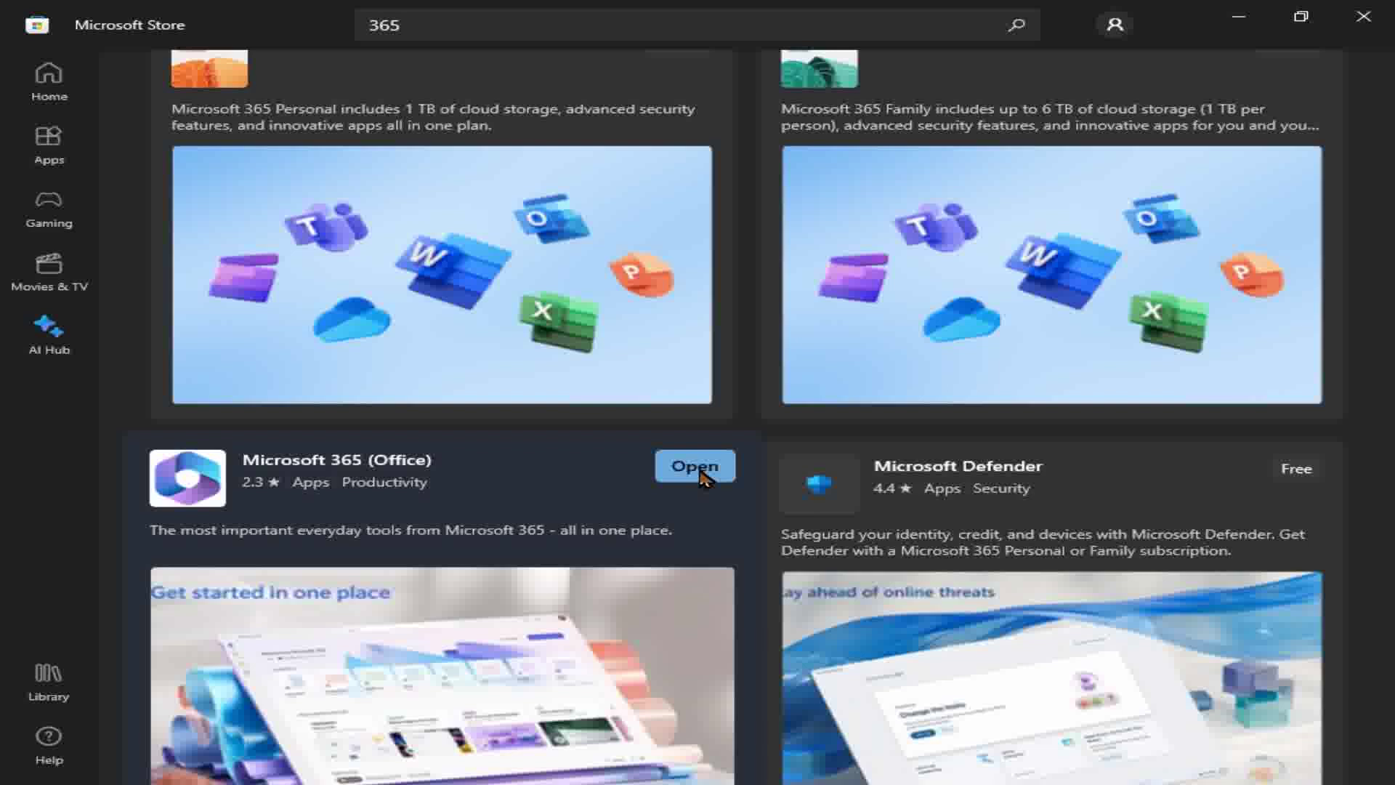
mouse_move(441, 480)
scroll(704, 476, "up", 3)
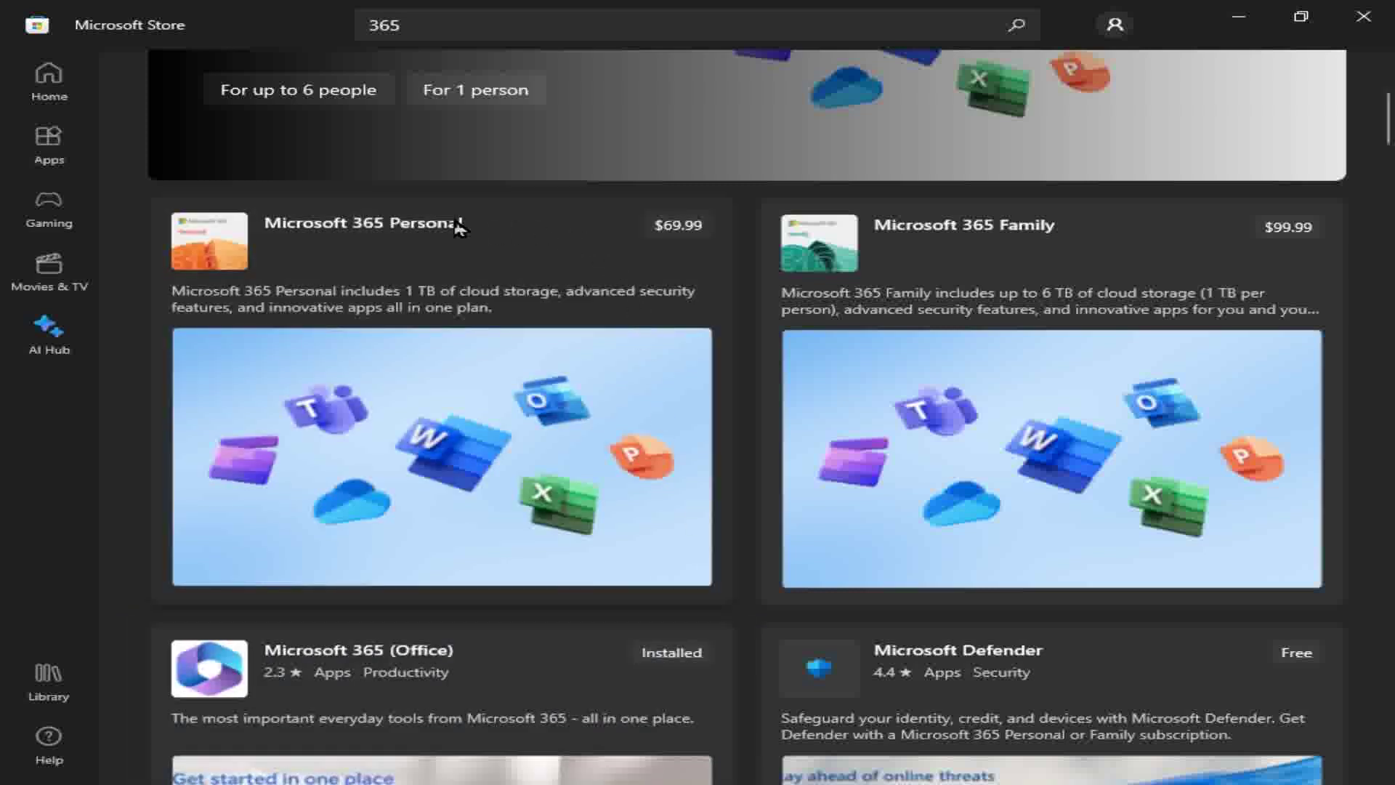
mouse_move(442, 272)
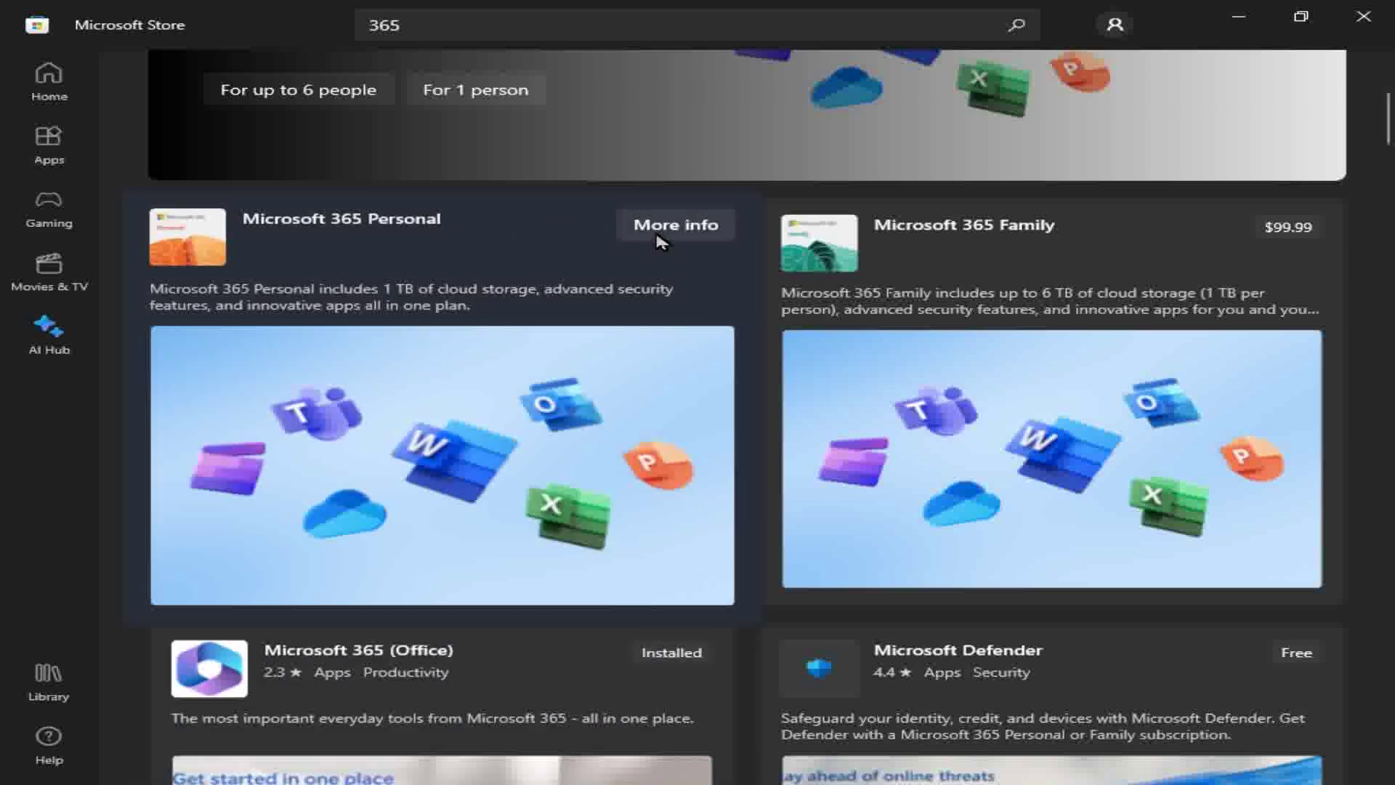
left_click(693, 231)
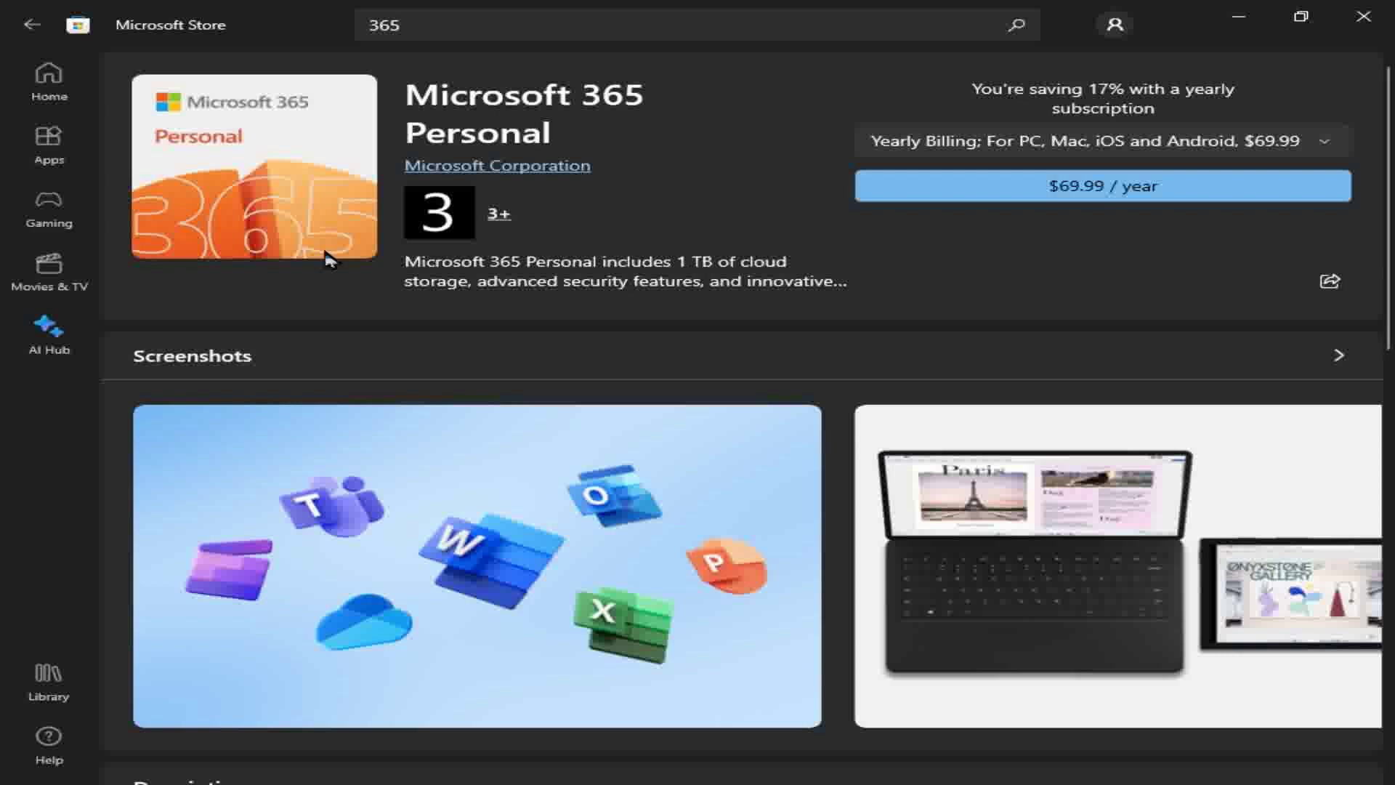
left_click(34, 24)
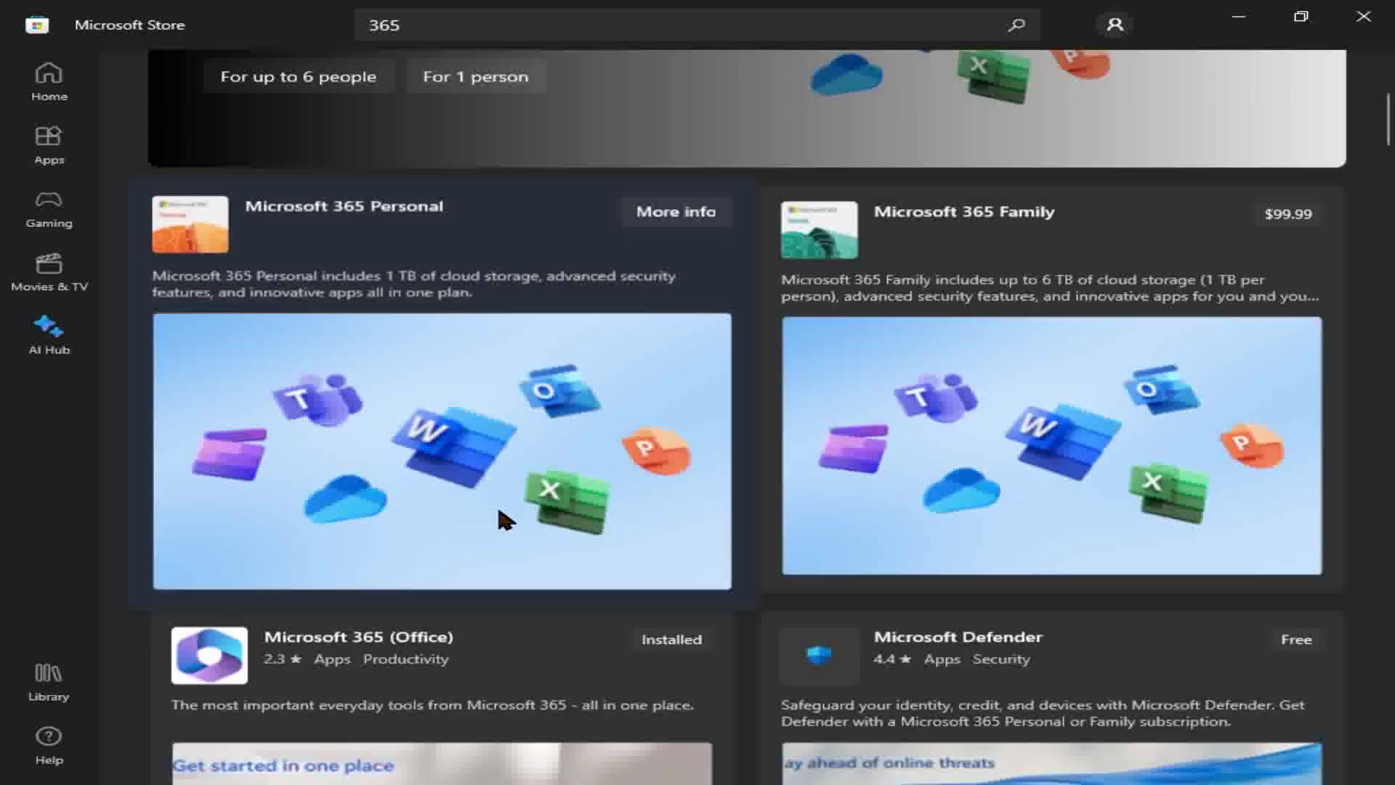
scroll(495, 501, "down", 1)
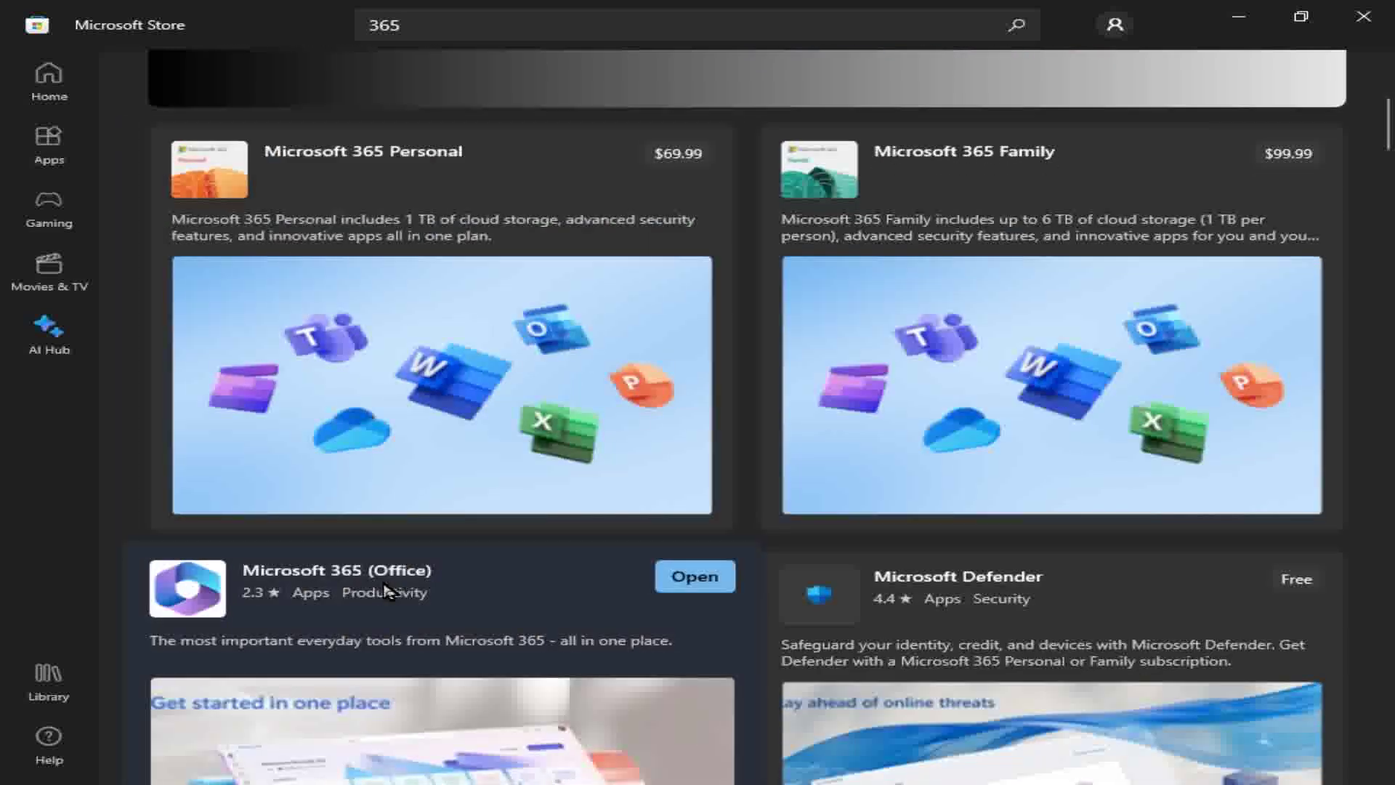
left_click(707, 579)
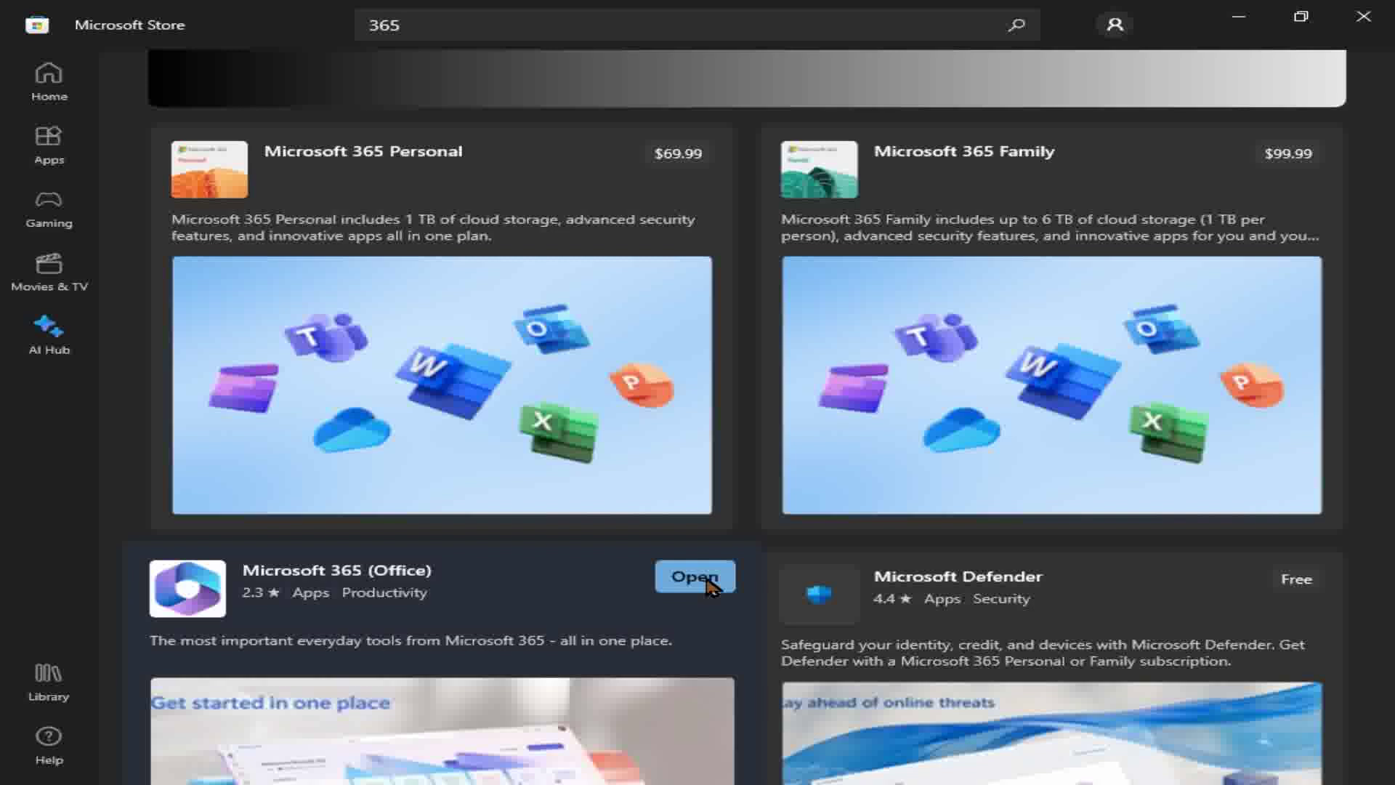
left_click(708, 580)
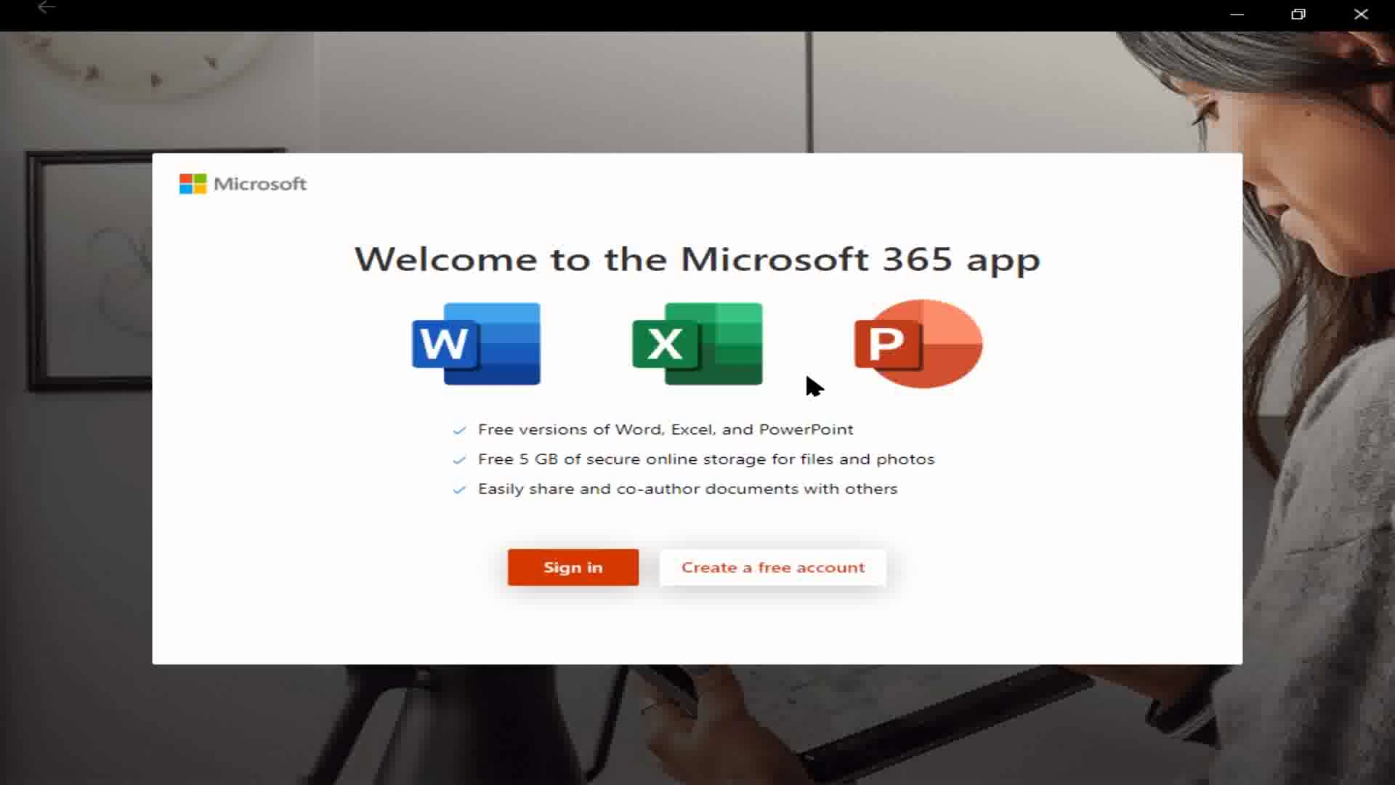
left_click(1361, 14)
mouse_move(1052, 327)
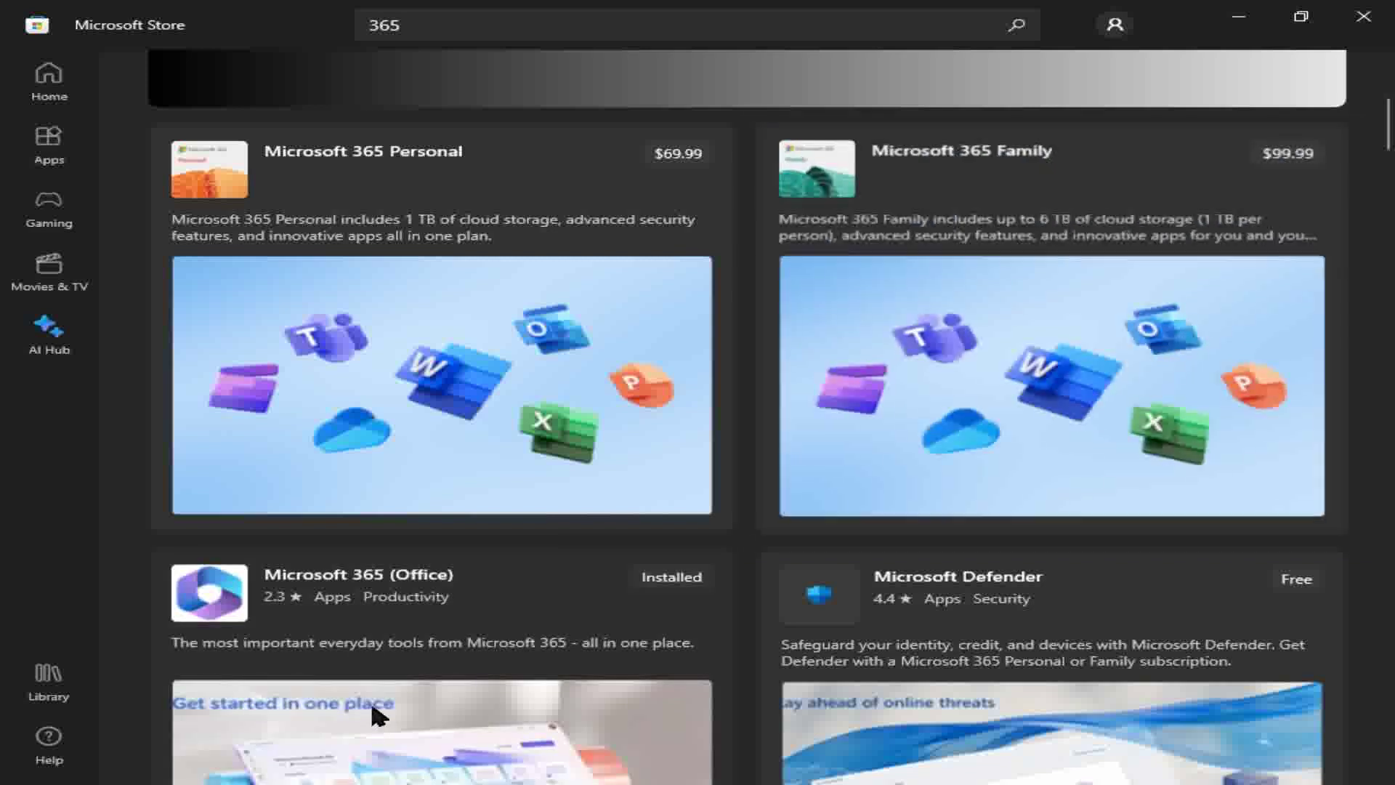
Search the Start menu for '365' and launch Microsoft 365 (Office)
key("super")
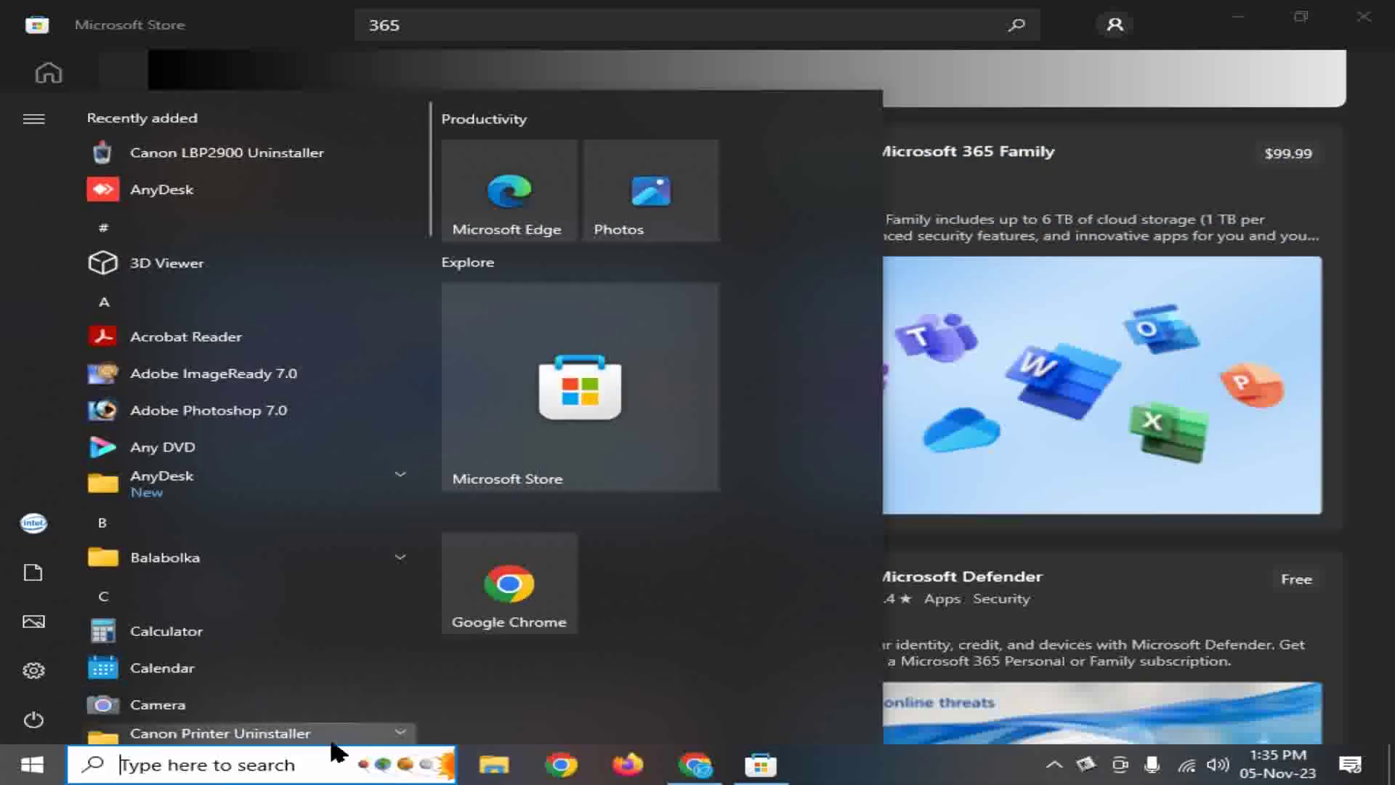
type("36")
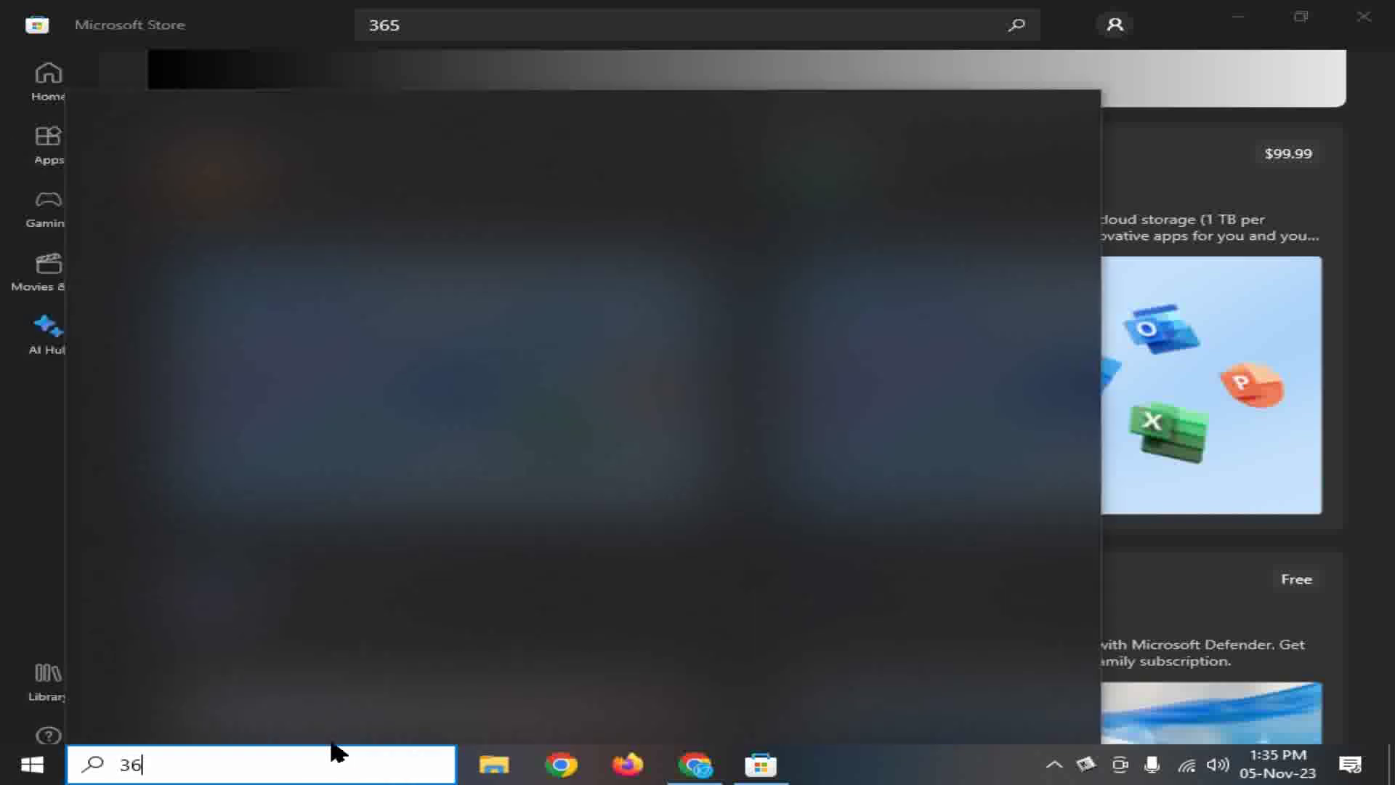
type("5")
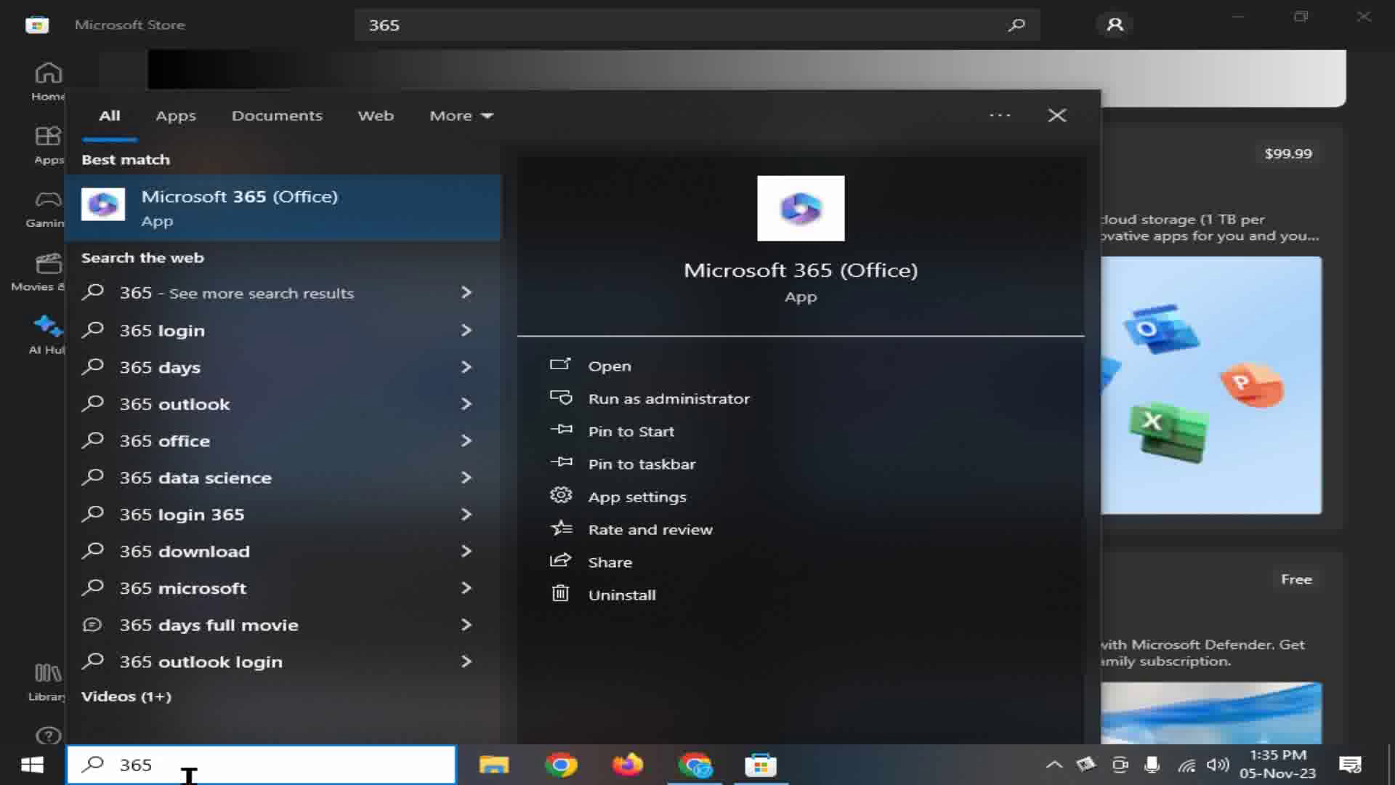
left_click(272, 221)
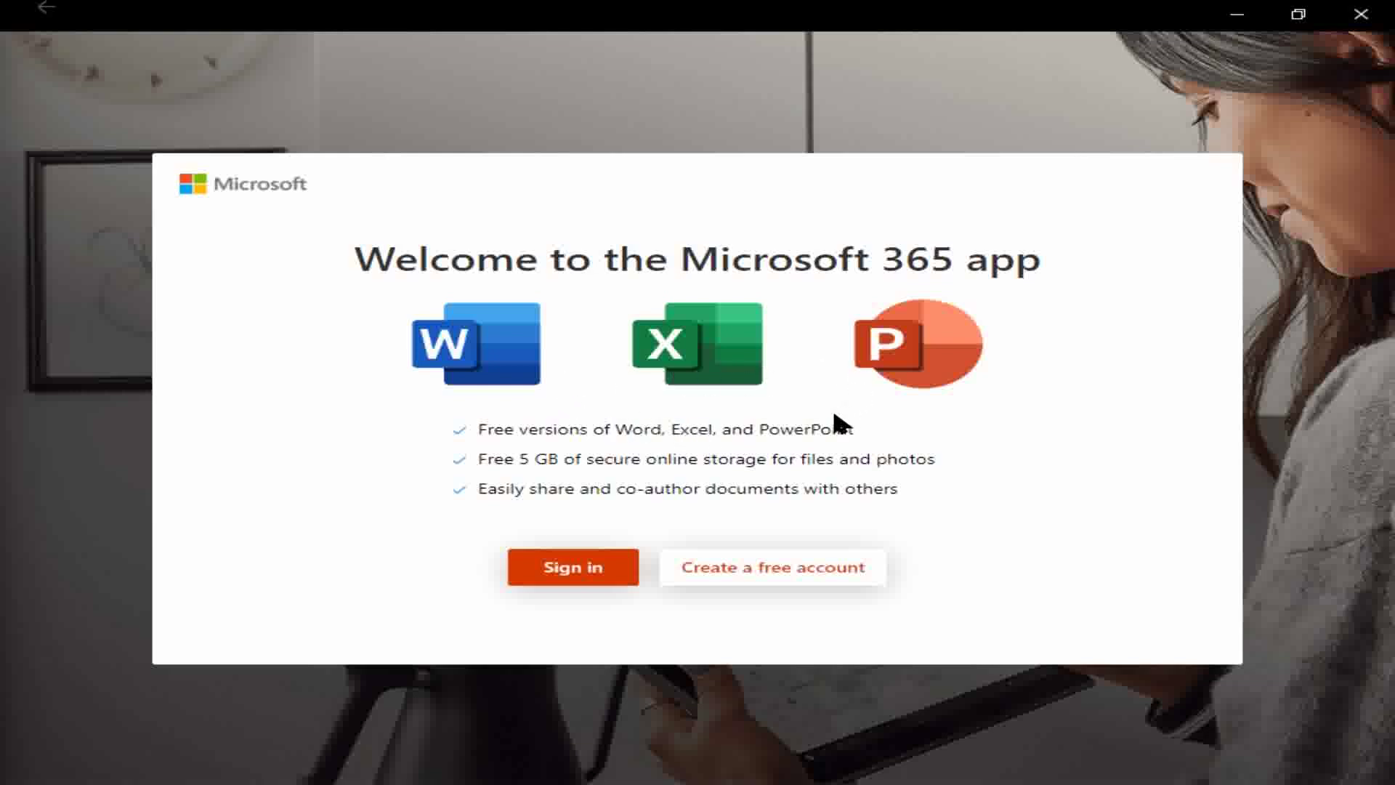
left_click_drag(480, 430, 864, 435)
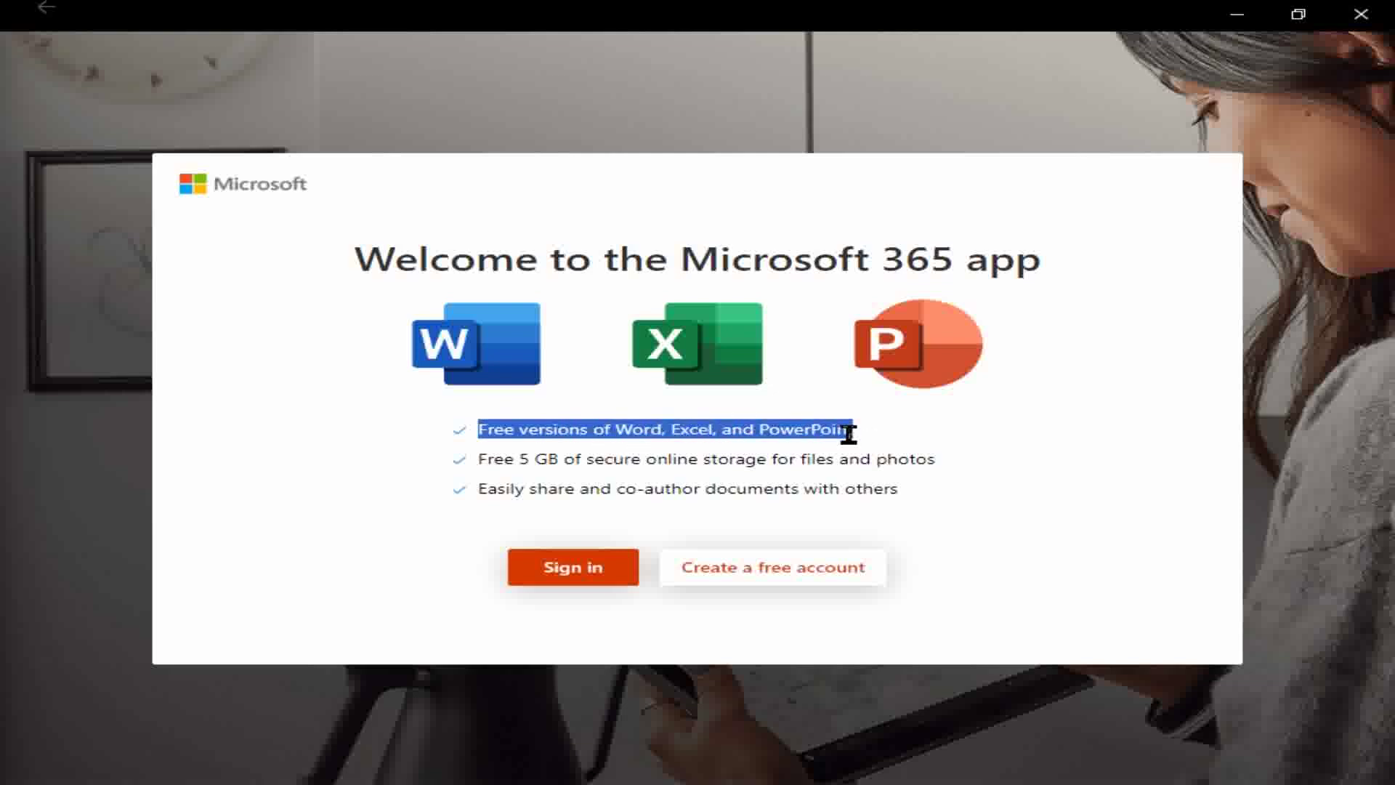
left_click_drag(476, 459, 940, 471)
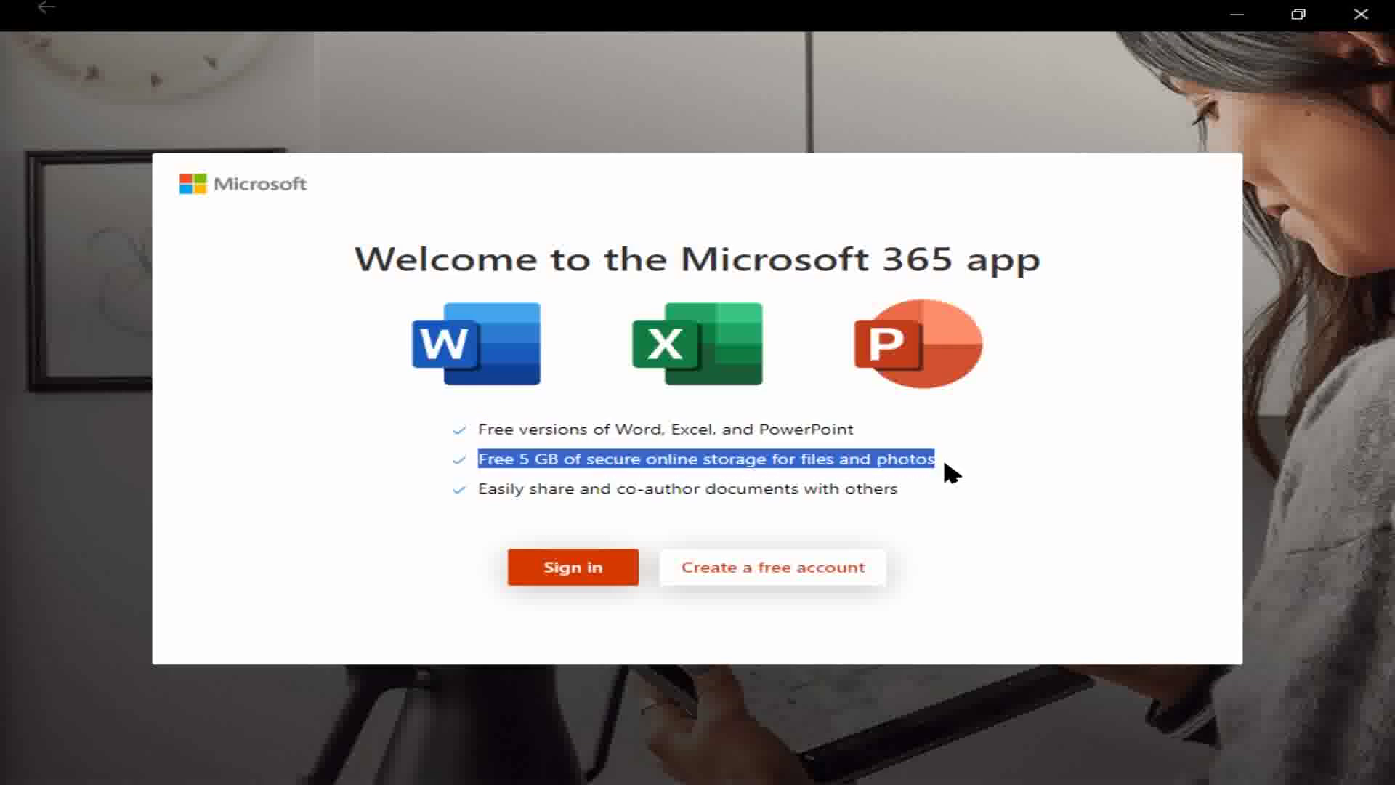
left_click(797, 458)
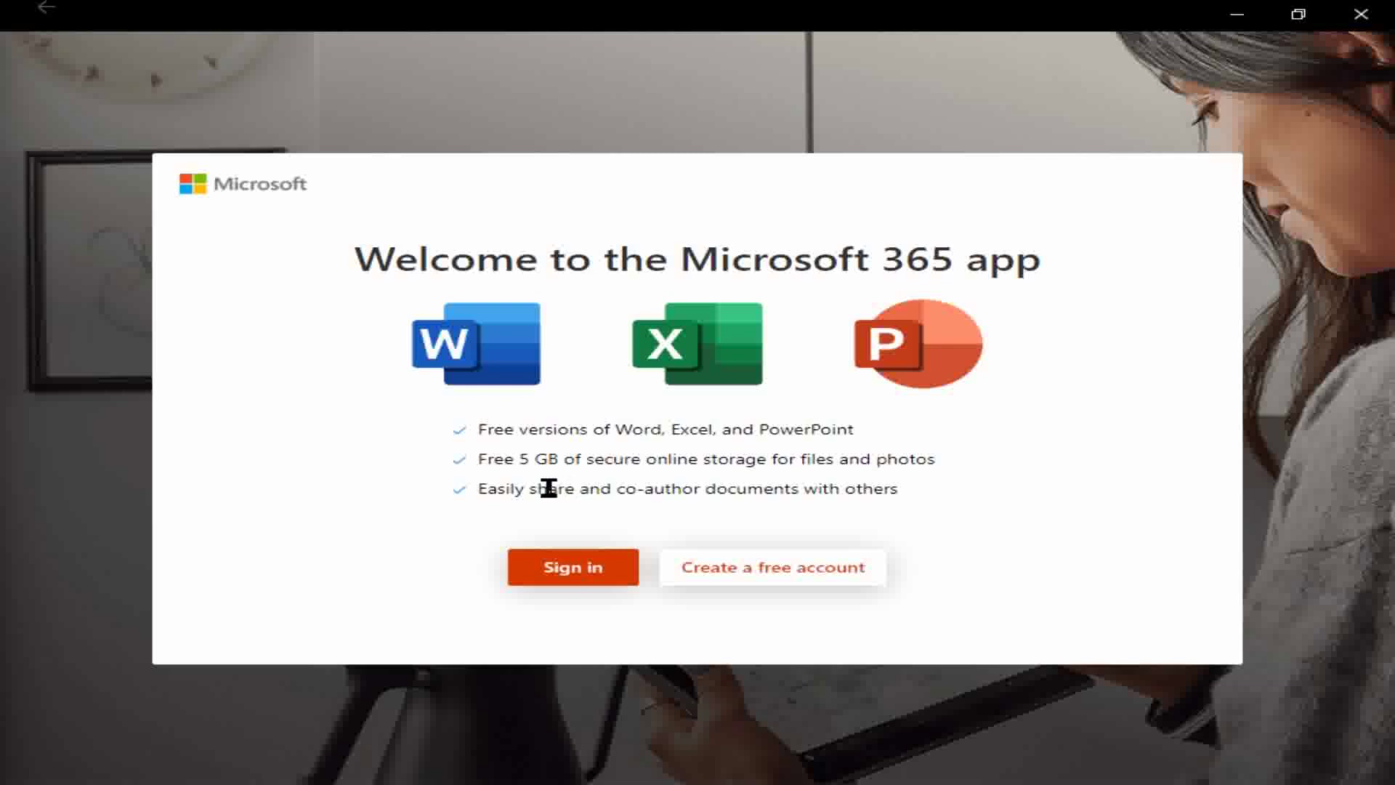
left_click_drag(533, 493, 867, 494)
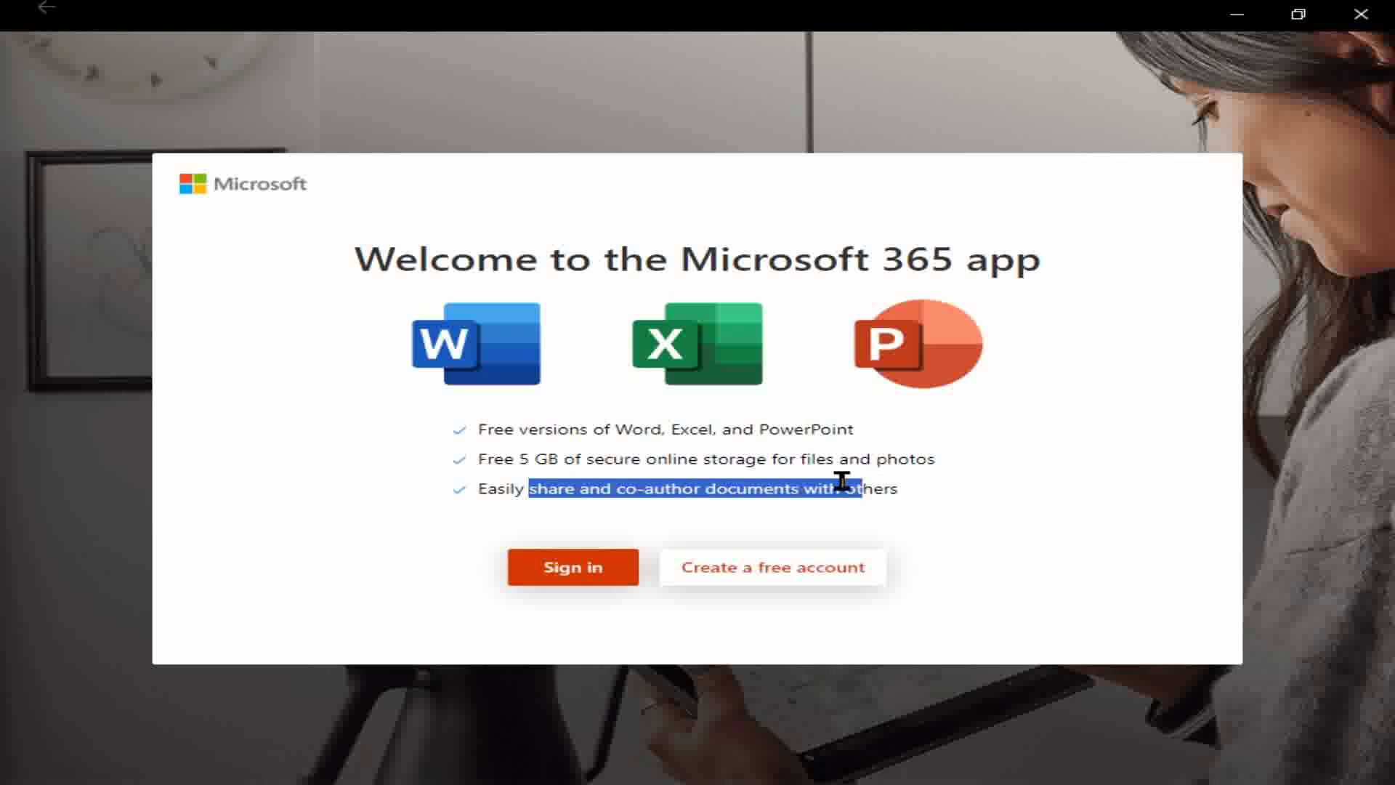
left_click(731, 522)
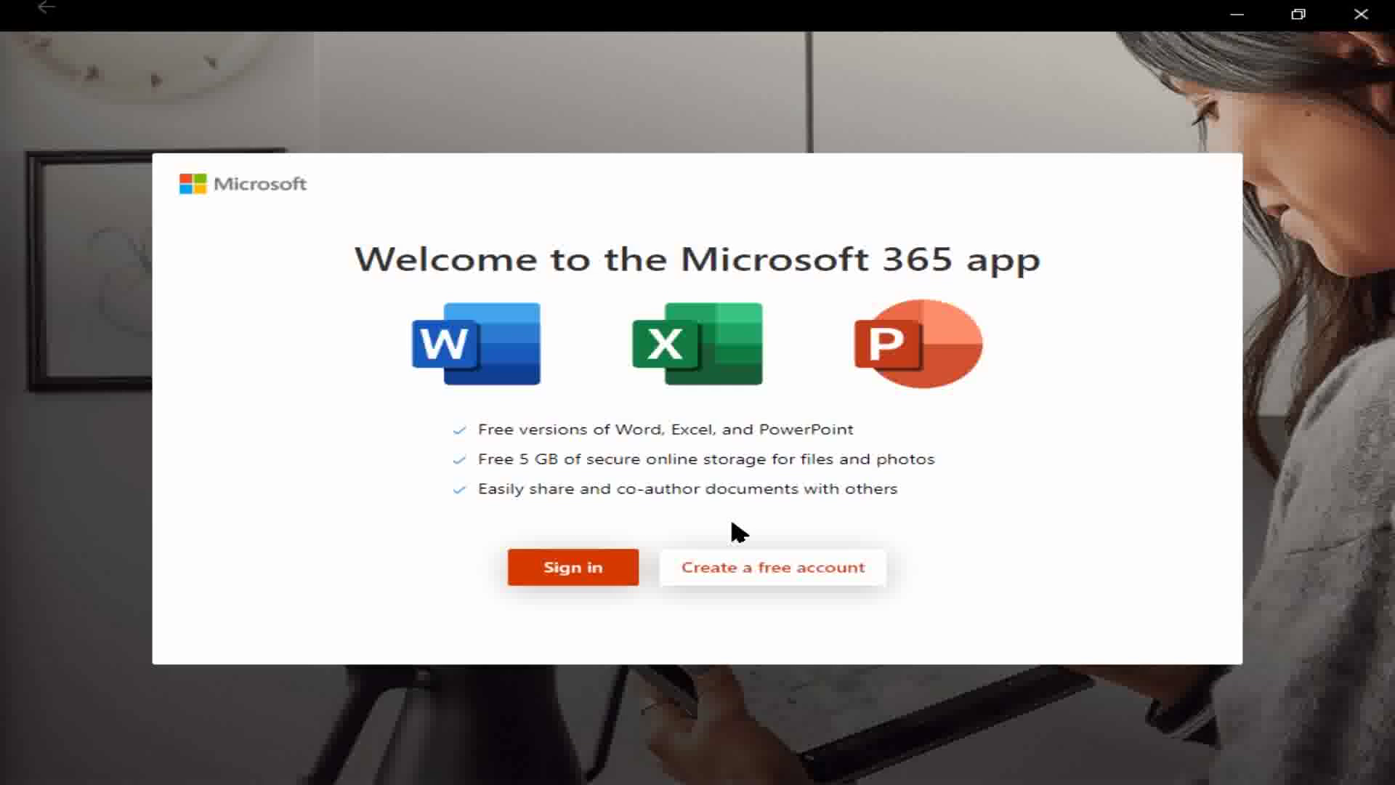
left_click(591, 569)
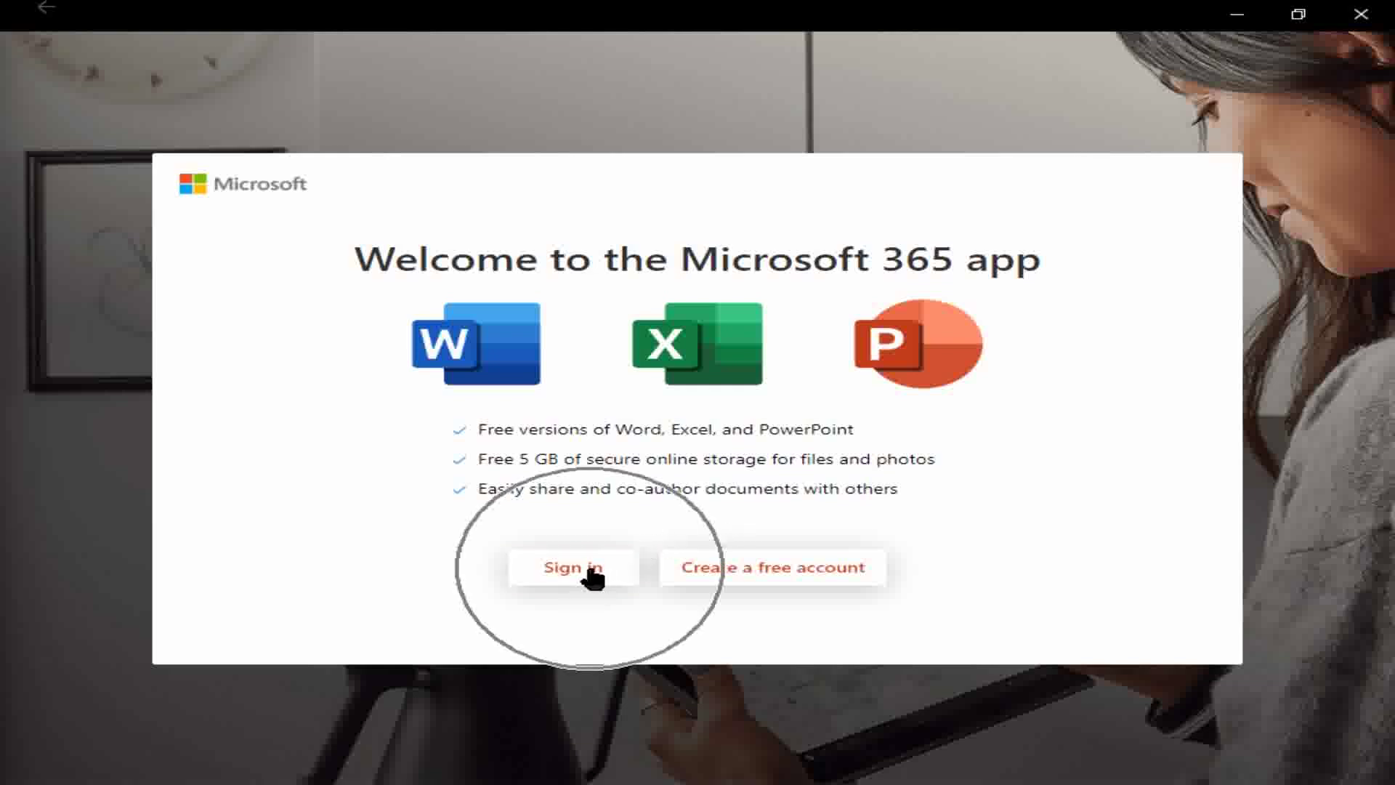
left_click(740, 574)
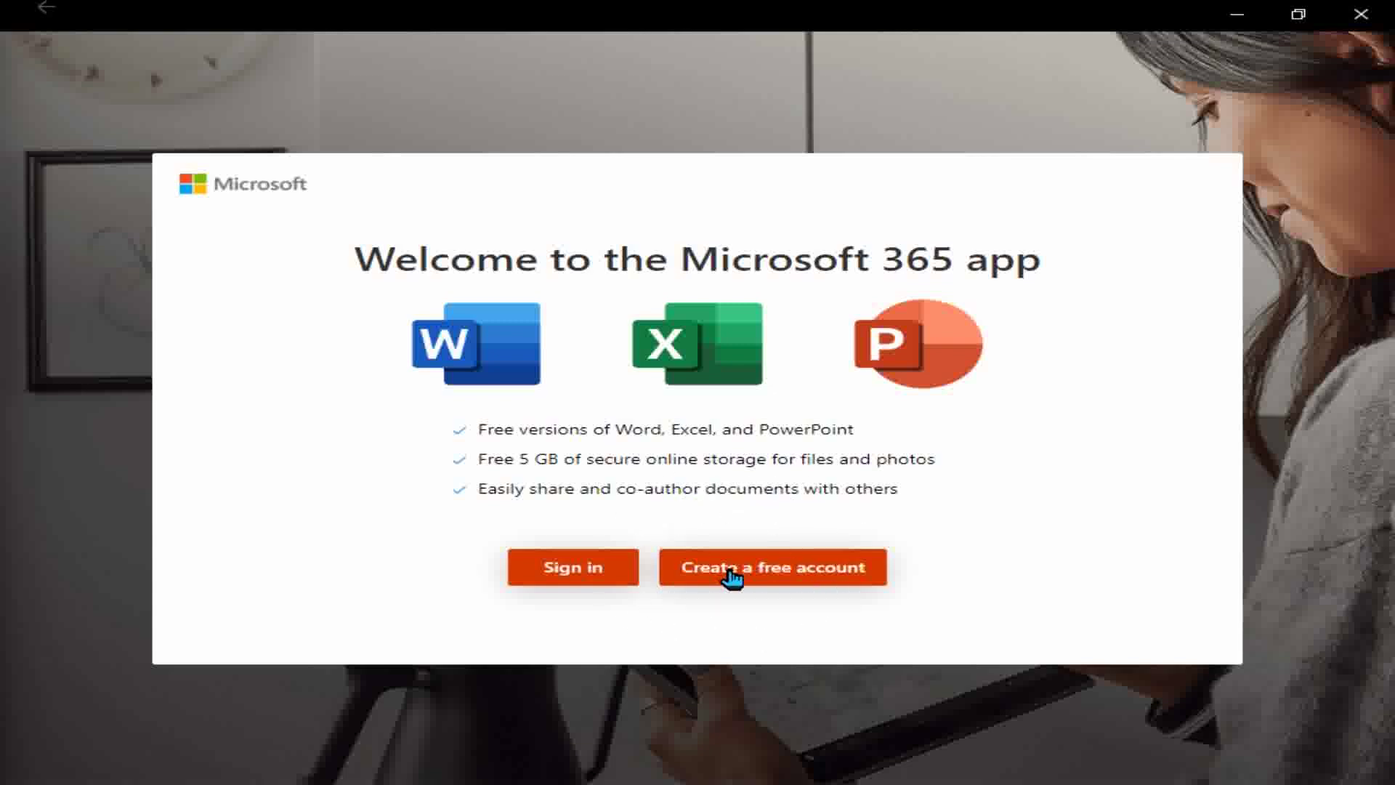
left_click(574, 577)
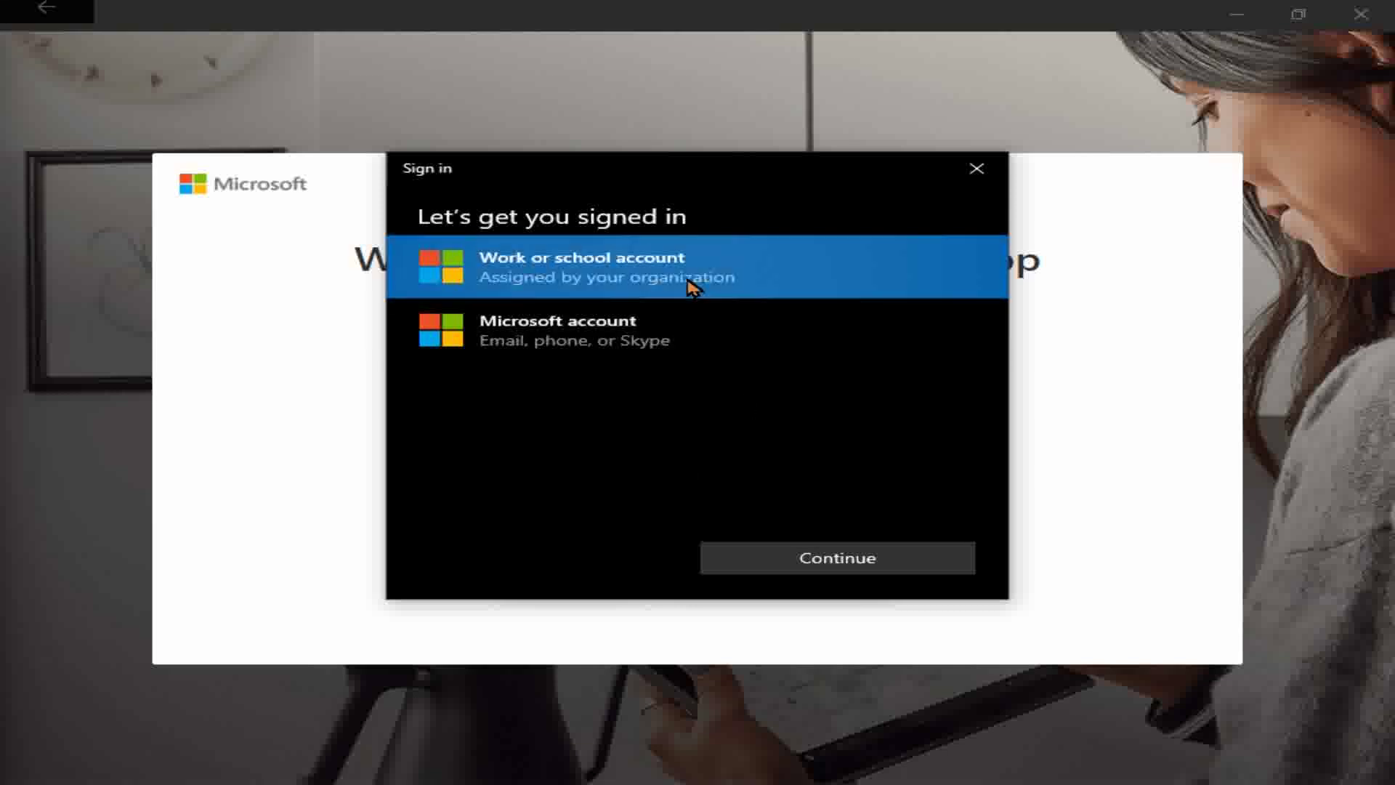
left_click(664, 332)
left_click(813, 570)
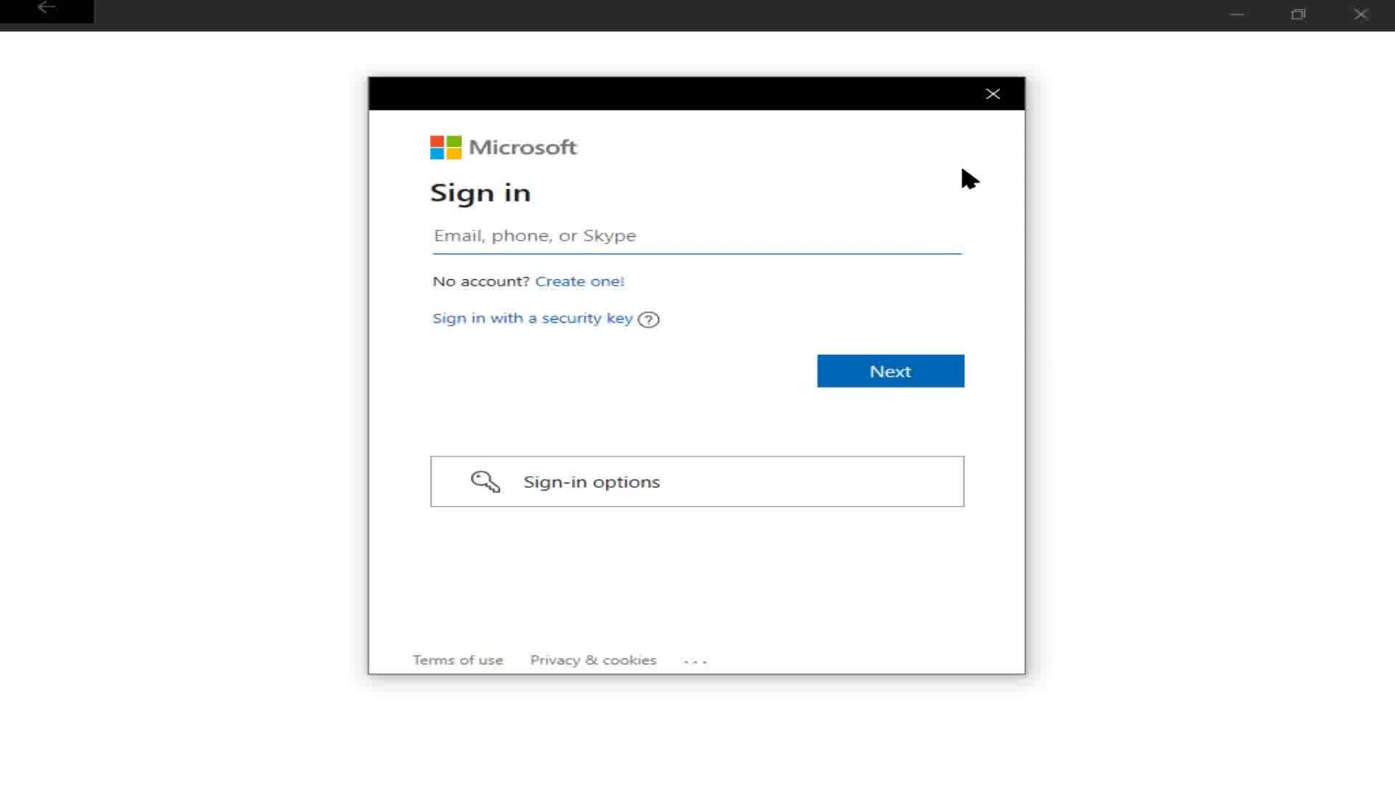
left_click(994, 96)
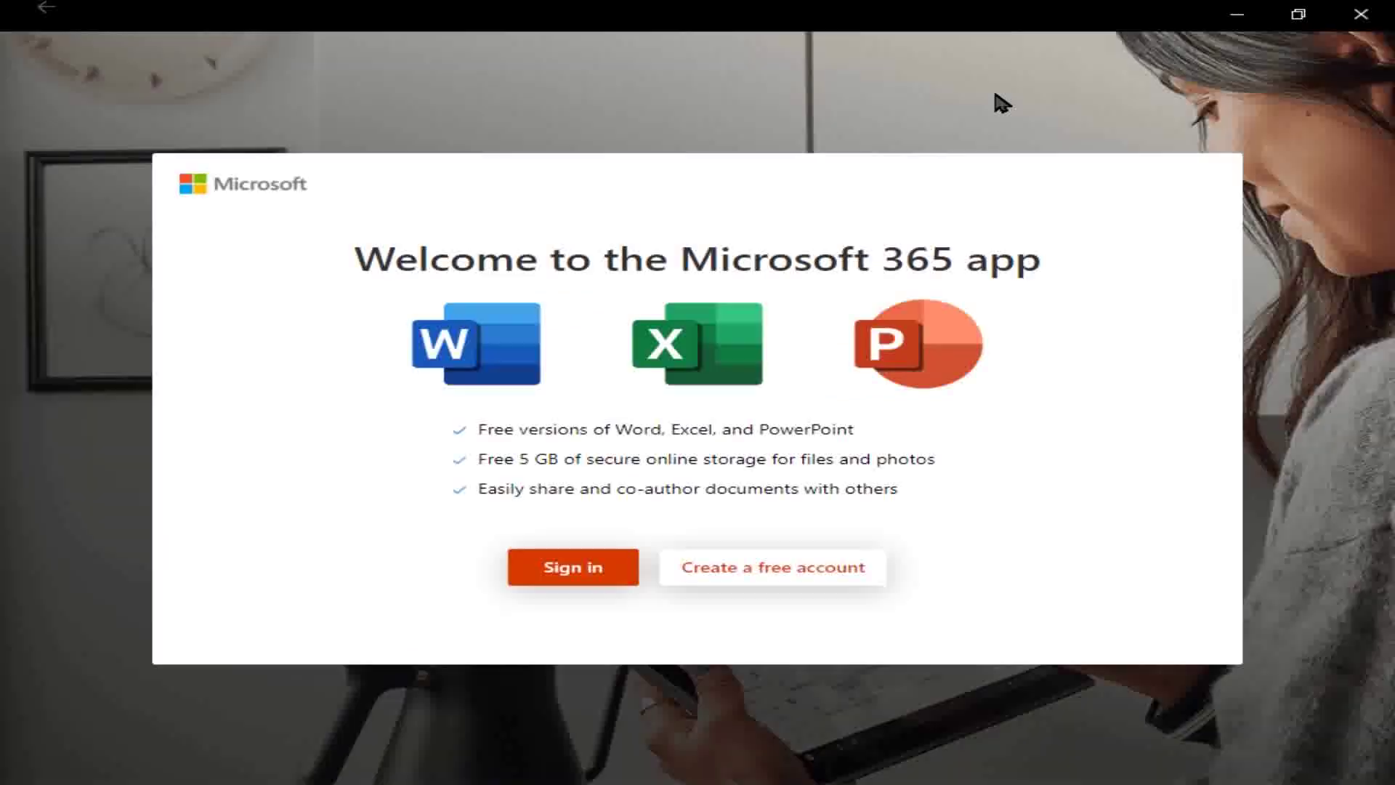
left_click(782, 572)
left_click(782, 573)
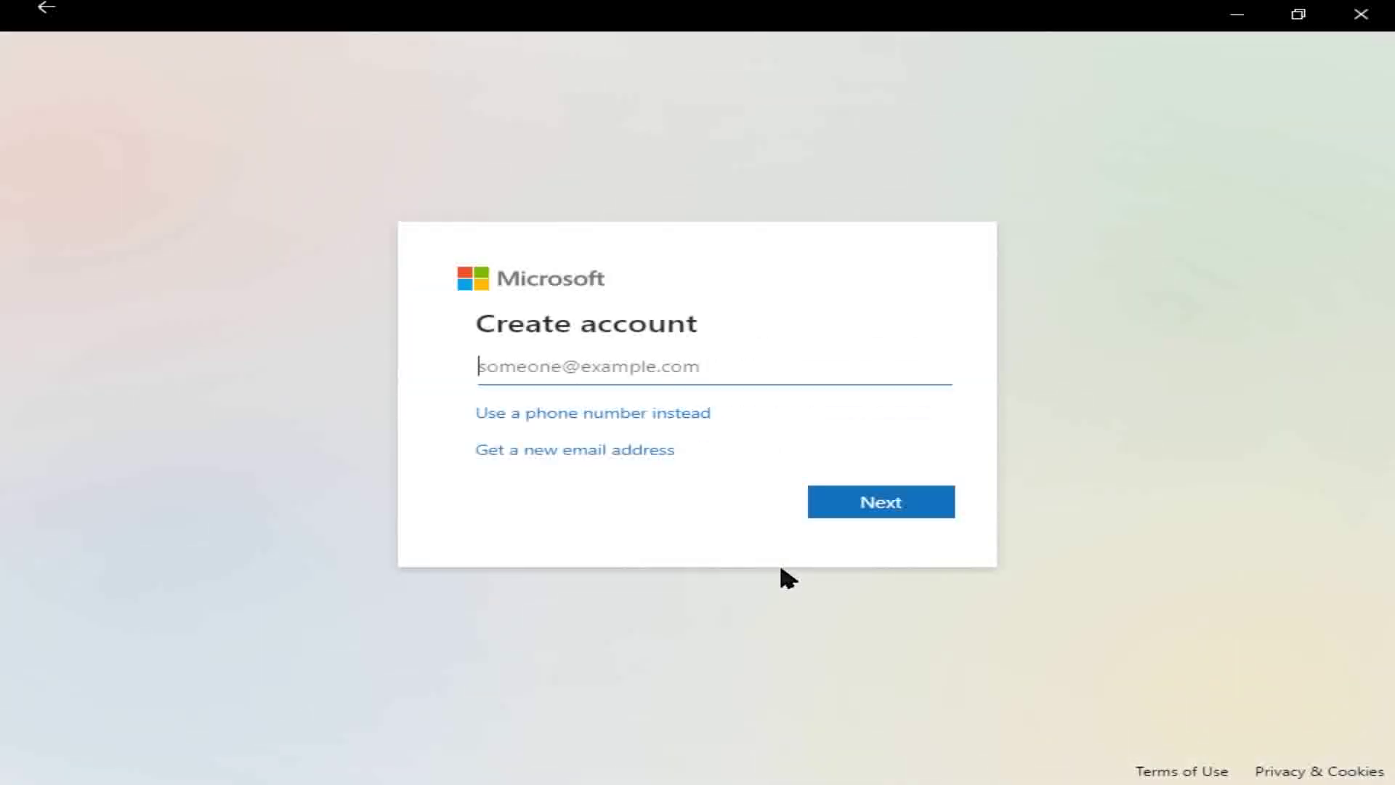
left_click(611, 366)
left_click(598, 371)
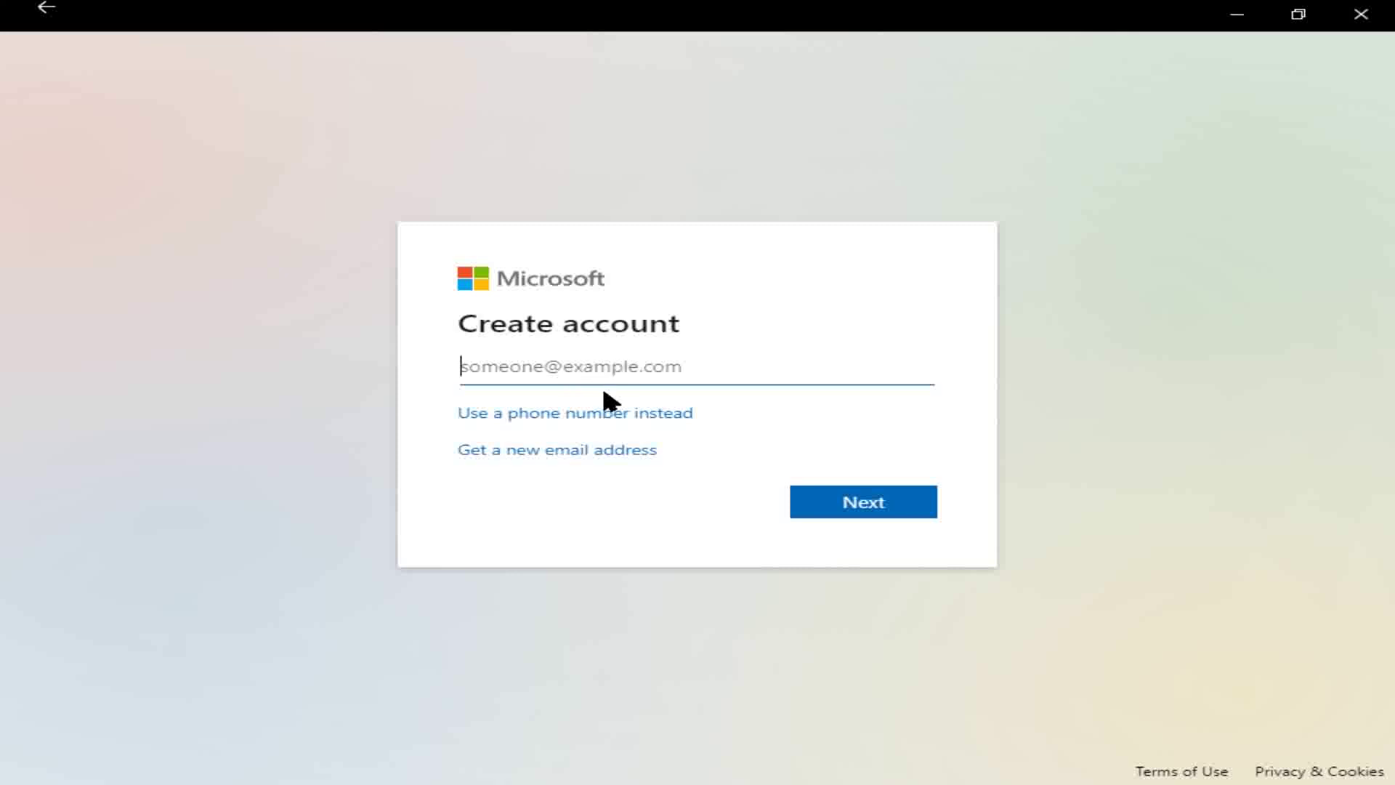
left_click(583, 452)
left_click(584, 453)
left_click(574, 419)
left_click(566, 452)
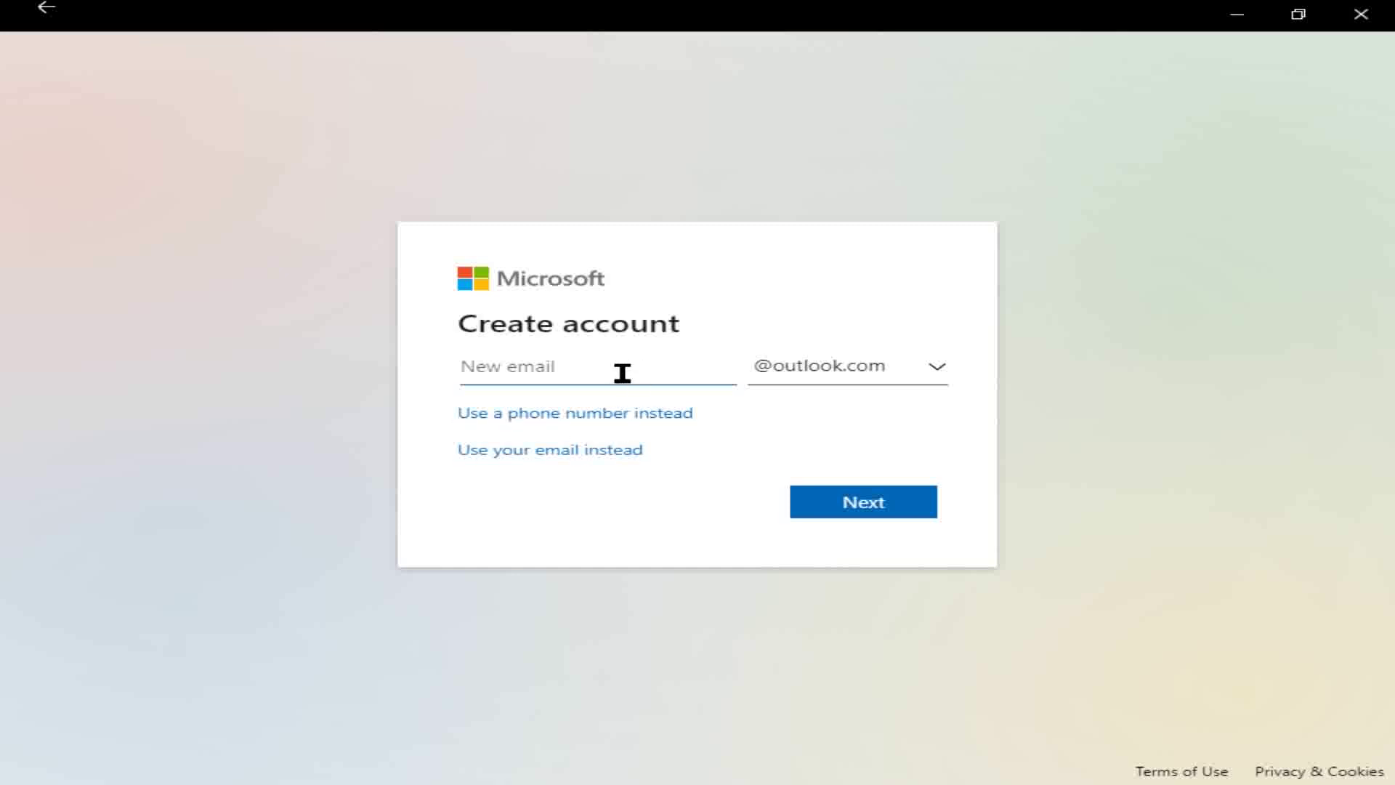
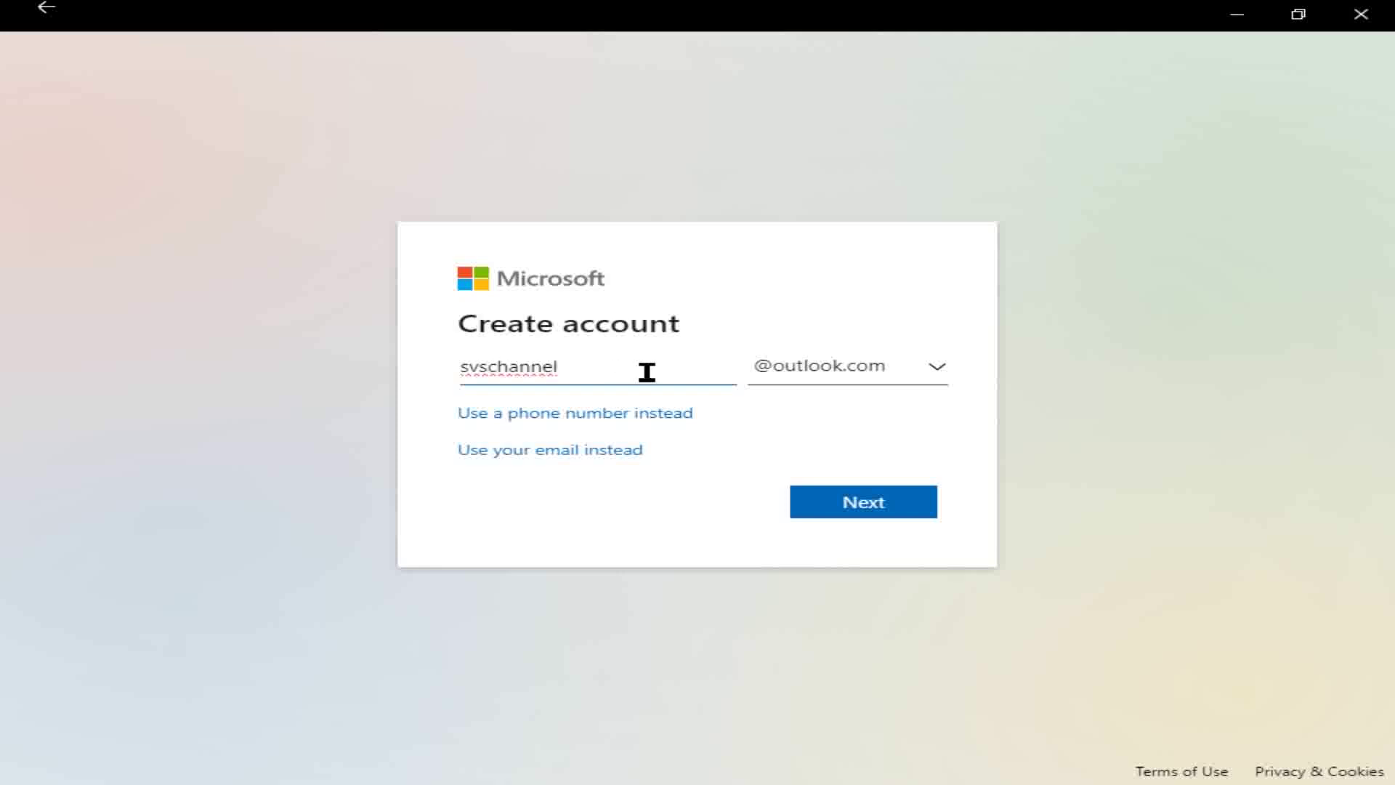
left_click(821, 374)
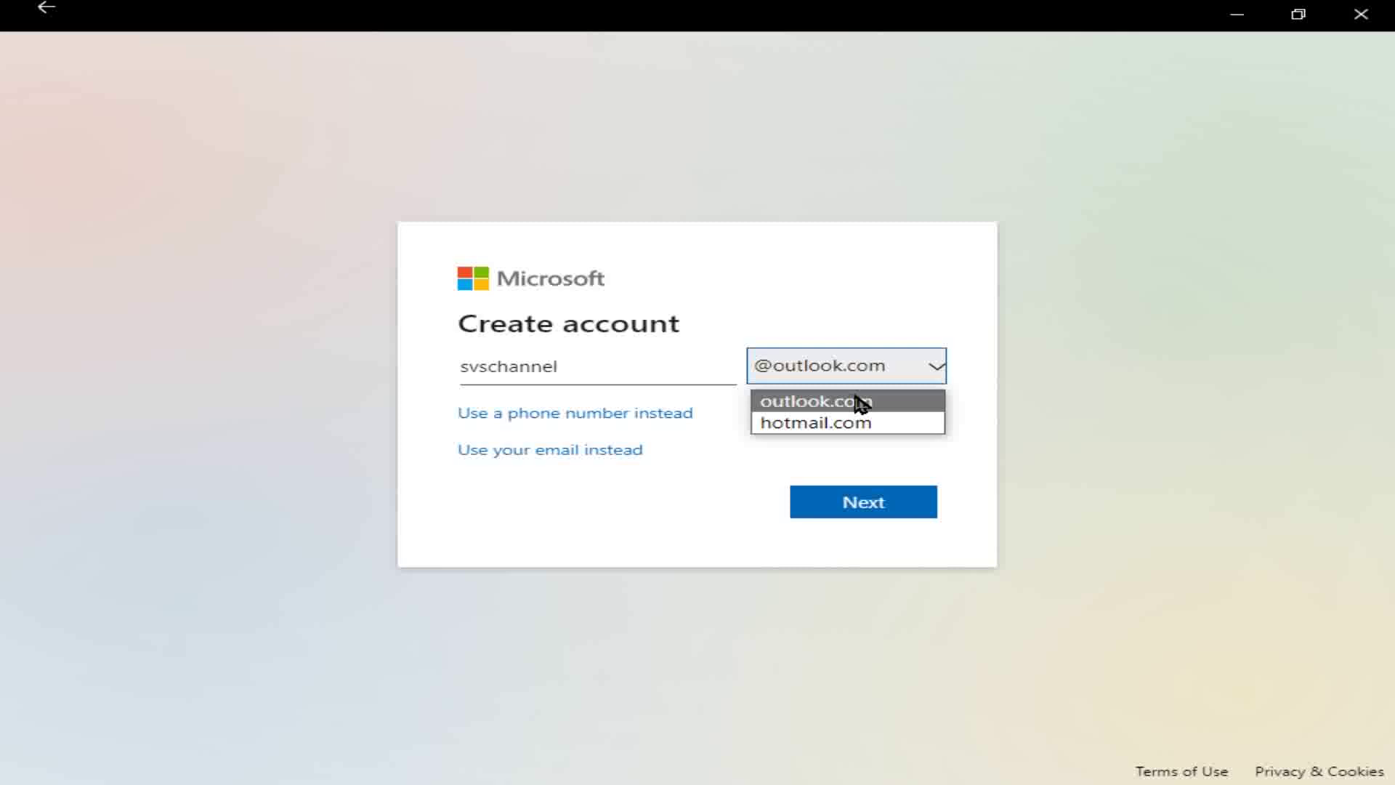
left_click(830, 422)
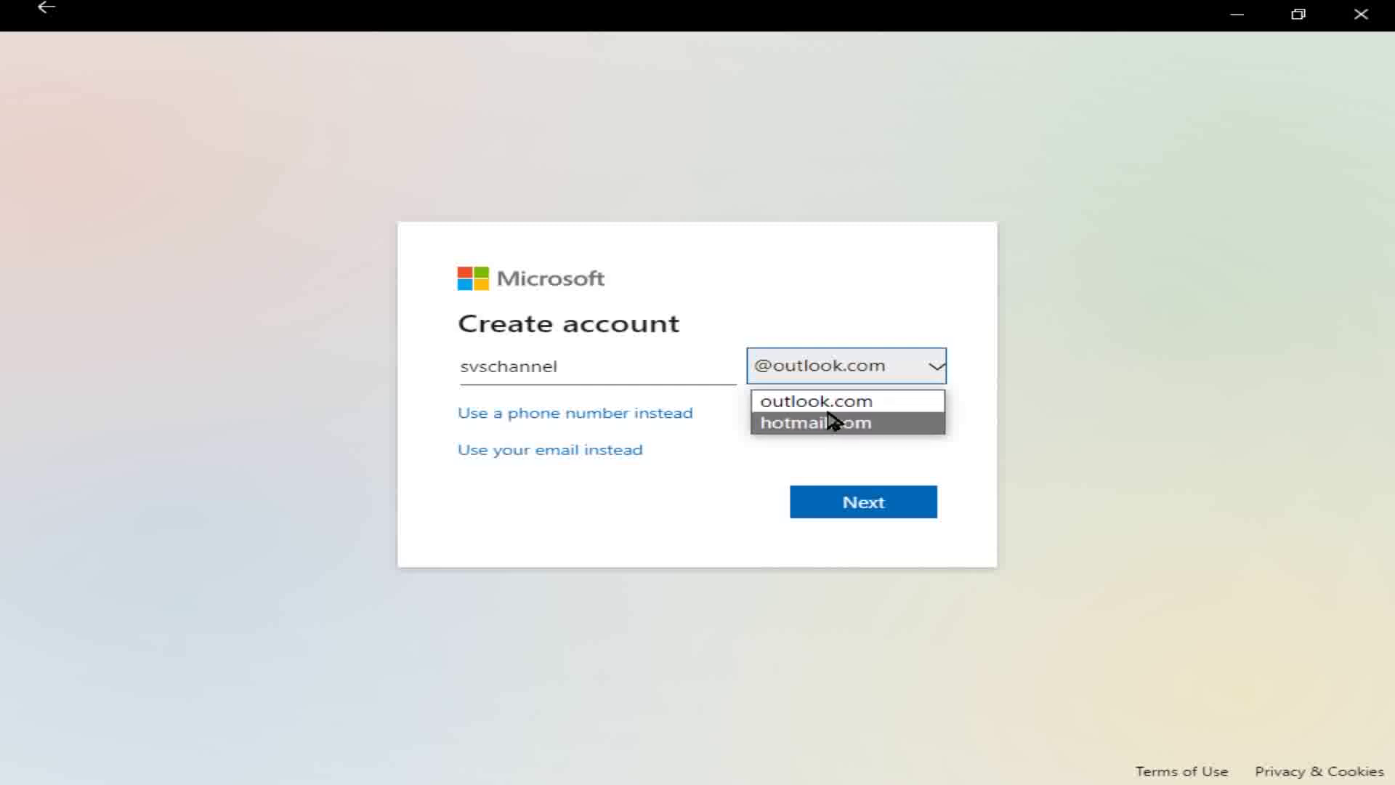
left_click(832, 425)
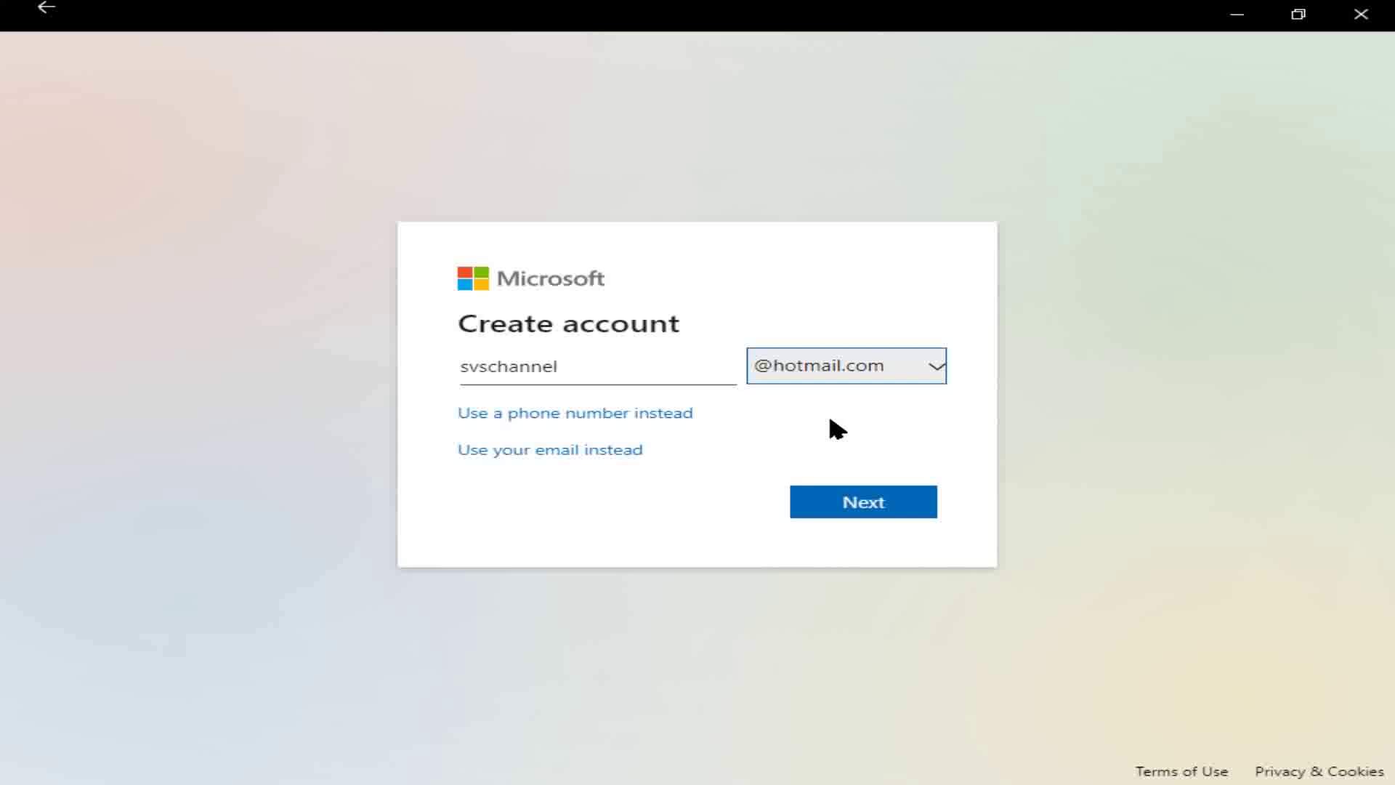
left_click(852, 505)
left_click(851, 505)
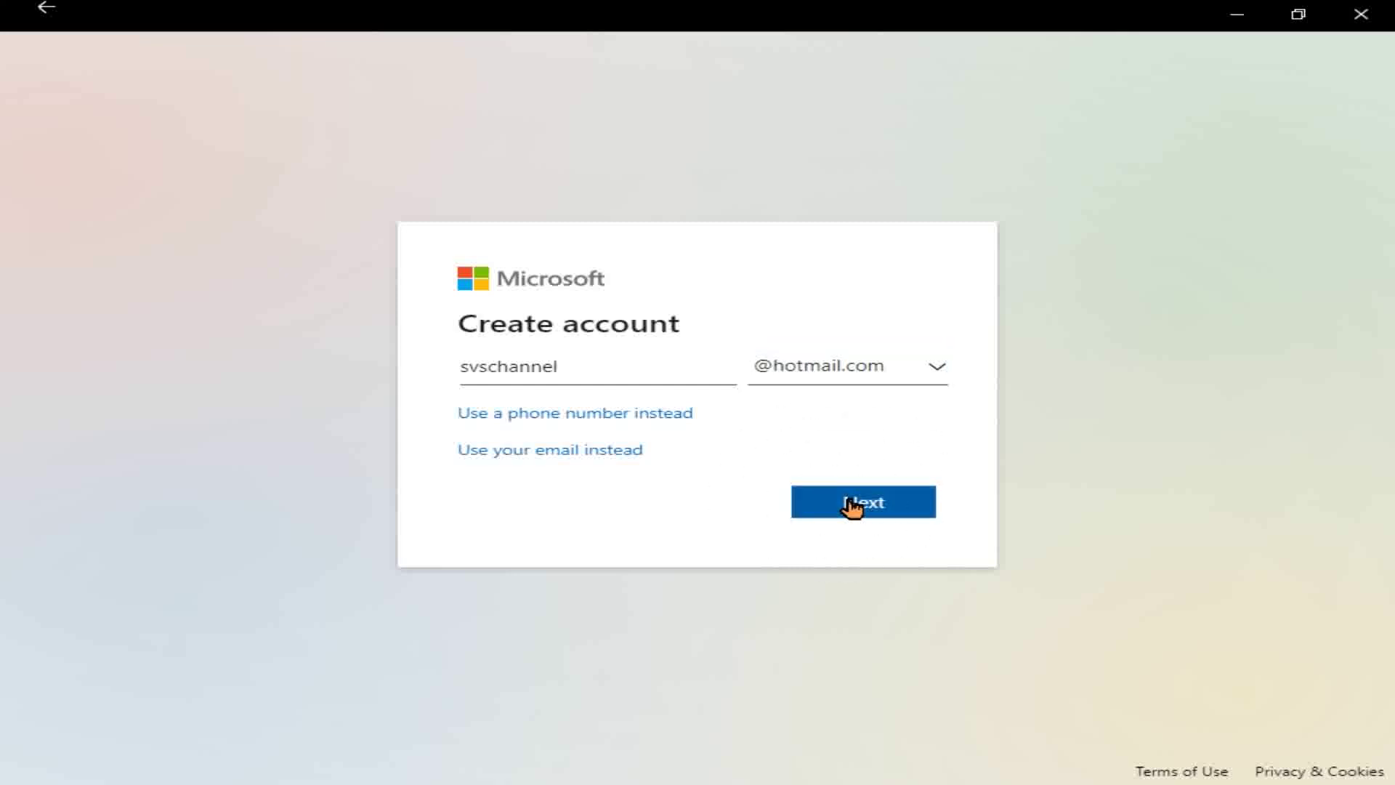
Switch to an existing email and submit a Gmail address, which is rejected
left_click(567, 454)
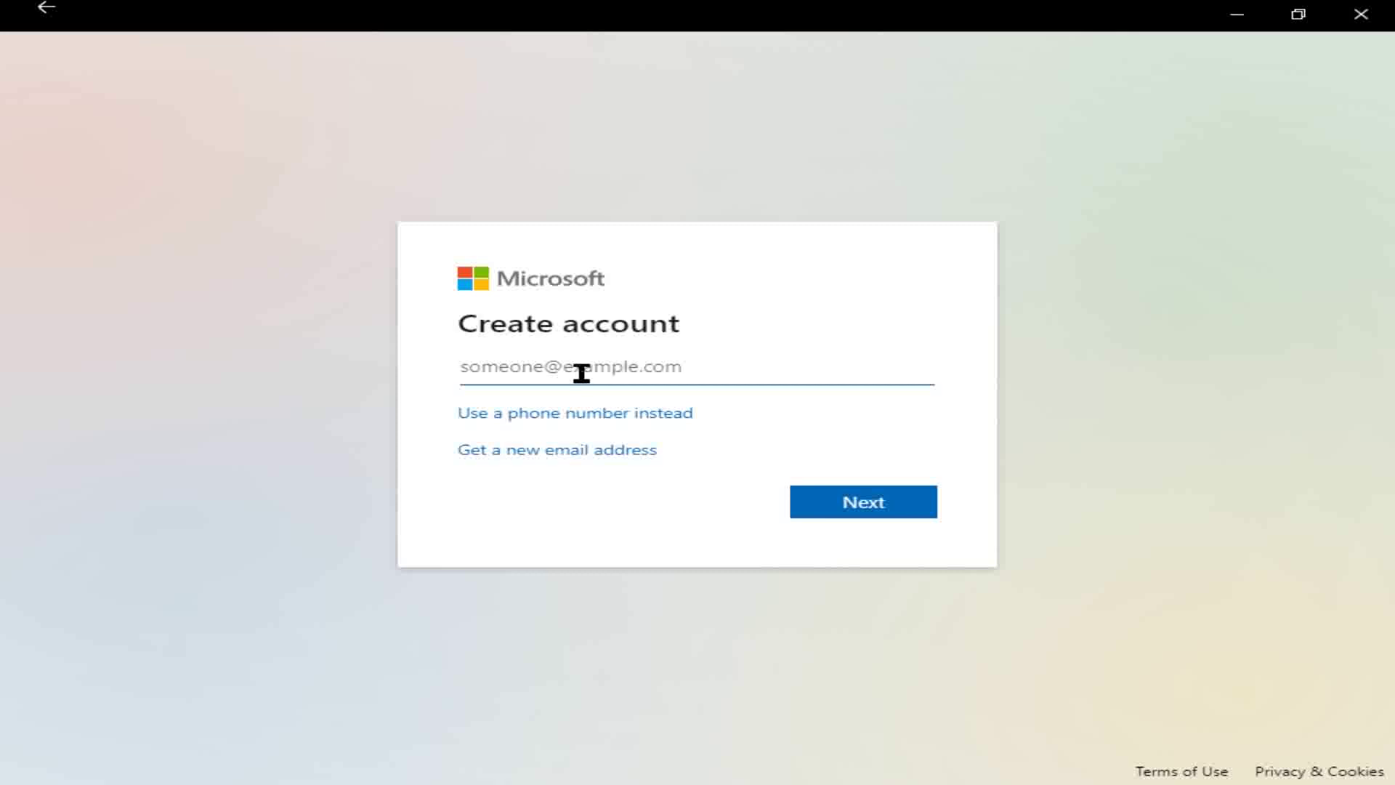
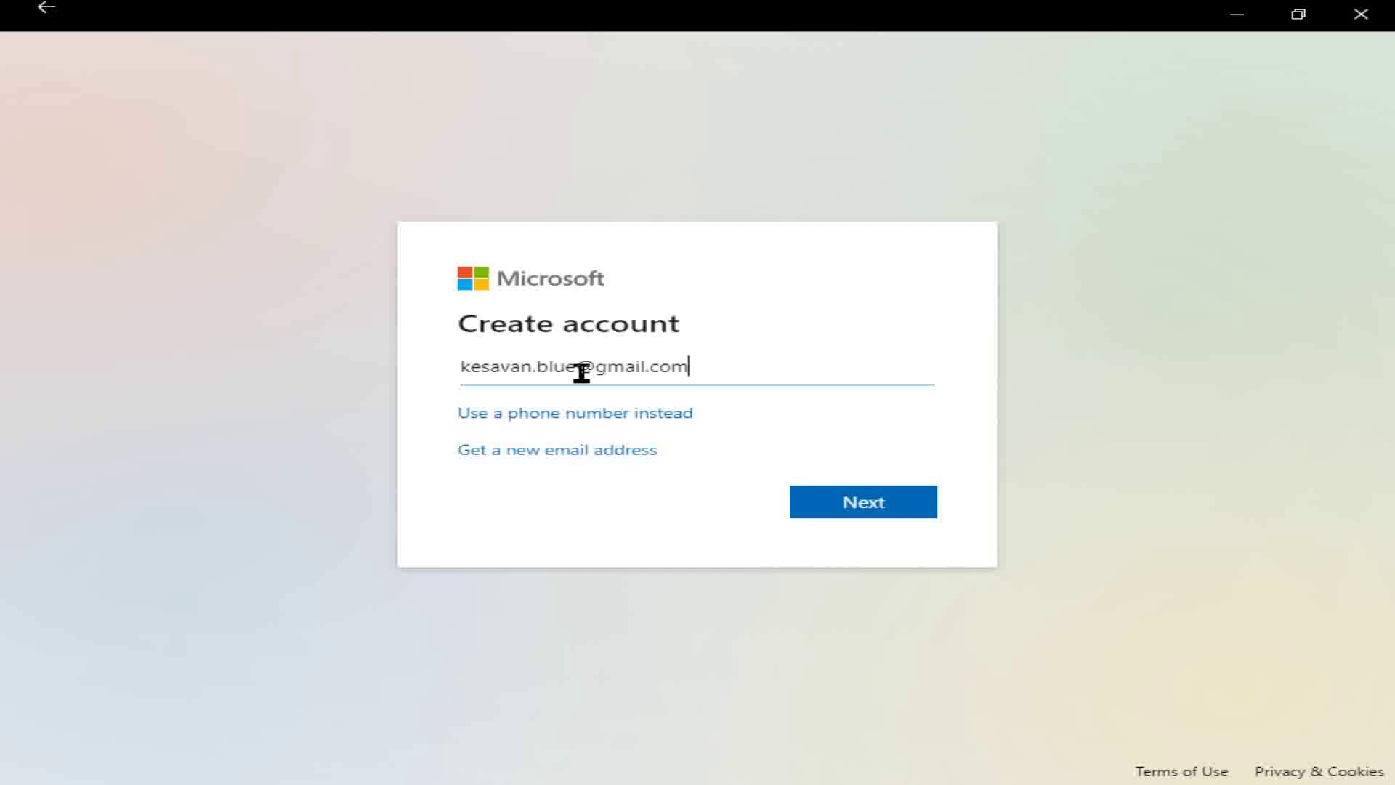
left_click(868, 503)
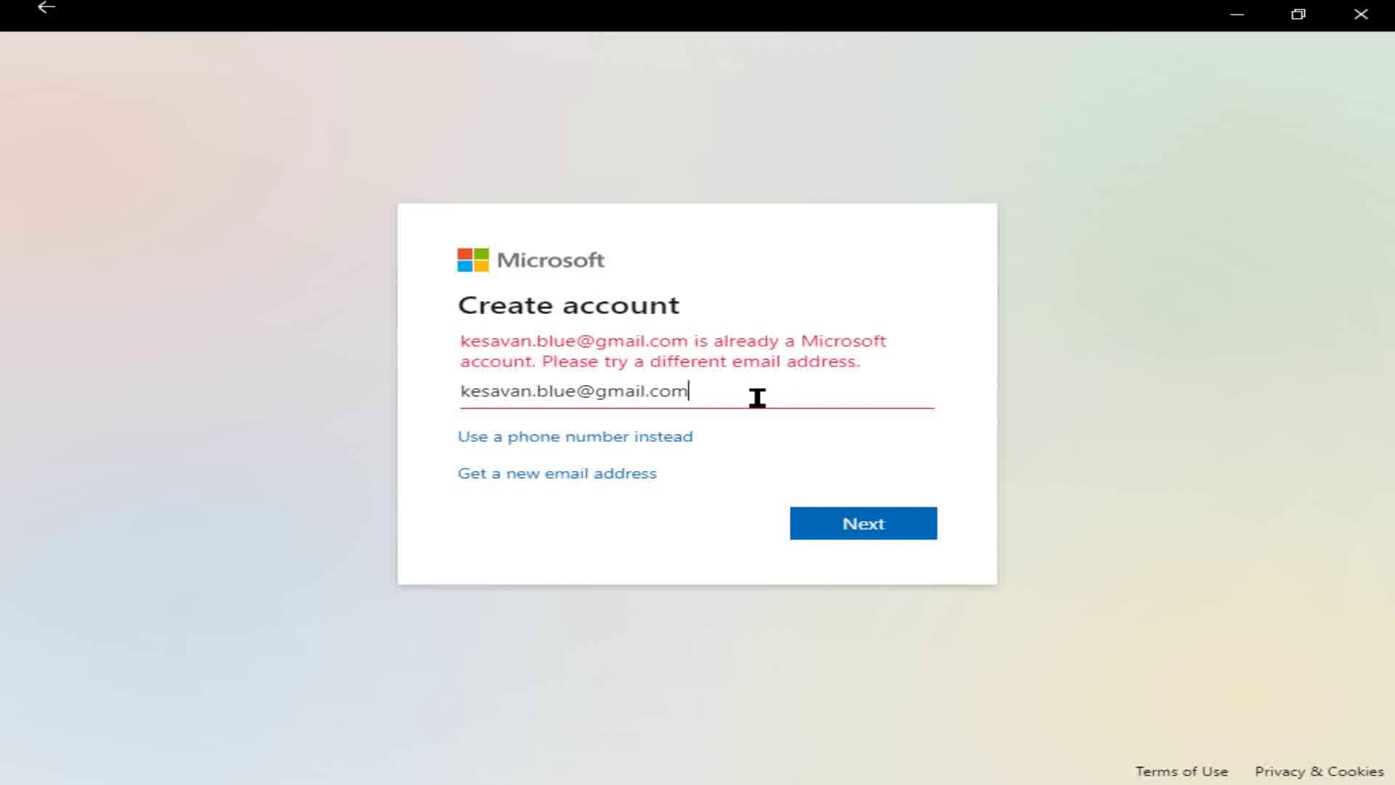
Replace the rejected address with a different email address and submit it
key("BackSpace")
key("BackSpace")
key("BackSpace")
key("BackSpace")
key("BackSpace")
key("BackSpace")
key("BackSpace")
key("BackSpace")
key("BackSpace")
key("BackSpace")
key("BackSpace")
key("BackSpace")
key("BackSpace")
key("BackSpace")
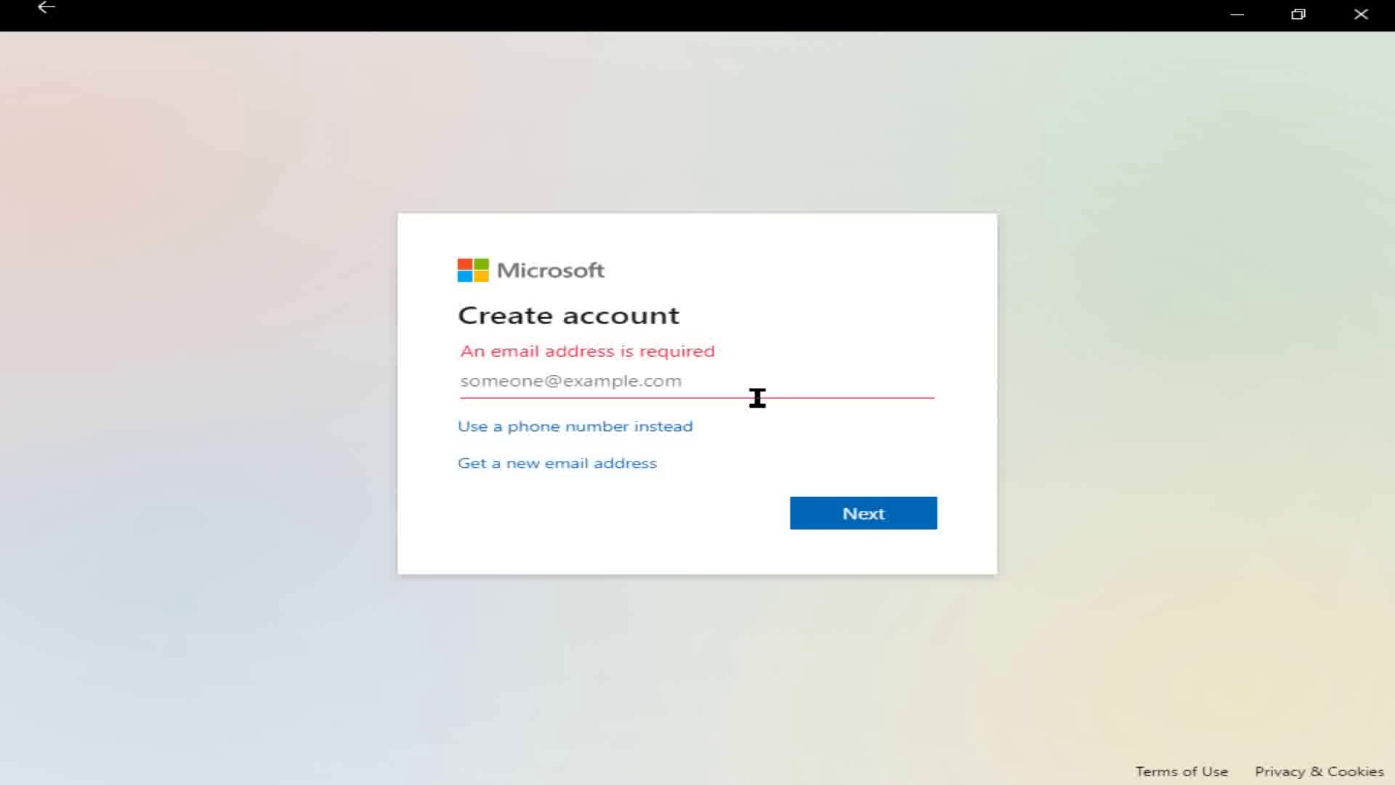
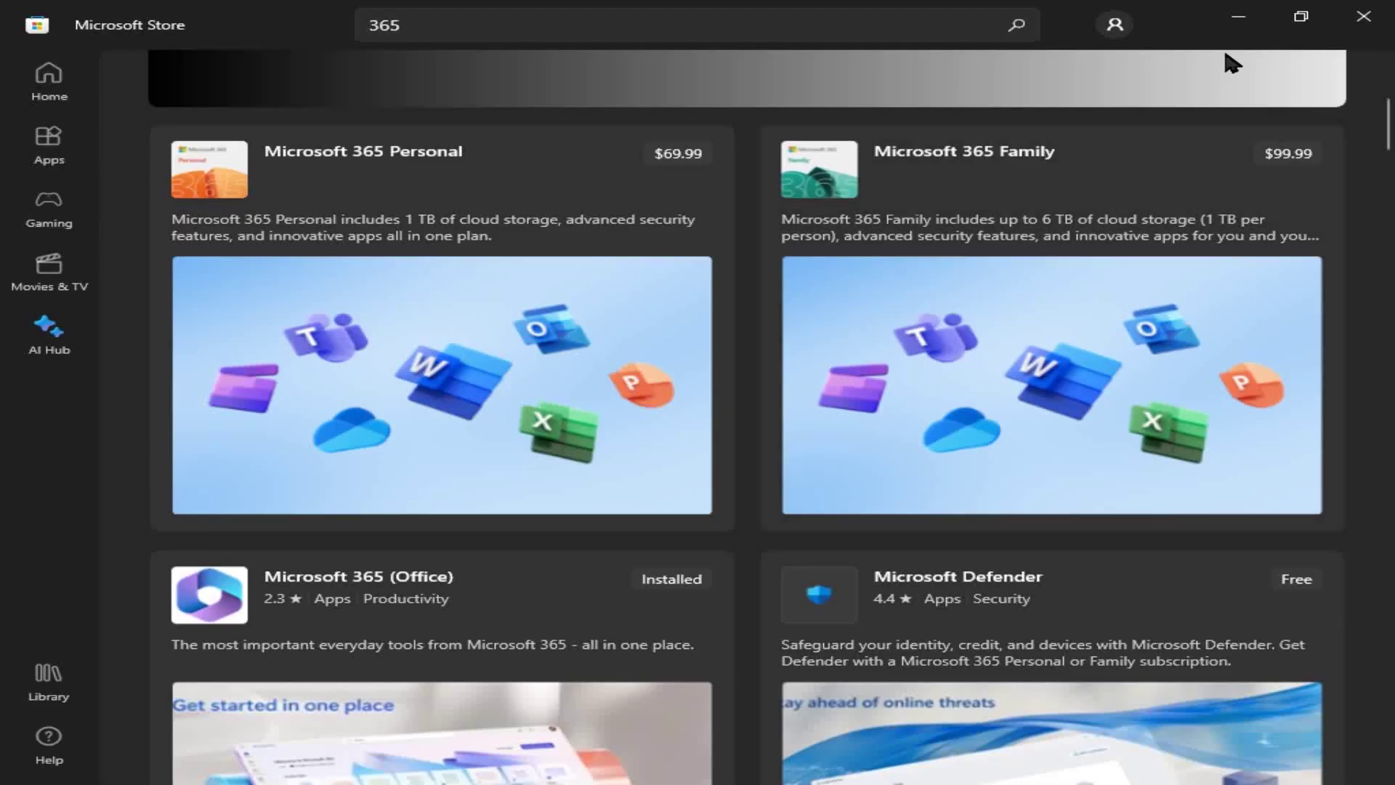
left_click(1238, 16)
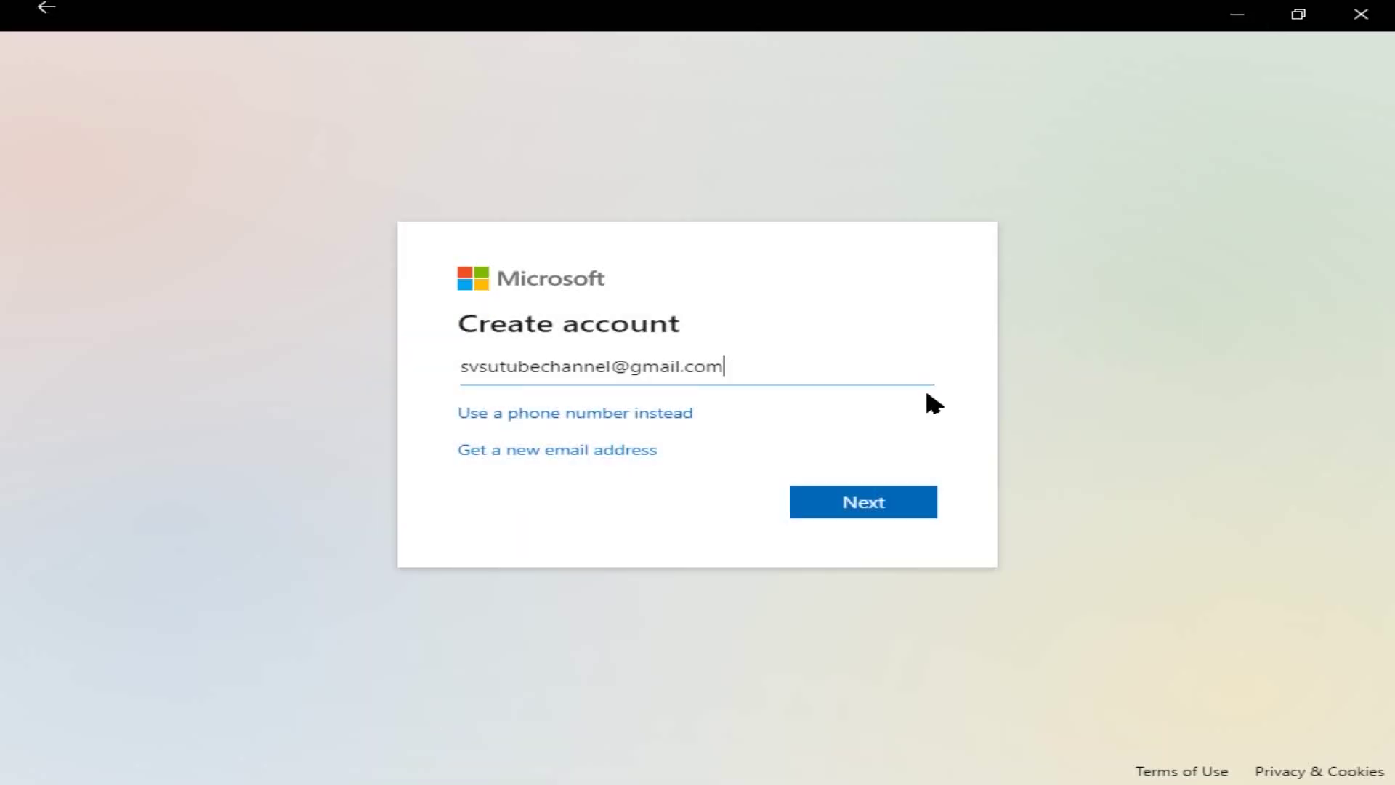
left_click(872, 507)
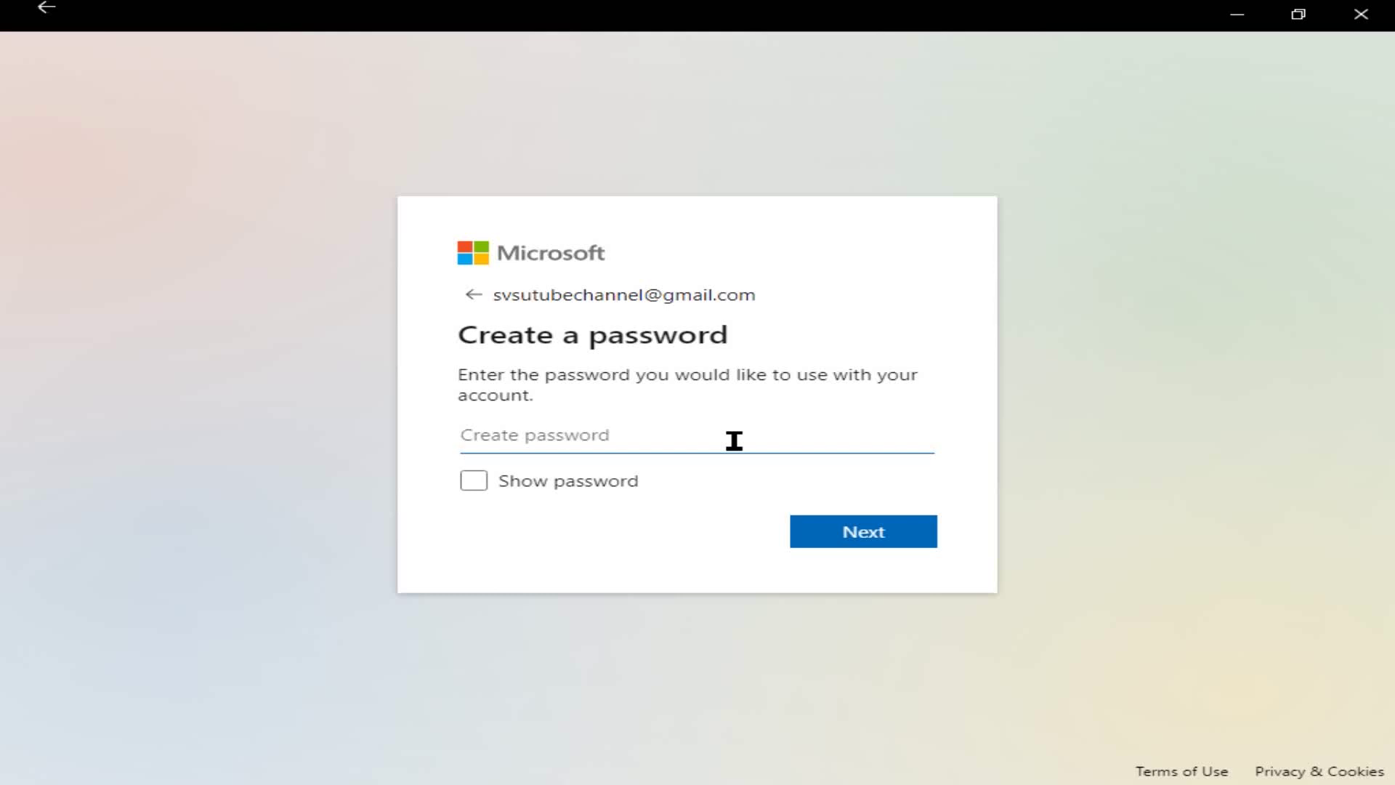
Enter the account password and submit it
type("•••••••••••••")
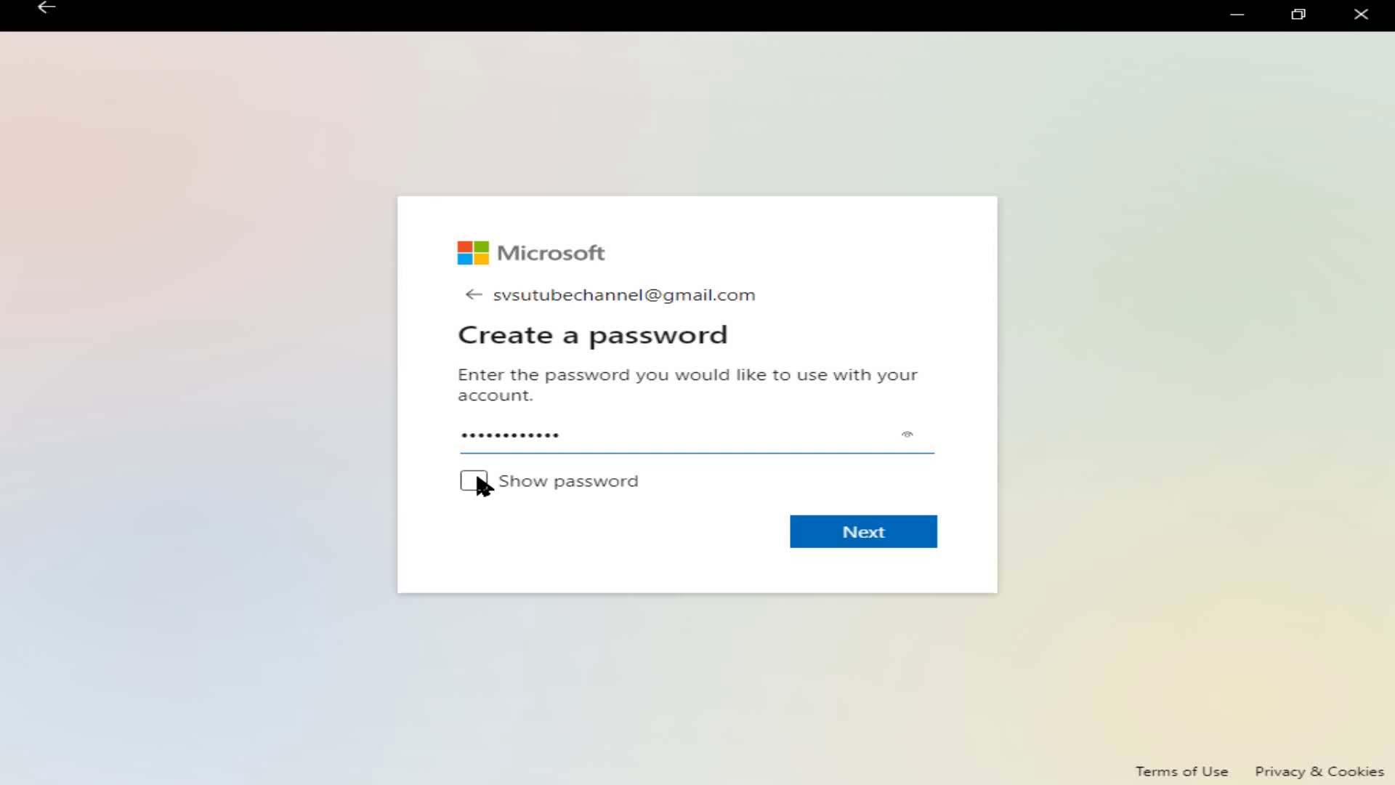
left_click(904, 538)
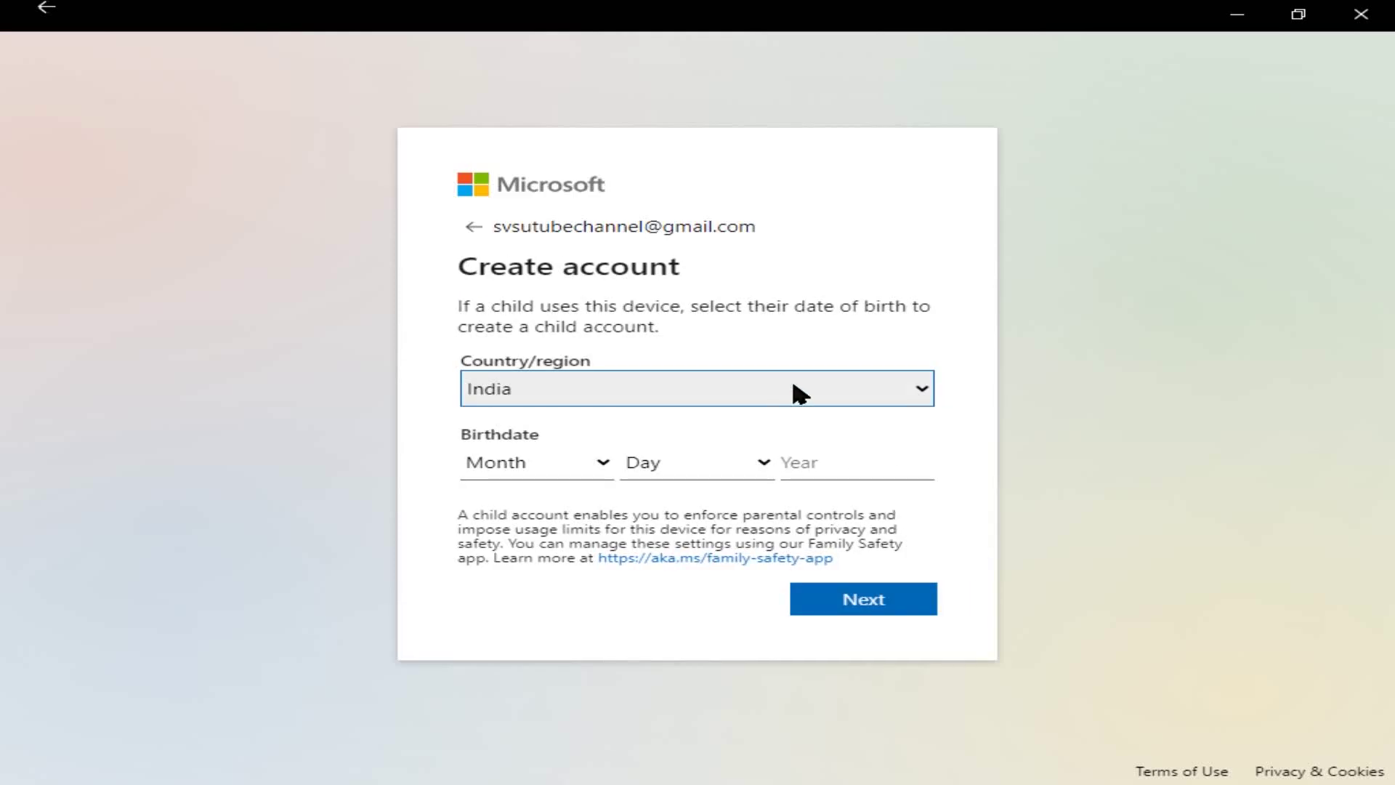
Set the birthdate to May 20, 1990 with region India, and submit
left_click(579, 465)
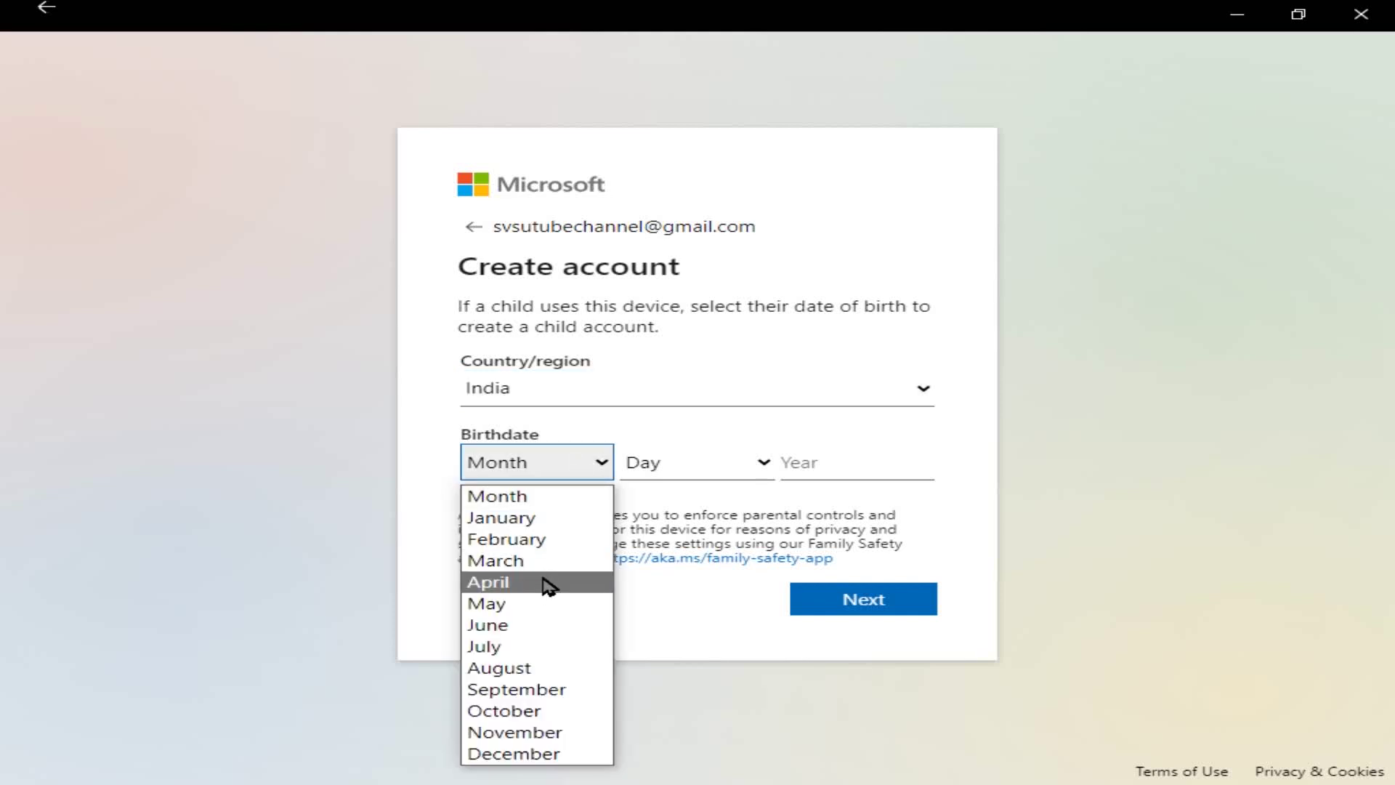
left_click(541, 603)
left_click(709, 469)
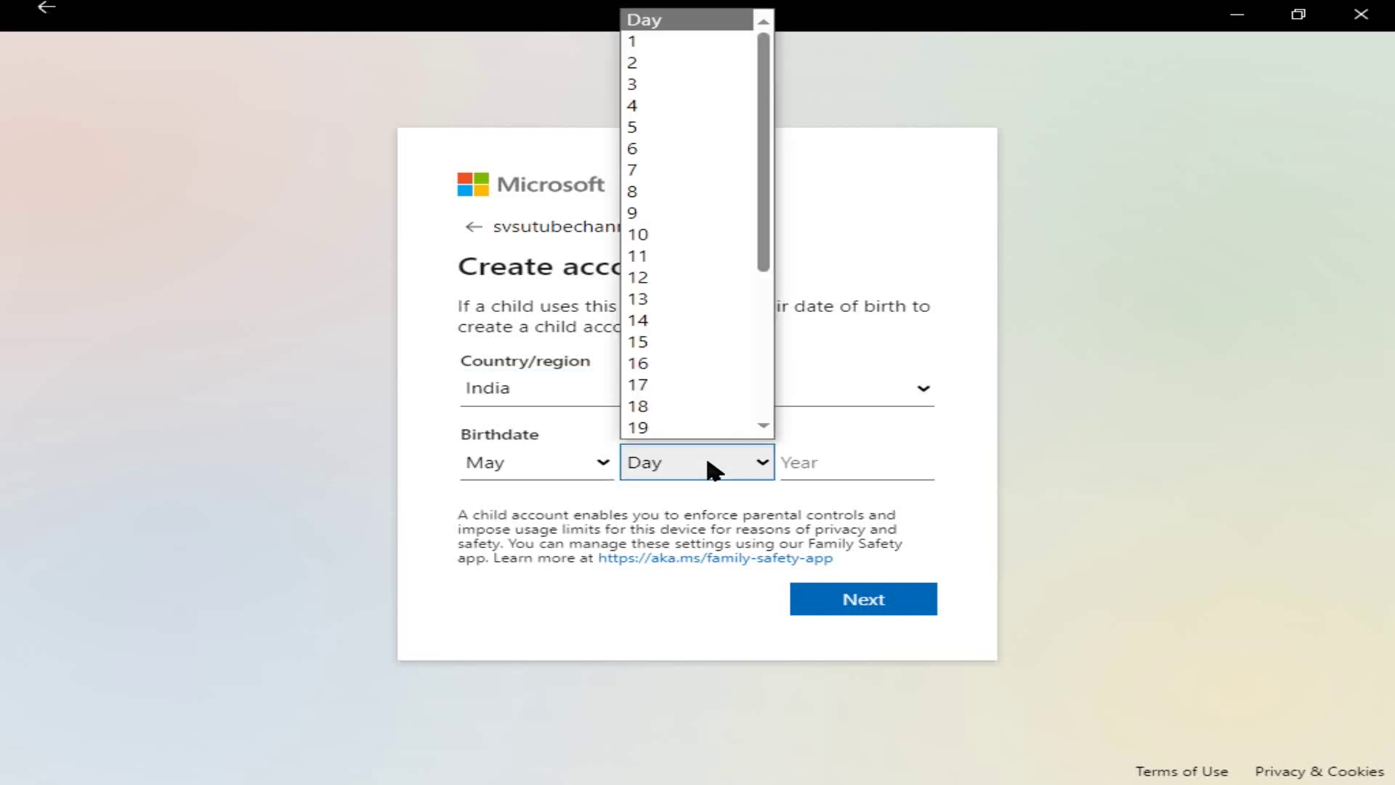
scroll(690, 428, "down", 1)
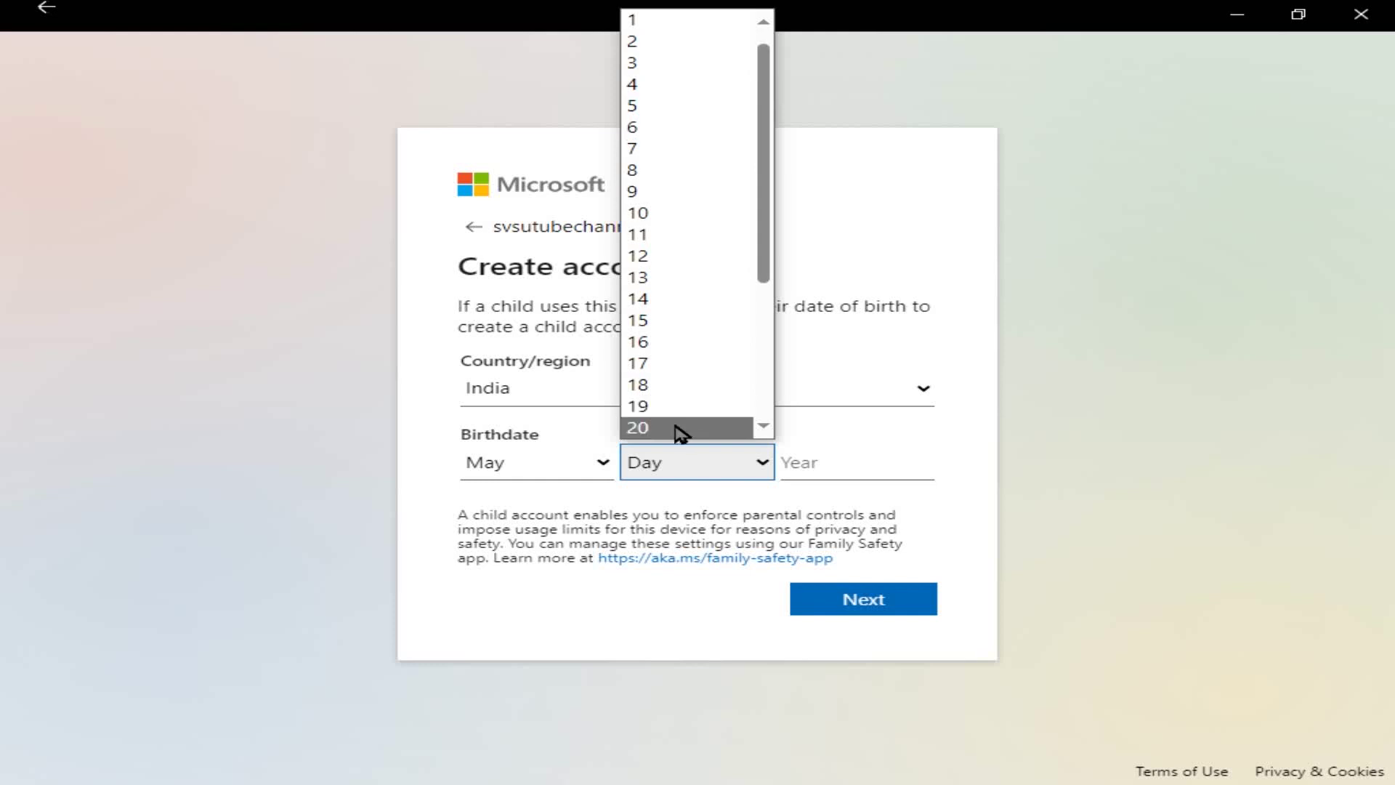
left_click(689, 426)
left_click(840, 473)
type("1990")
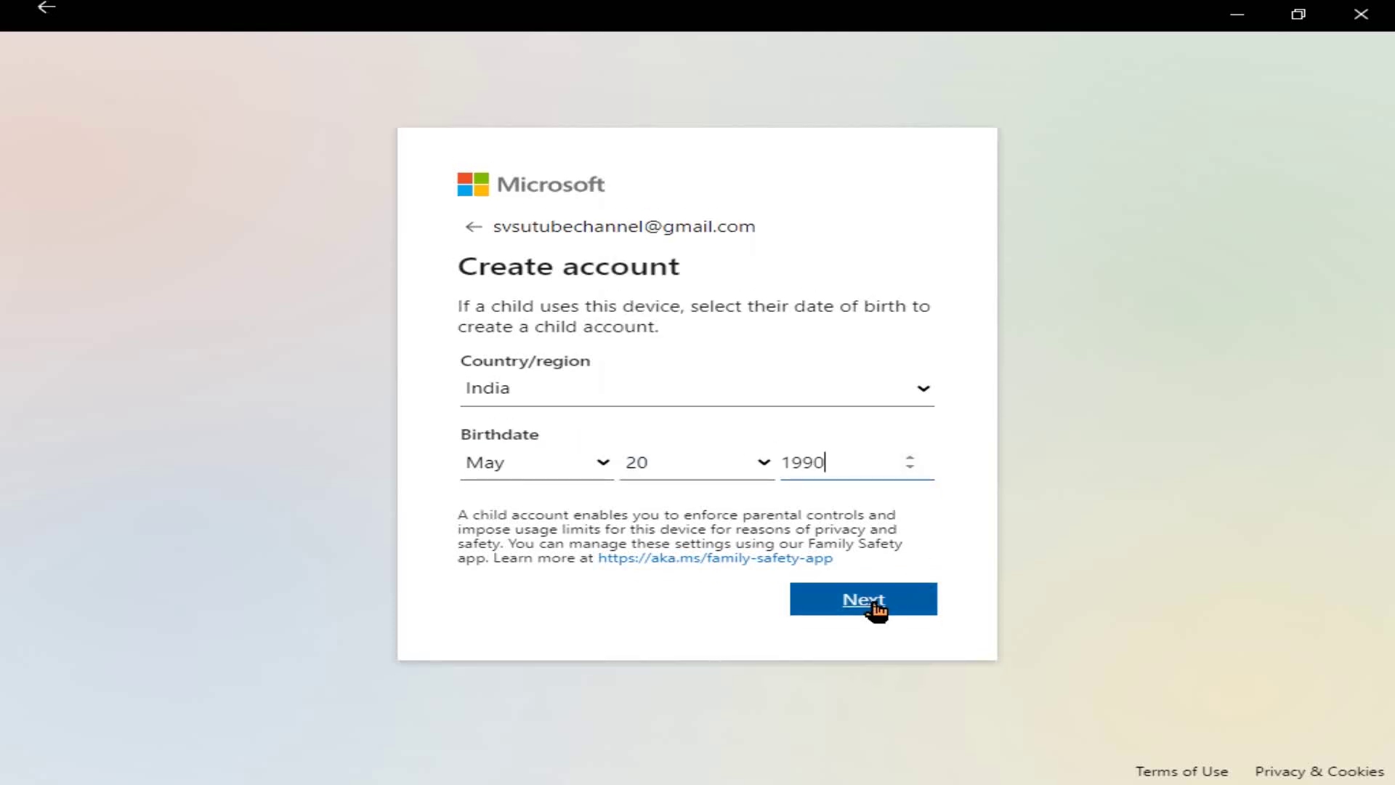
left_click(872, 603)
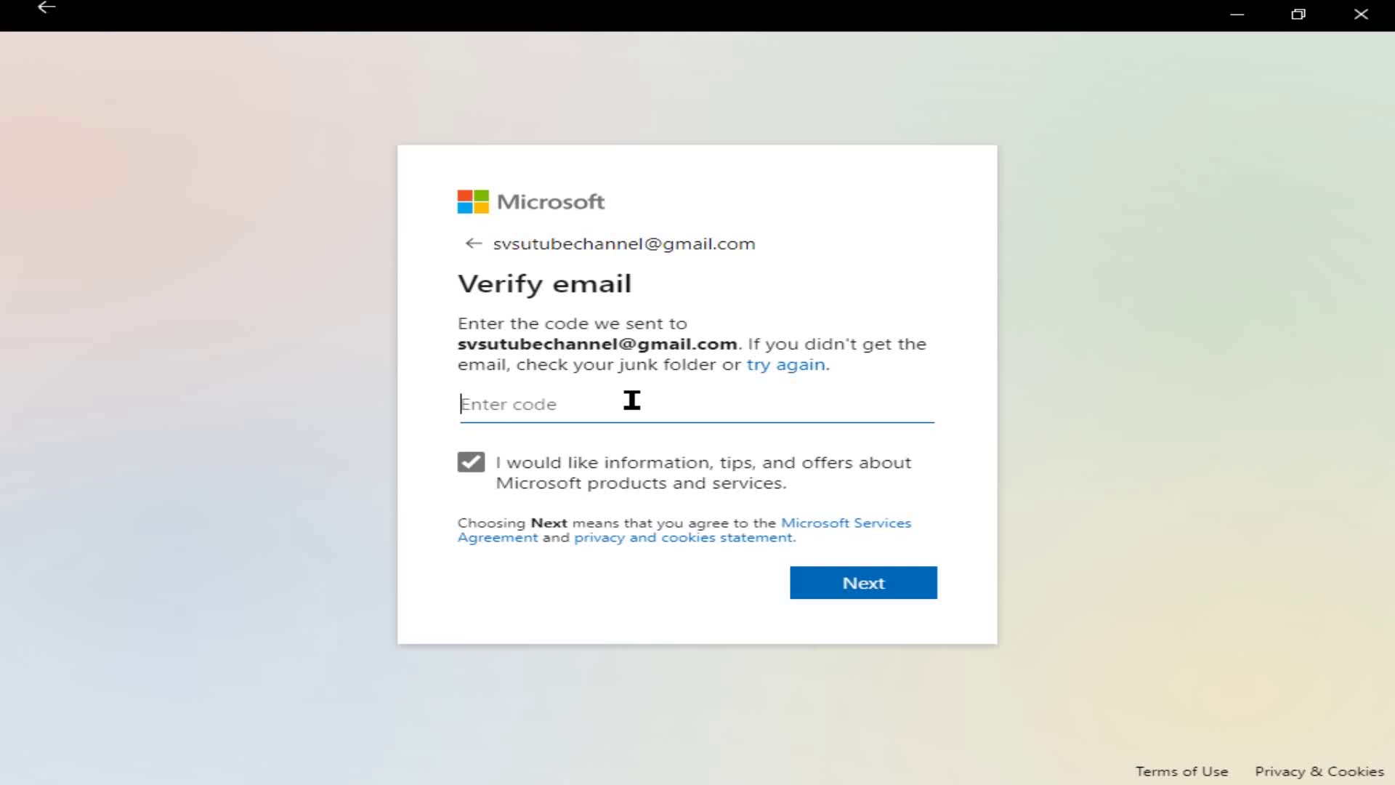
Copy the security code from Microsoft's verification email in Gmail, then return to sign-up
key("super")
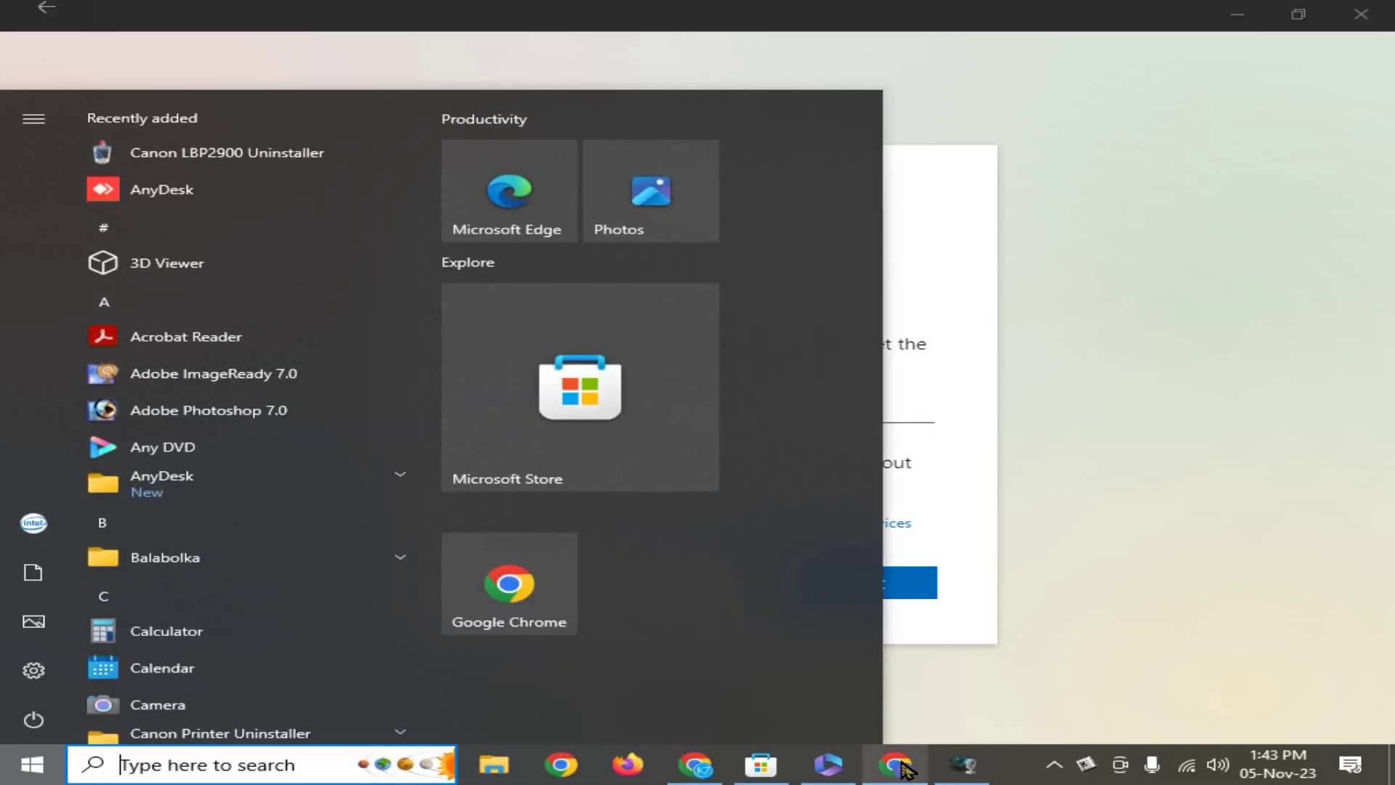
left_click(897, 769)
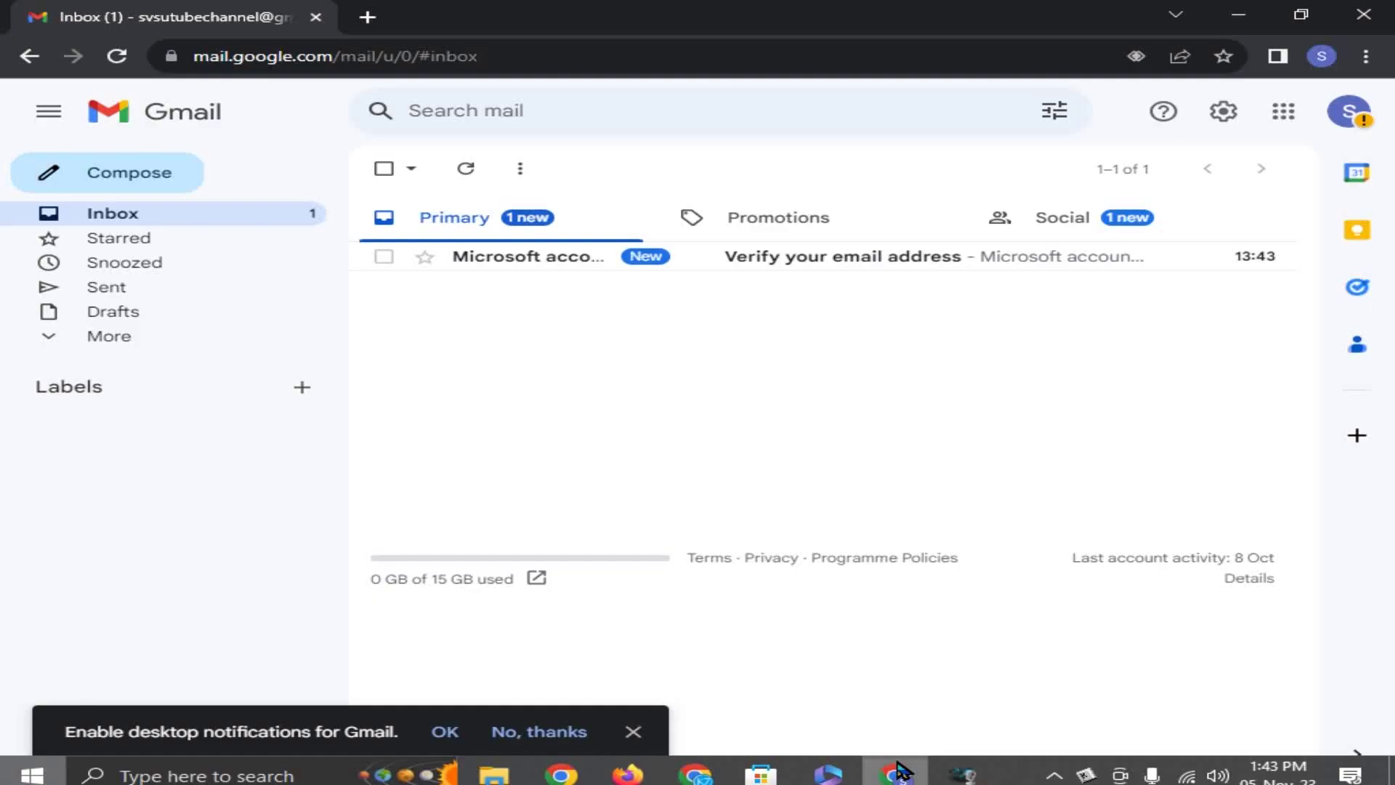
left_click(573, 258)
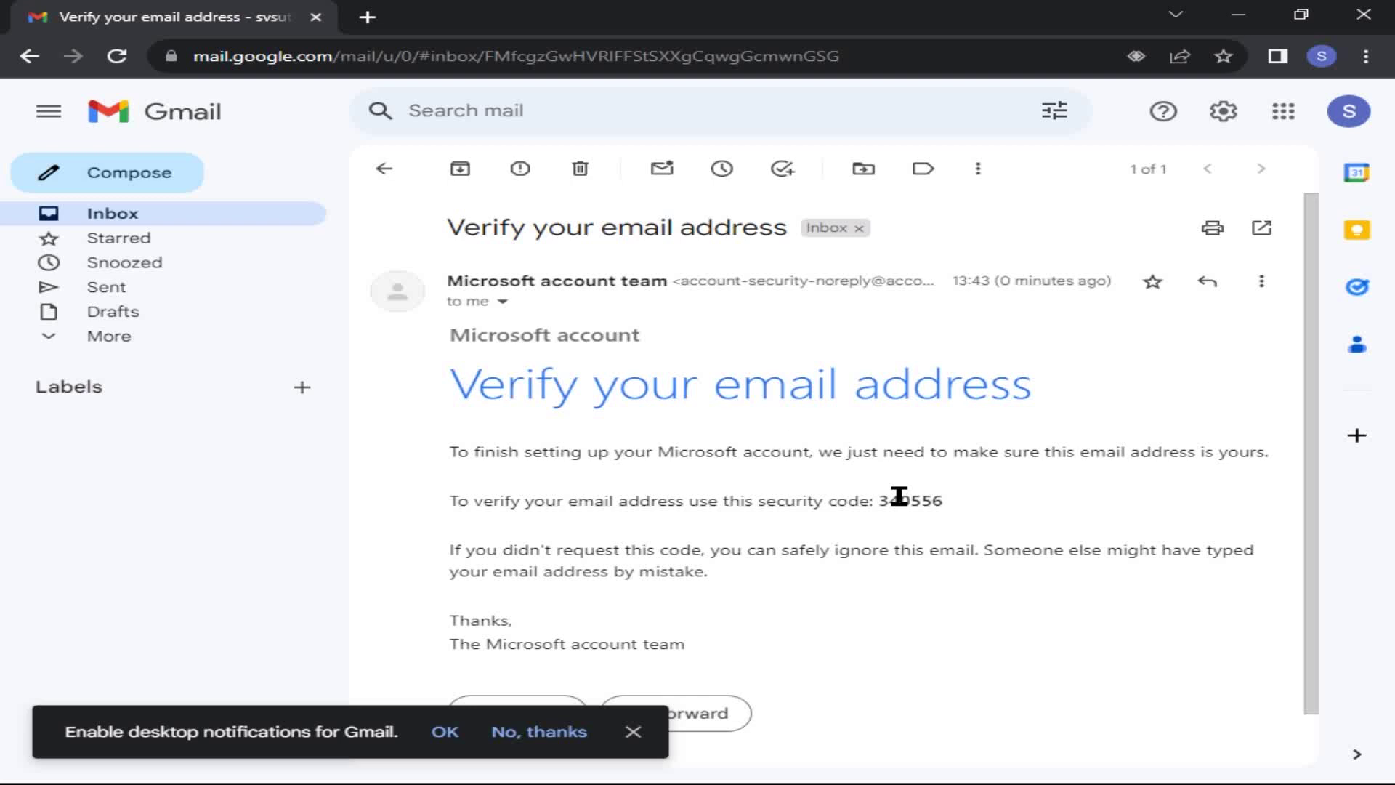
left_click_drag(880, 501, 944, 502)
key("ctrl+c")
key("alt+Tab")
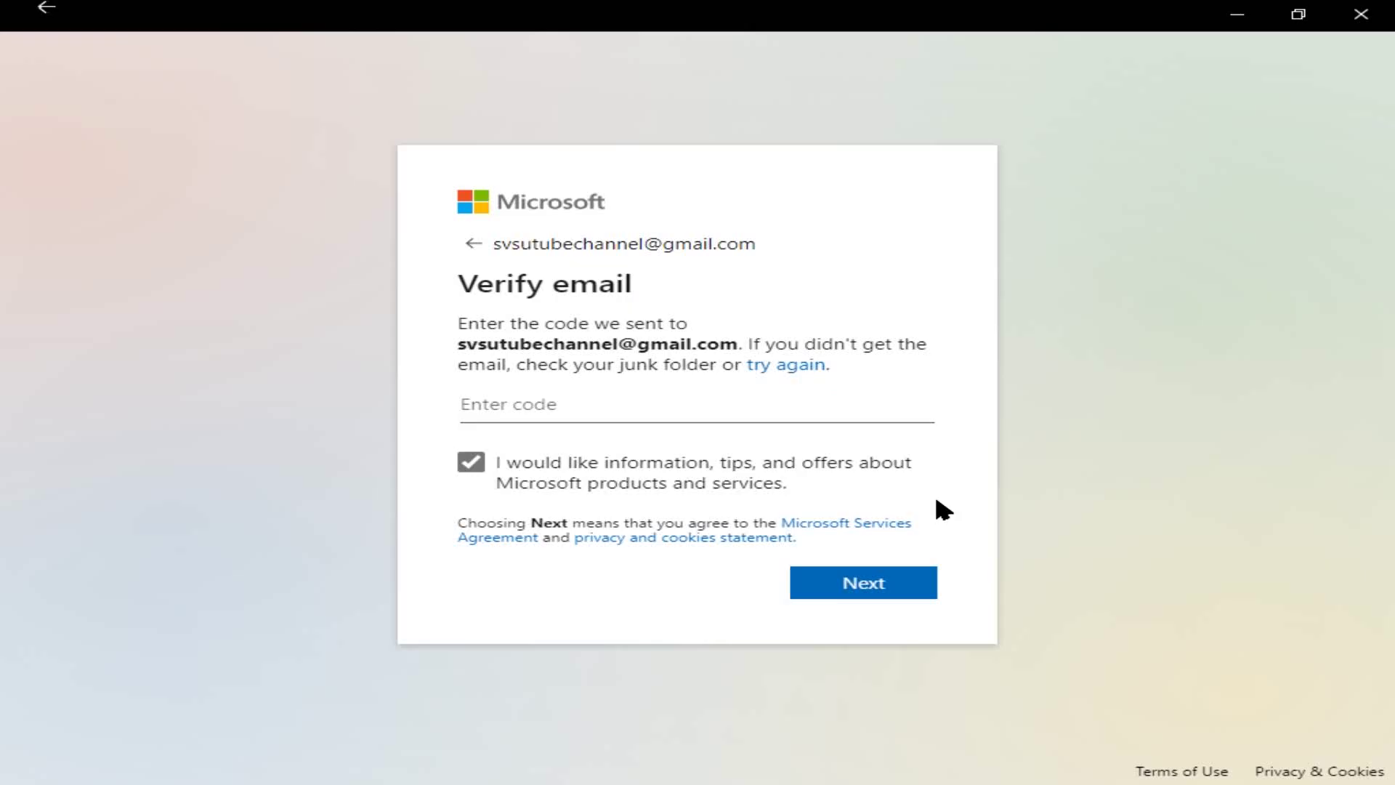
Paste the copied security code into the Enter code field and submit it
left_click(741, 408)
key("ctrl+v")
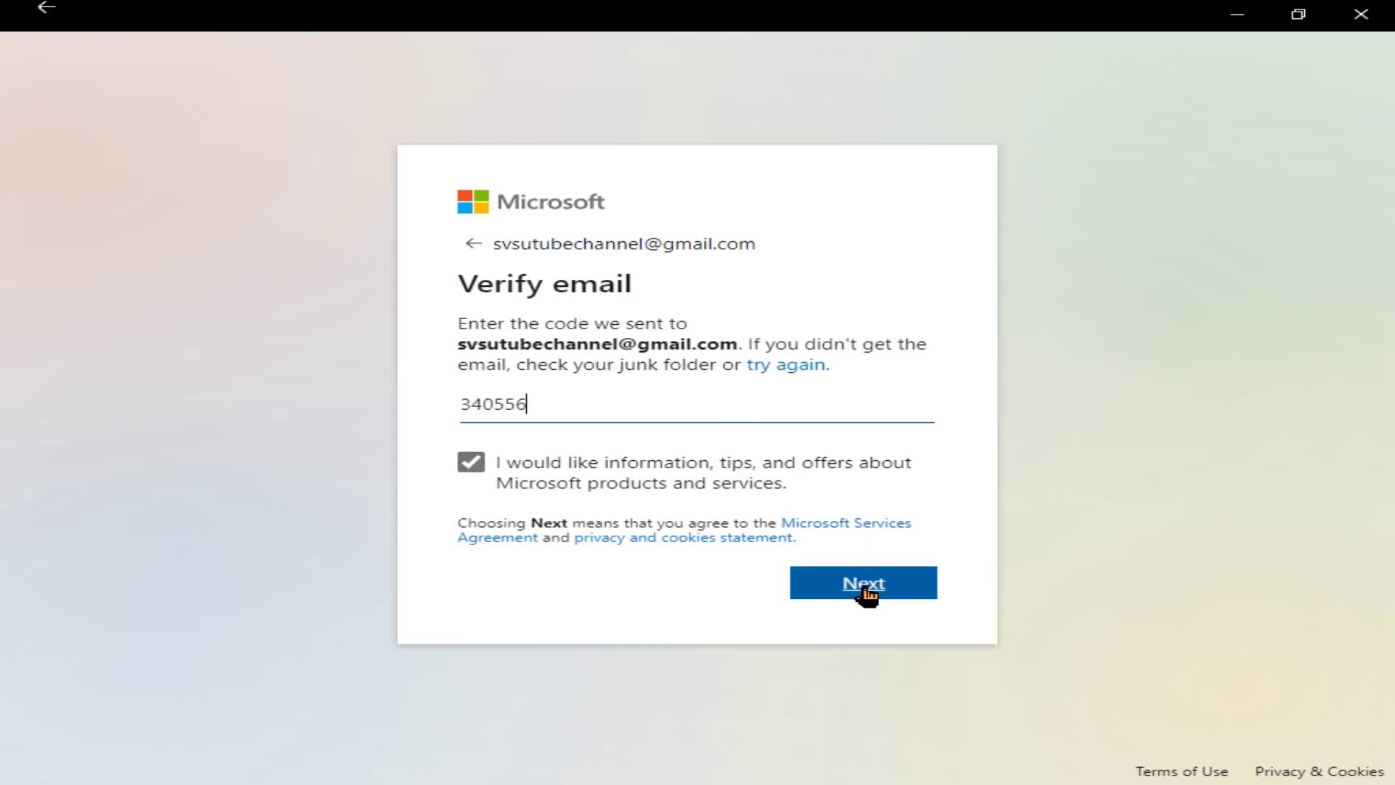
left_click(865, 593)
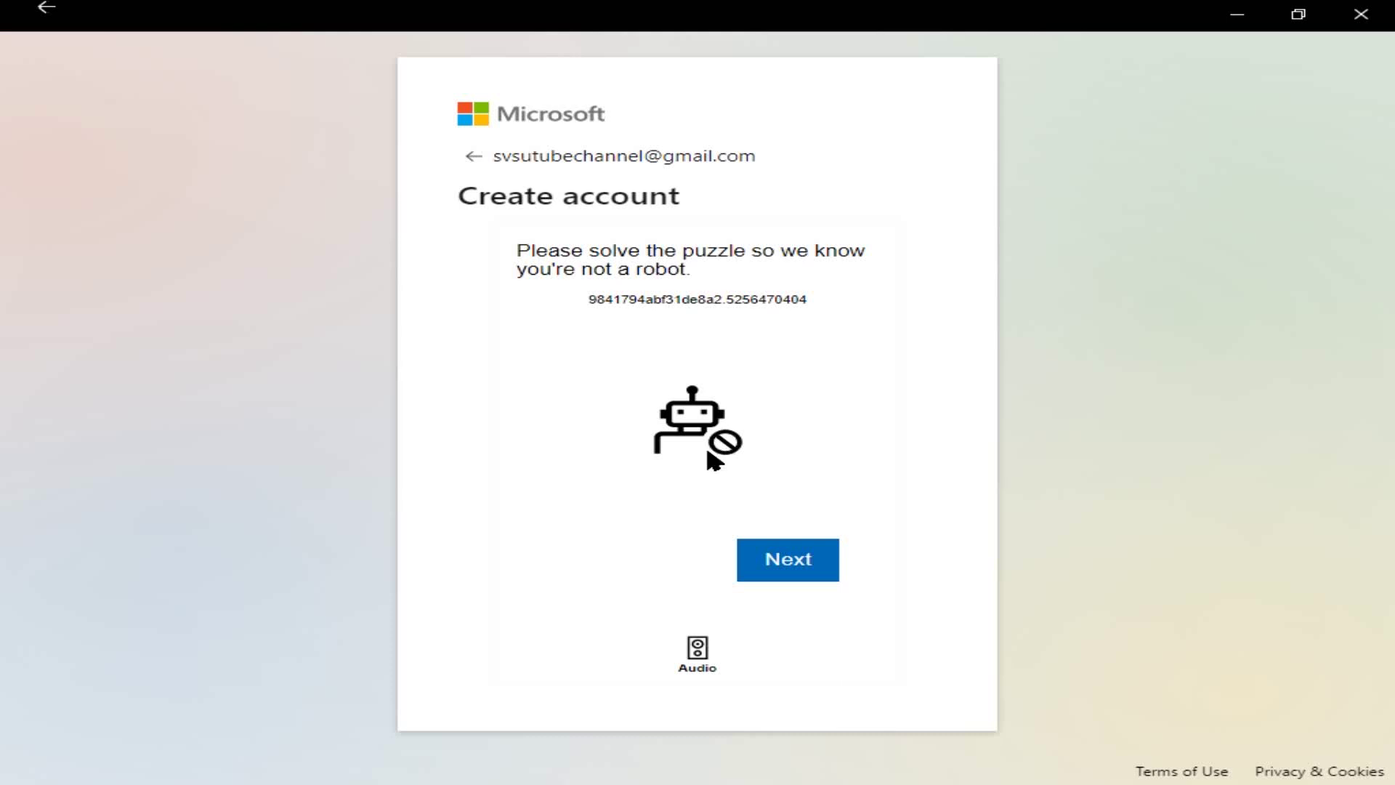
Begin the robot check and rotate the animal to match the hand's direction
left_click(765, 574)
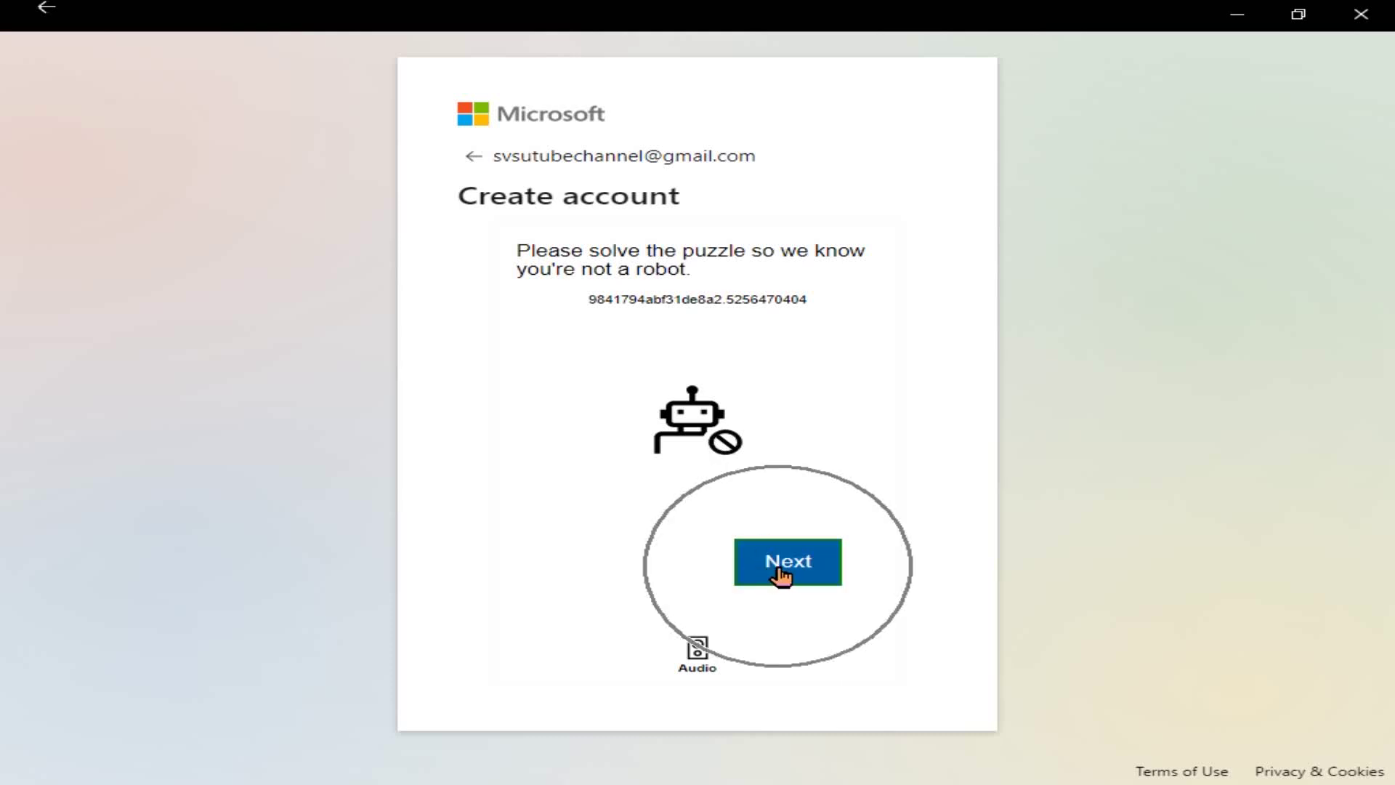
left_click(781, 576)
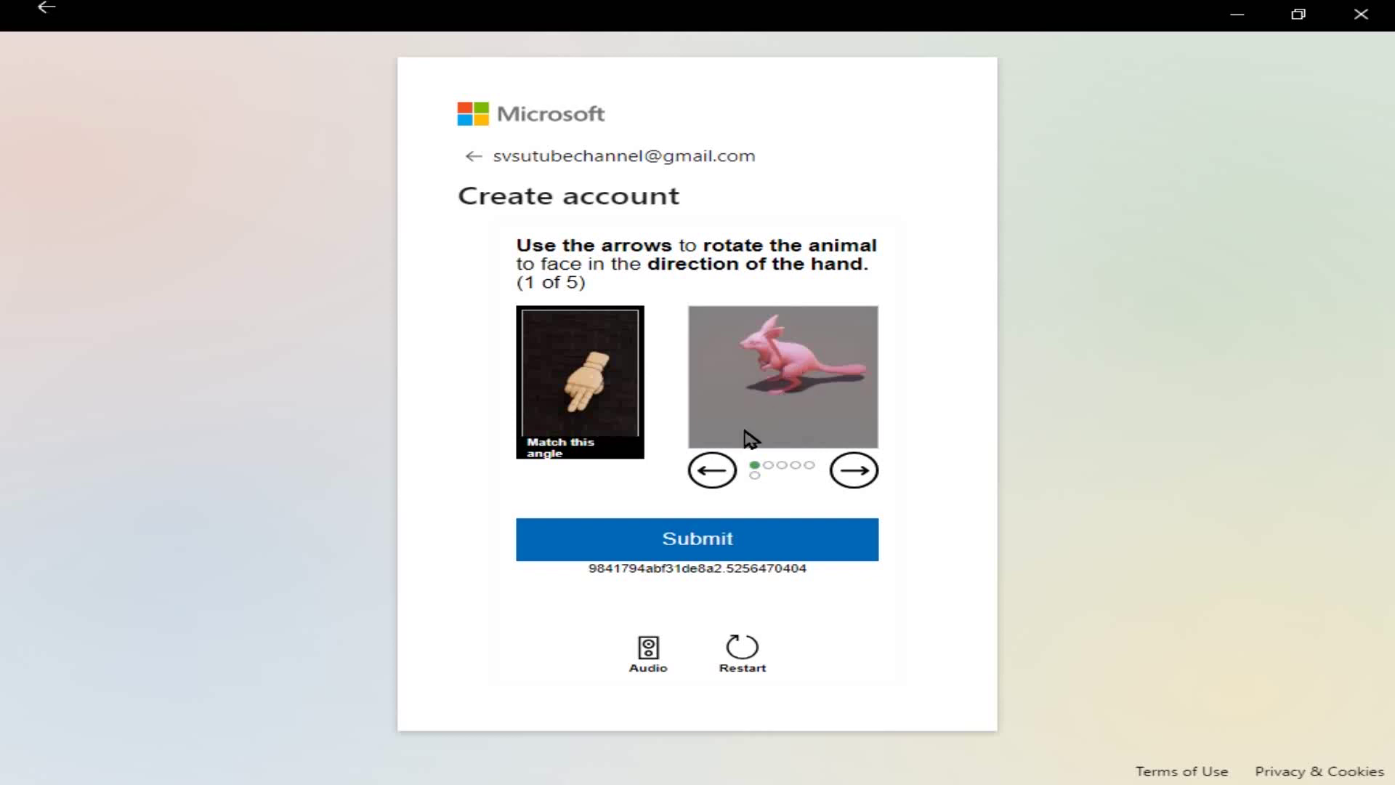
left_click(712, 471)
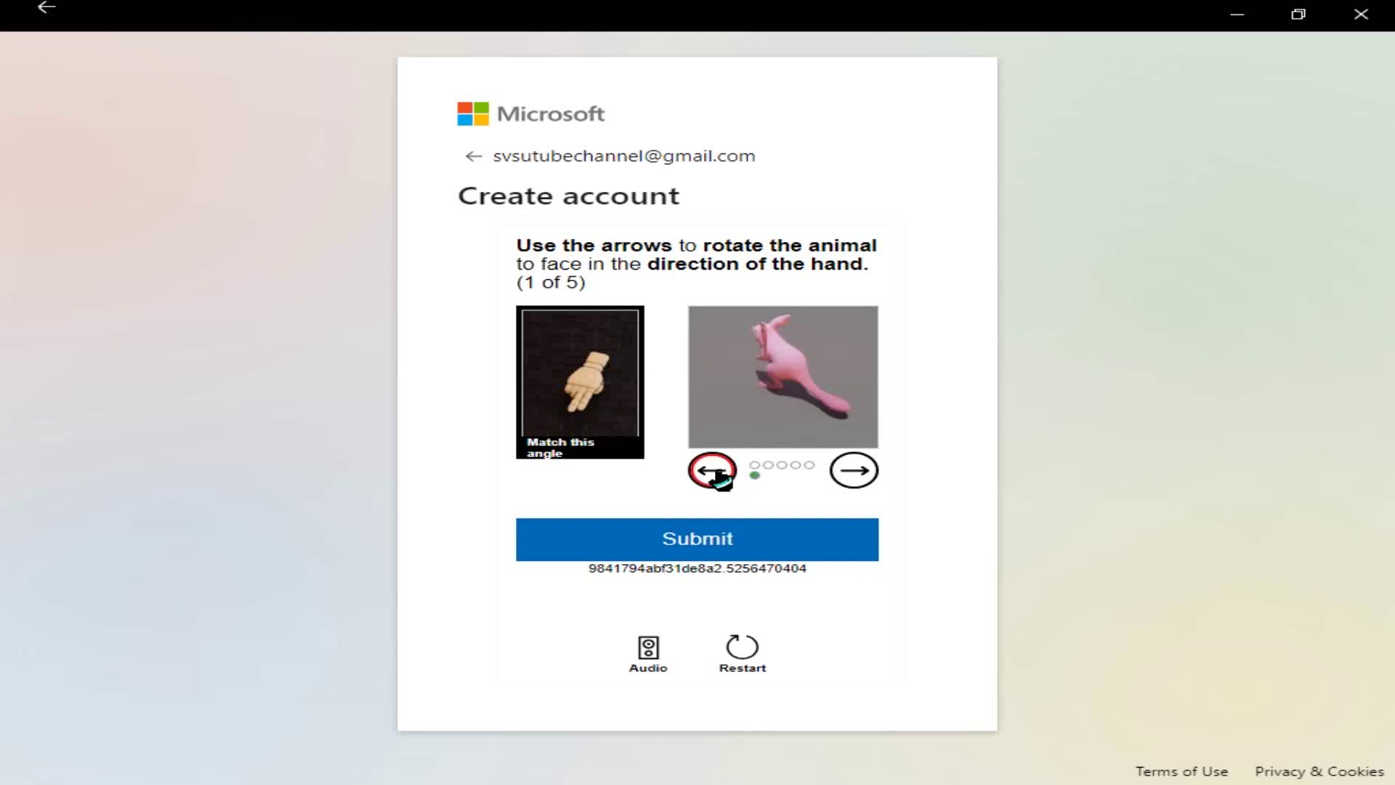
left_click(720, 478)
left_click(720, 477)
left_click(719, 477)
left_click(720, 477)
left_click(720, 477)
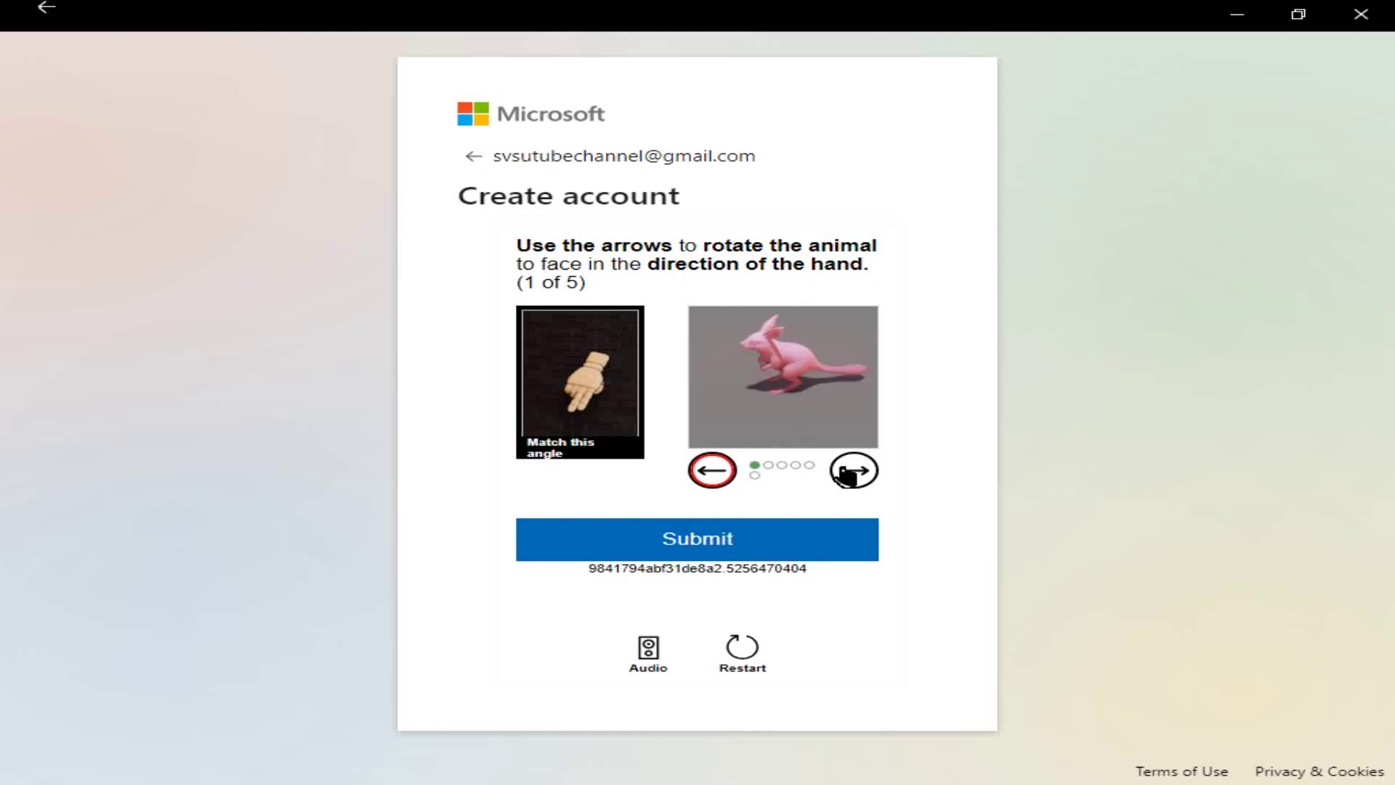
left_click(845, 476)
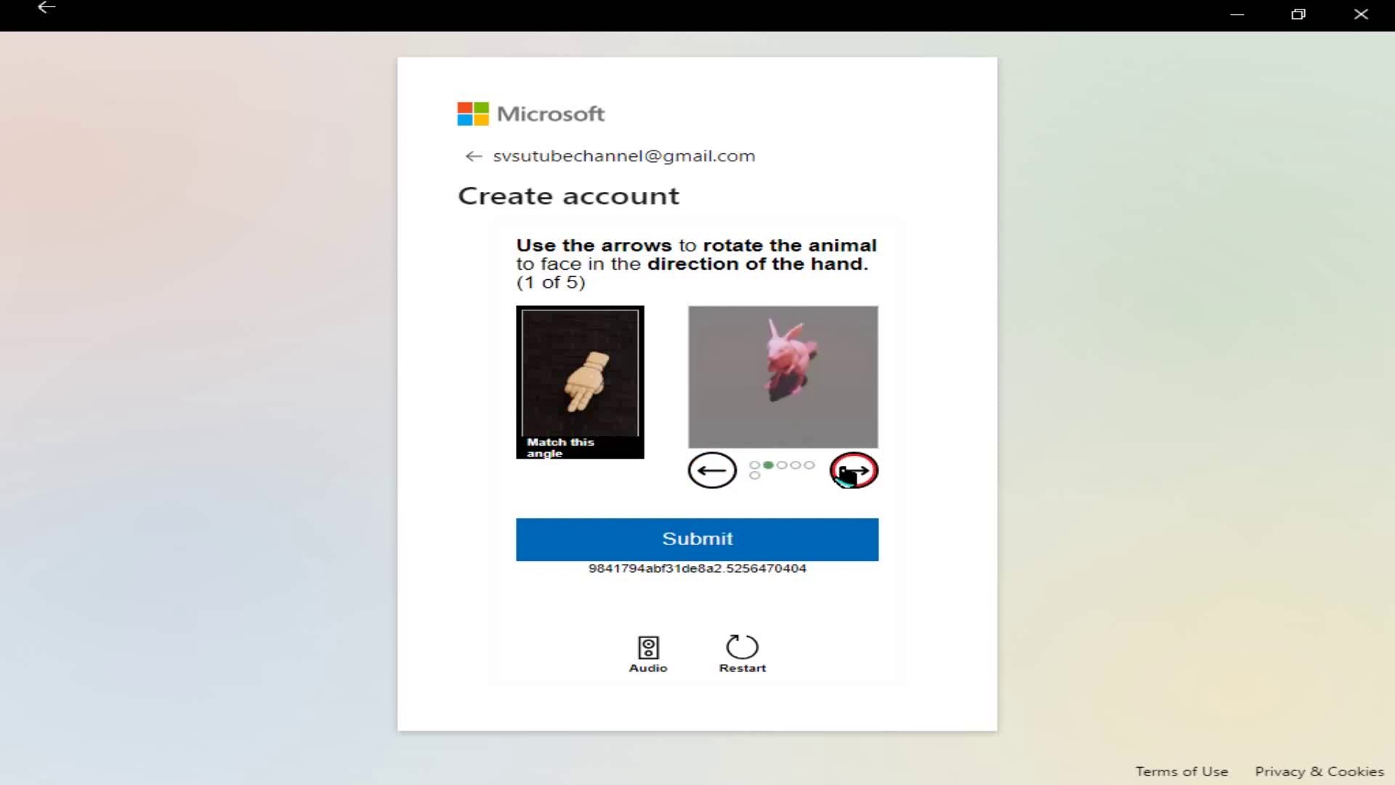
Submit the first puzzle answer to reach puzzle 2 of 5
left_click(739, 541)
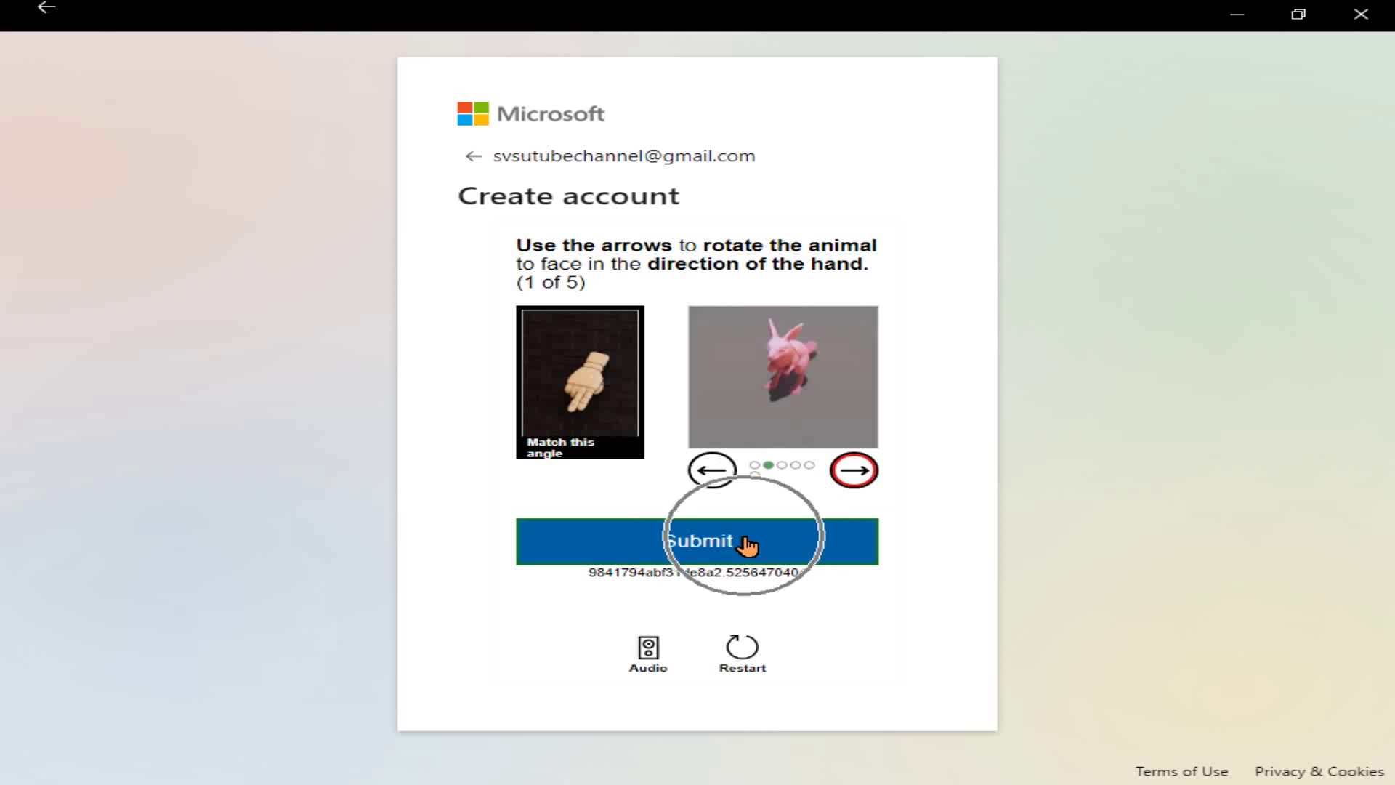
left_click(717, 542)
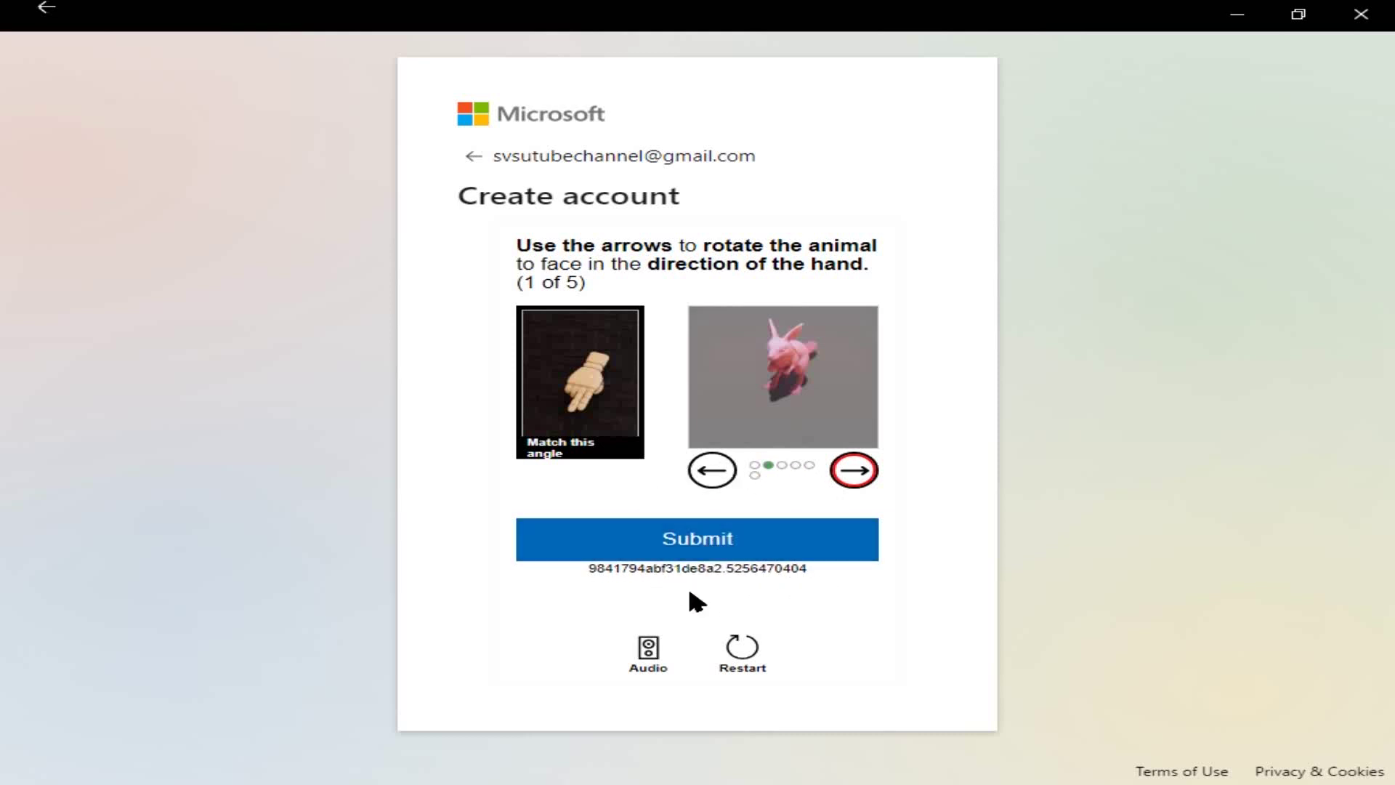
left_click(659, 656)
left_click(718, 548)
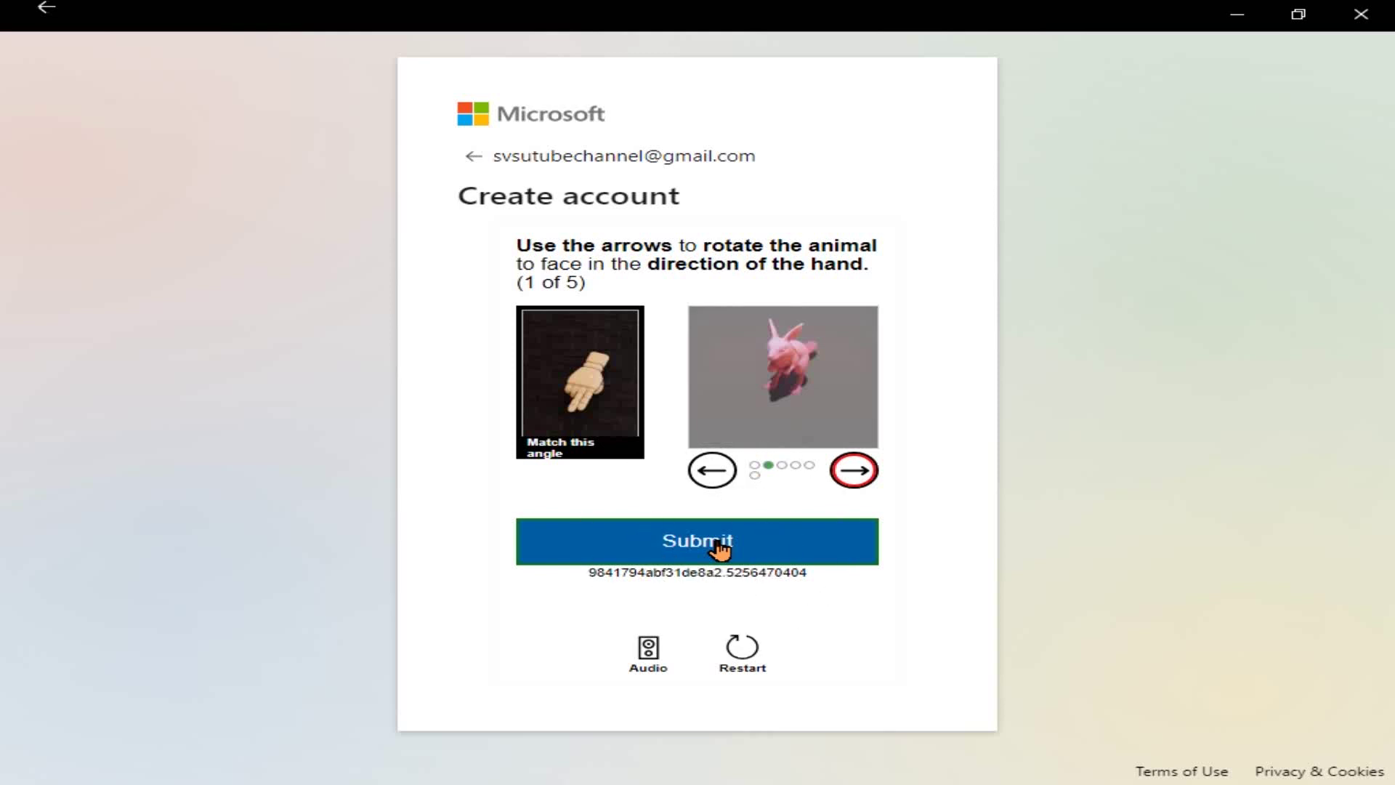
left_click(719, 549)
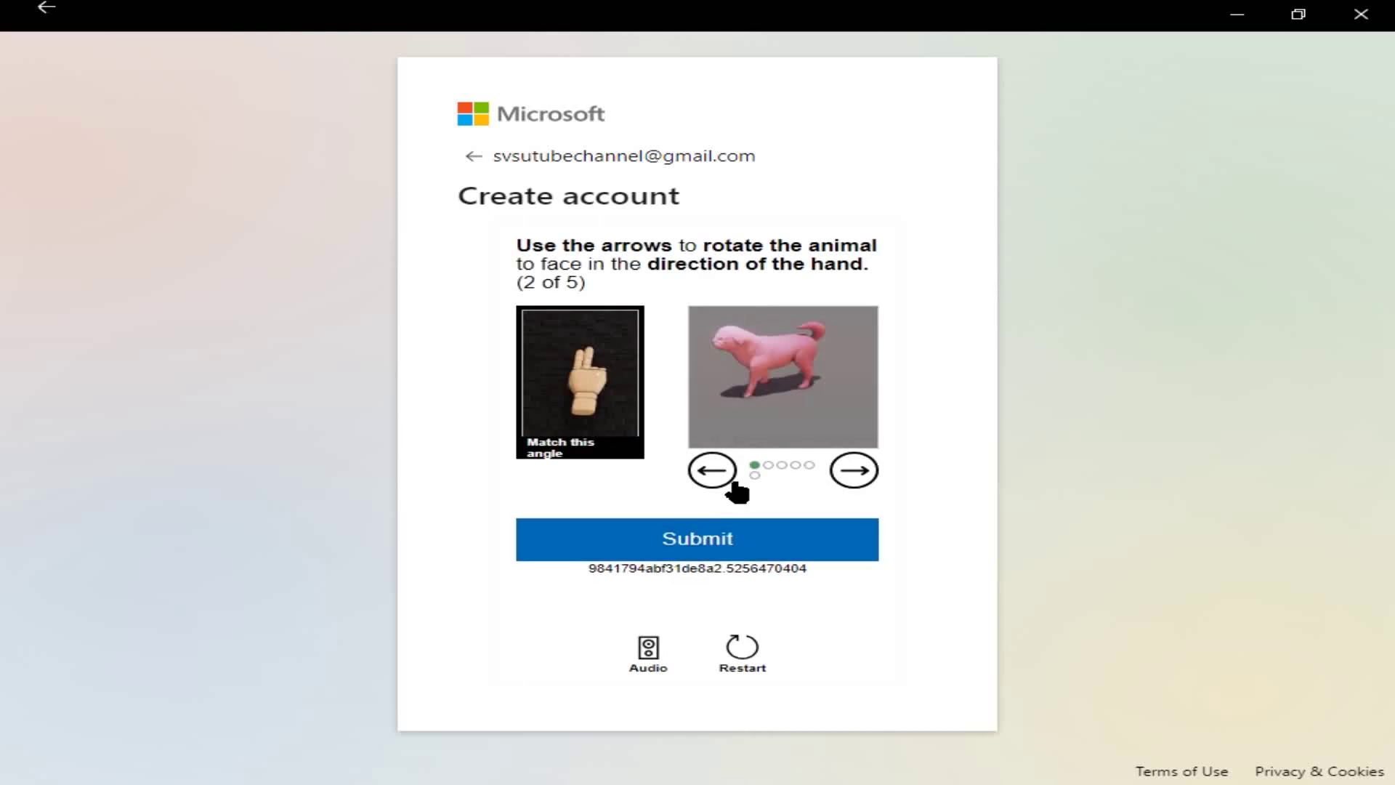
Rotate the dog to match the hand and submit the second puzzle
left_click(853, 476)
left_click(852, 476)
left_click(852, 476)
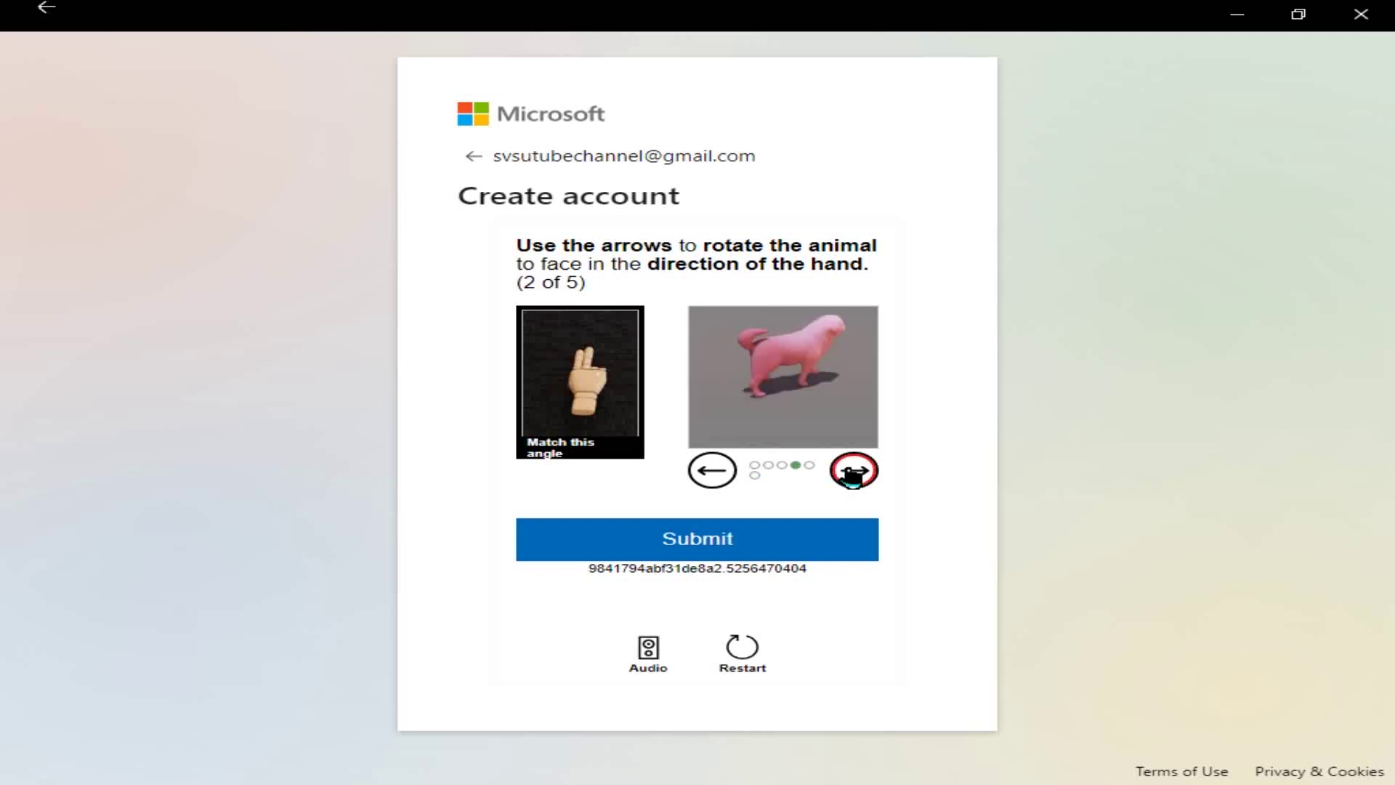
left_click(853, 476)
left_click(749, 541)
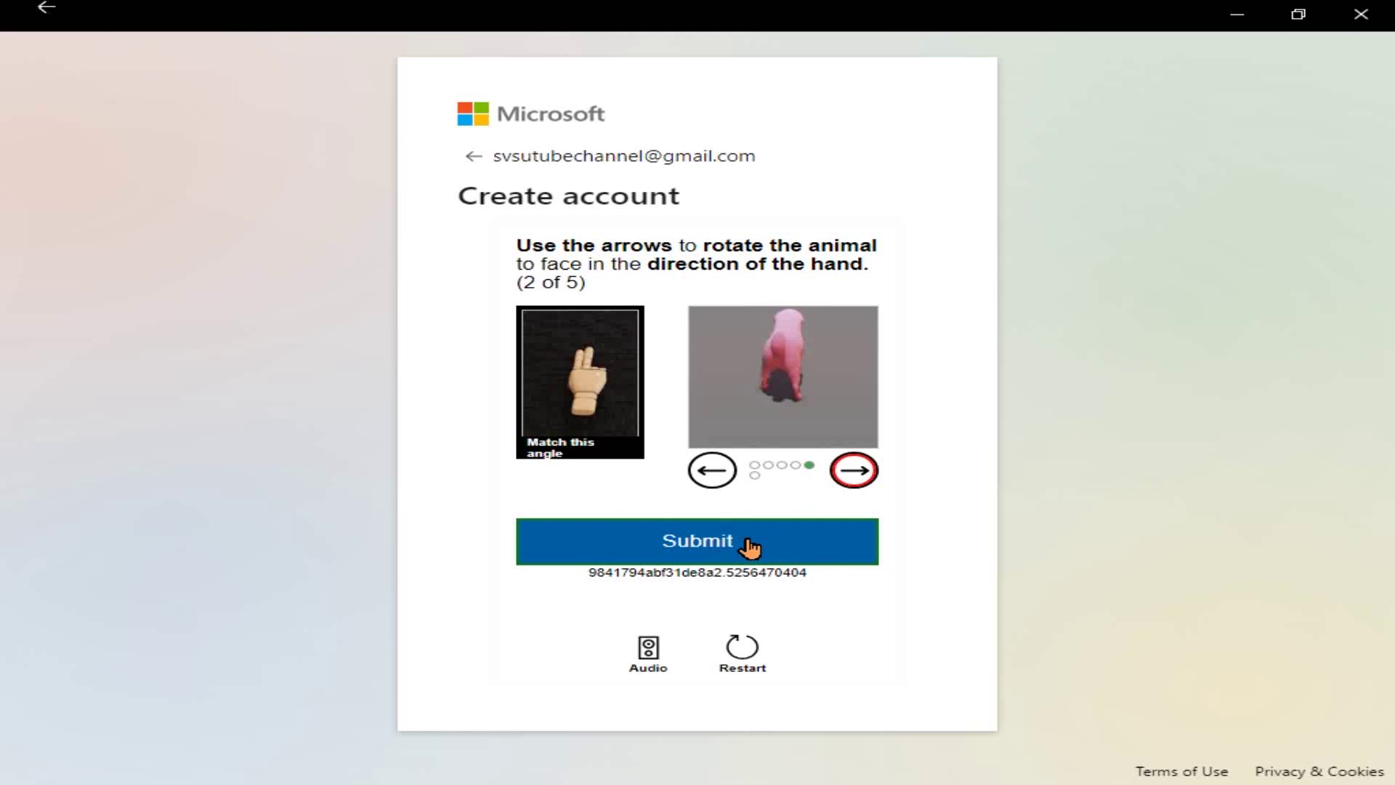
left_click(736, 547)
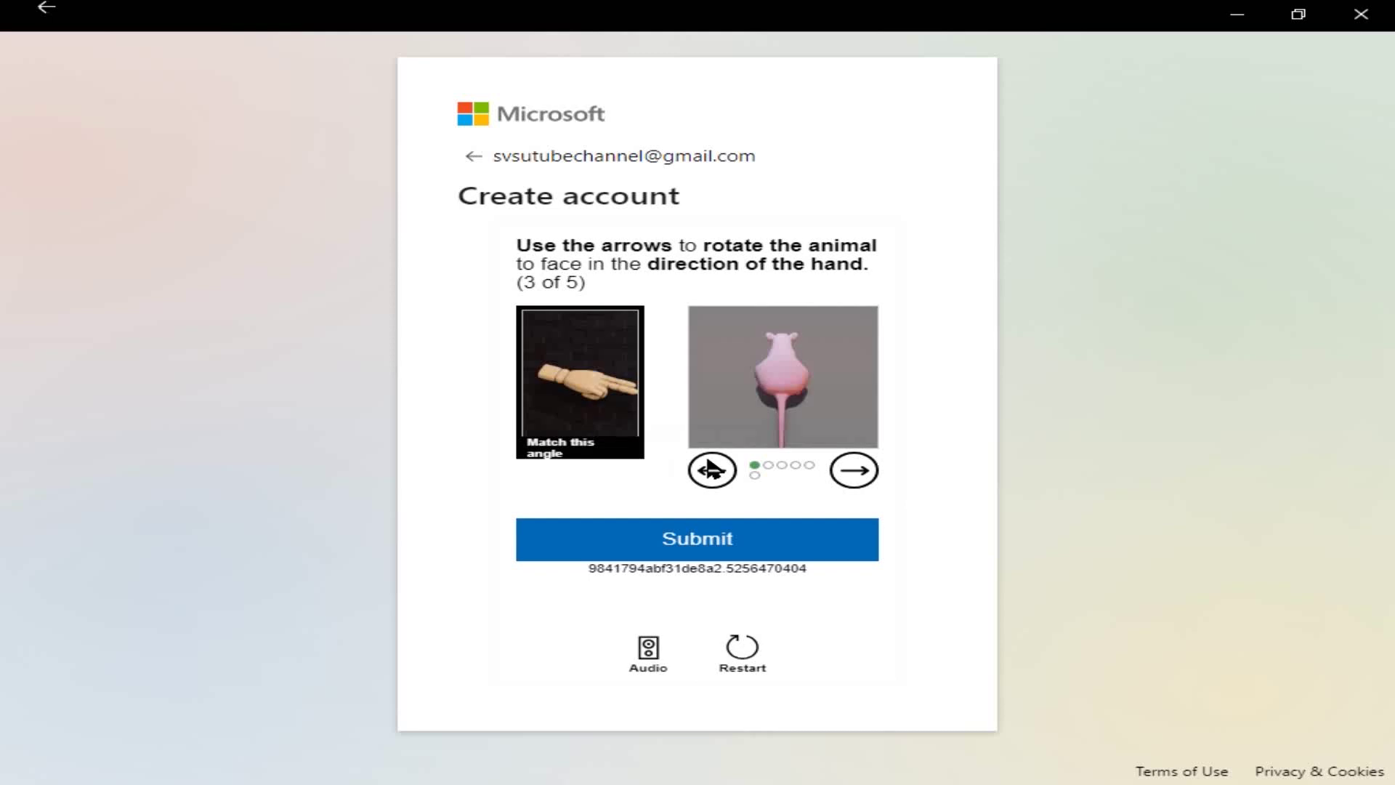
Rotate the animal to face right and submit the third puzzle
left_click(864, 478)
left_click(866, 480)
left_click(866, 480)
left_click(866, 479)
left_click(867, 480)
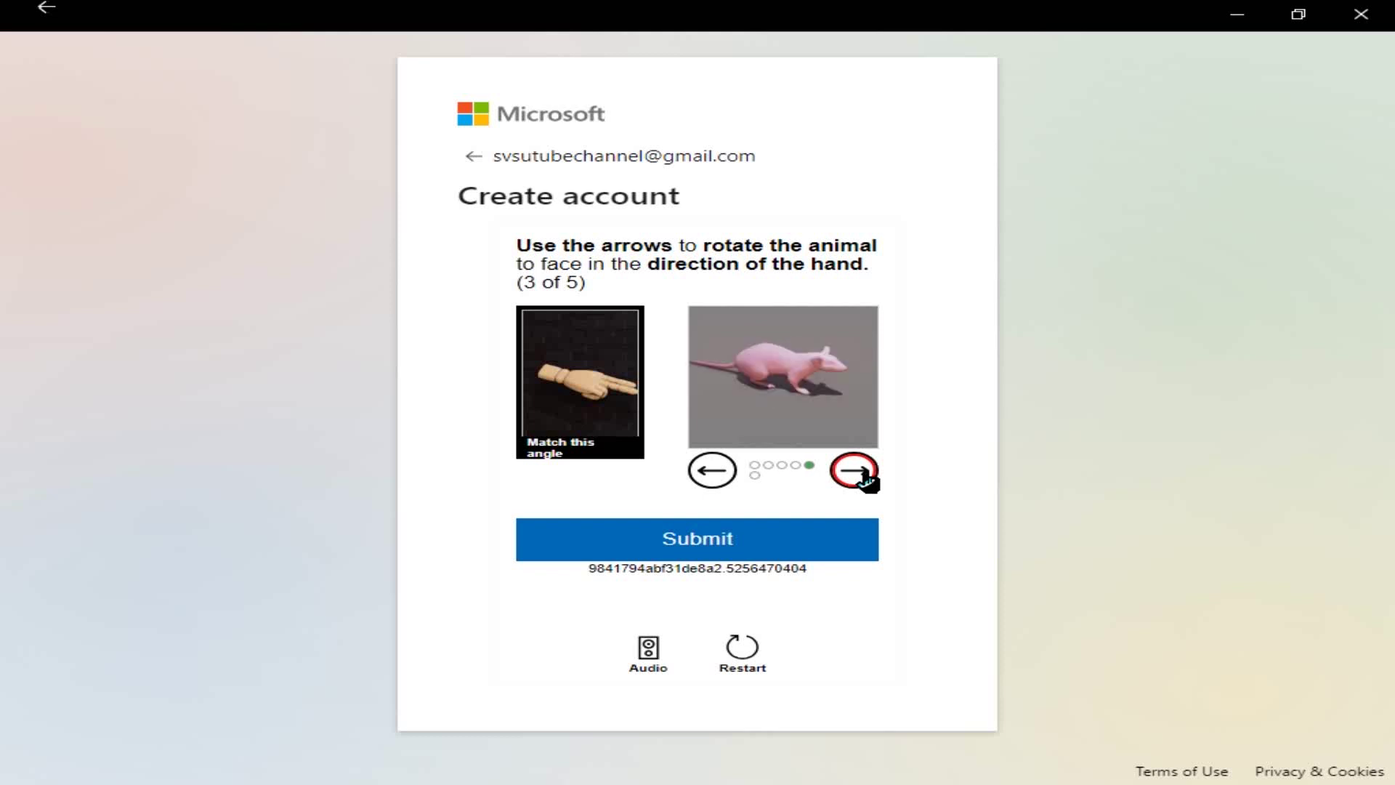
left_click(746, 538)
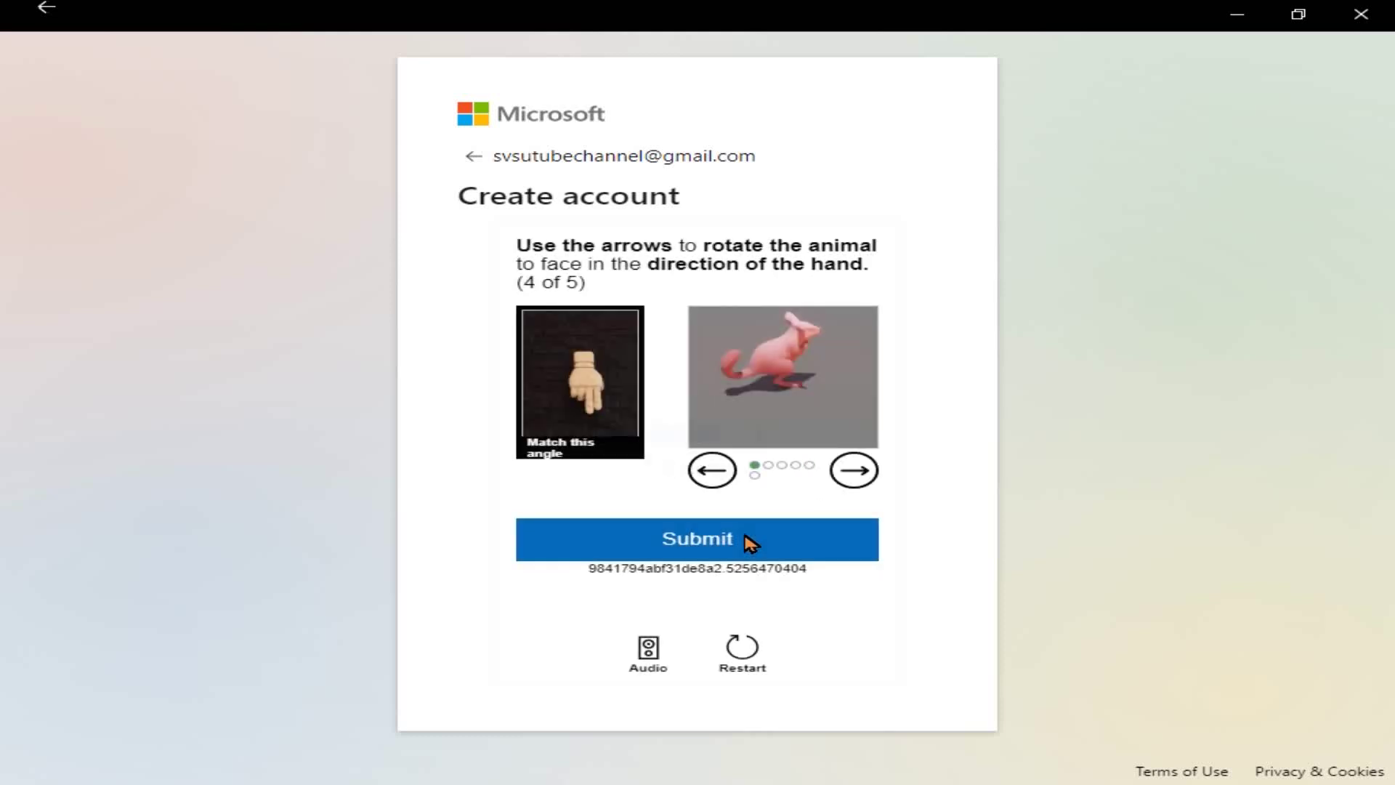
Rotate the animal to match the hand and submit the fourth puzzle
left_click(857, 476)
left_click(858, 476)
left_click(858, 476)
left_click(731, 544)
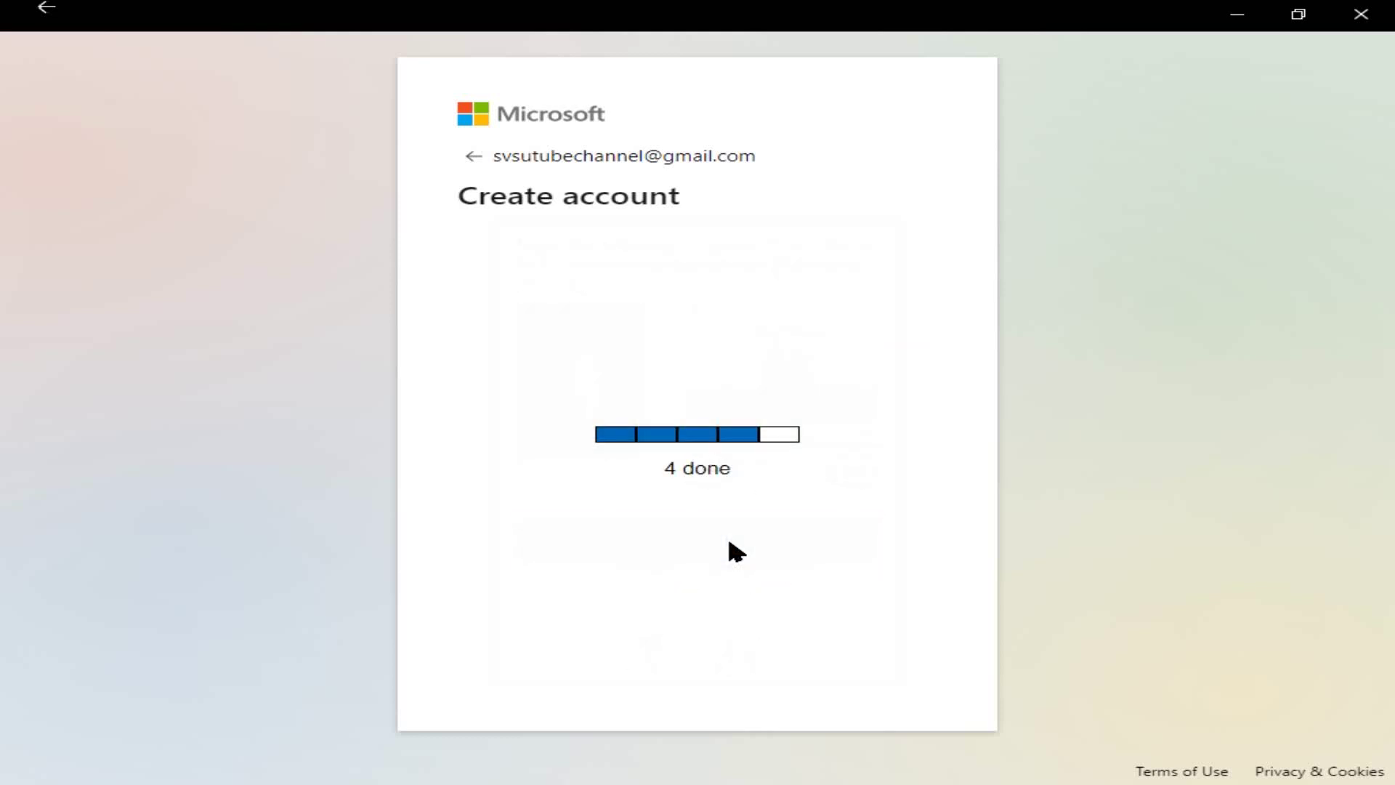
Rotate the last animal to match the hand and submit the final puzzle
left_click(729, 547)
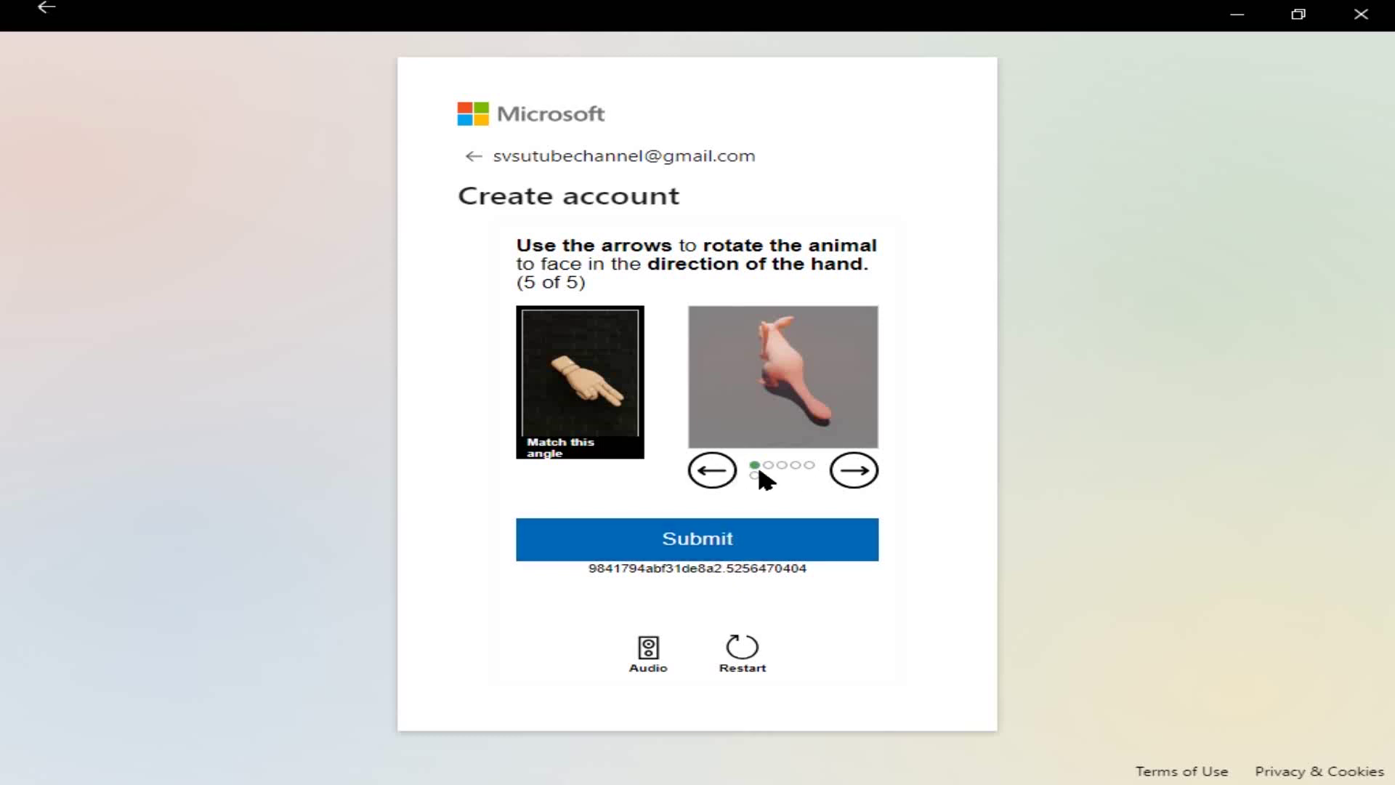
left_click(849, 482)
left_click(849, 481)
left_click(849, 481)
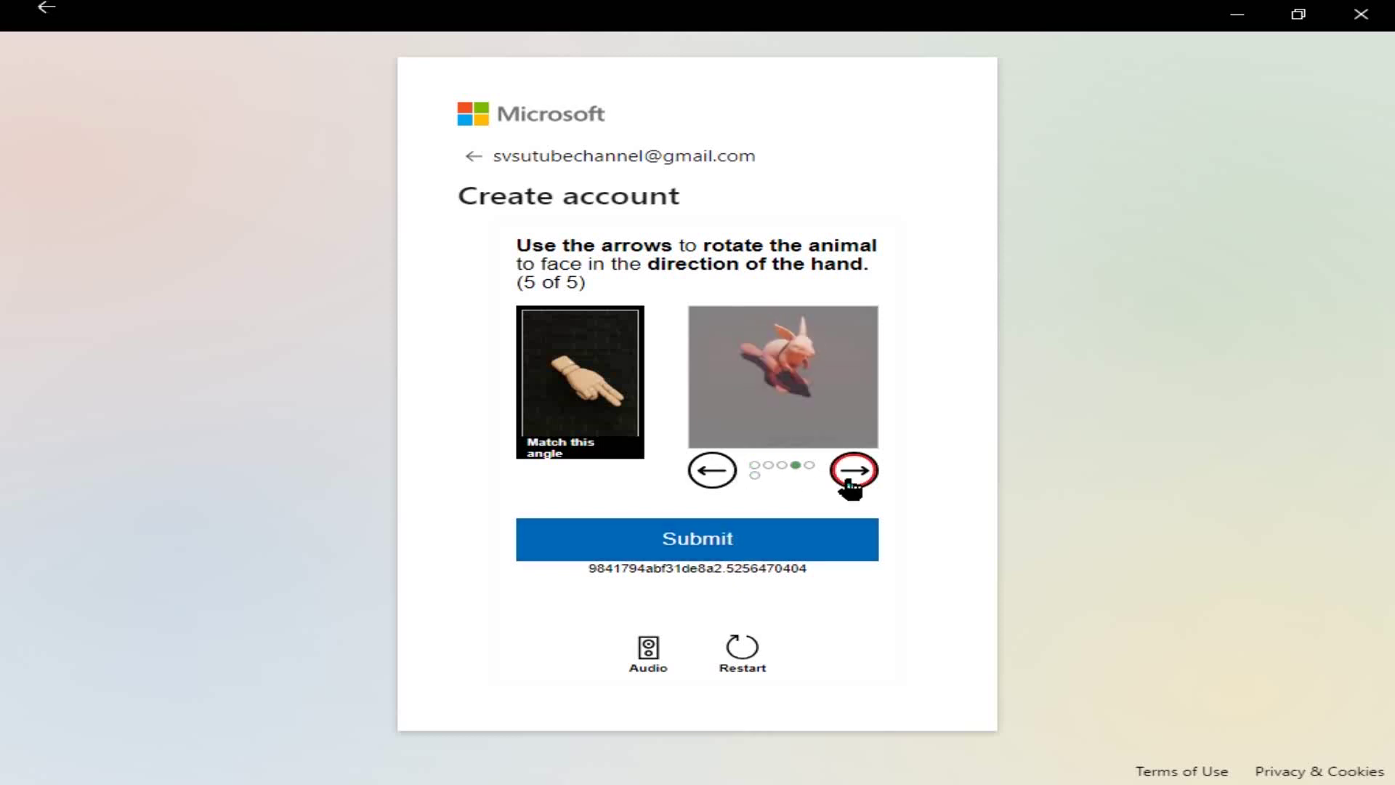
left_click(722, 549)
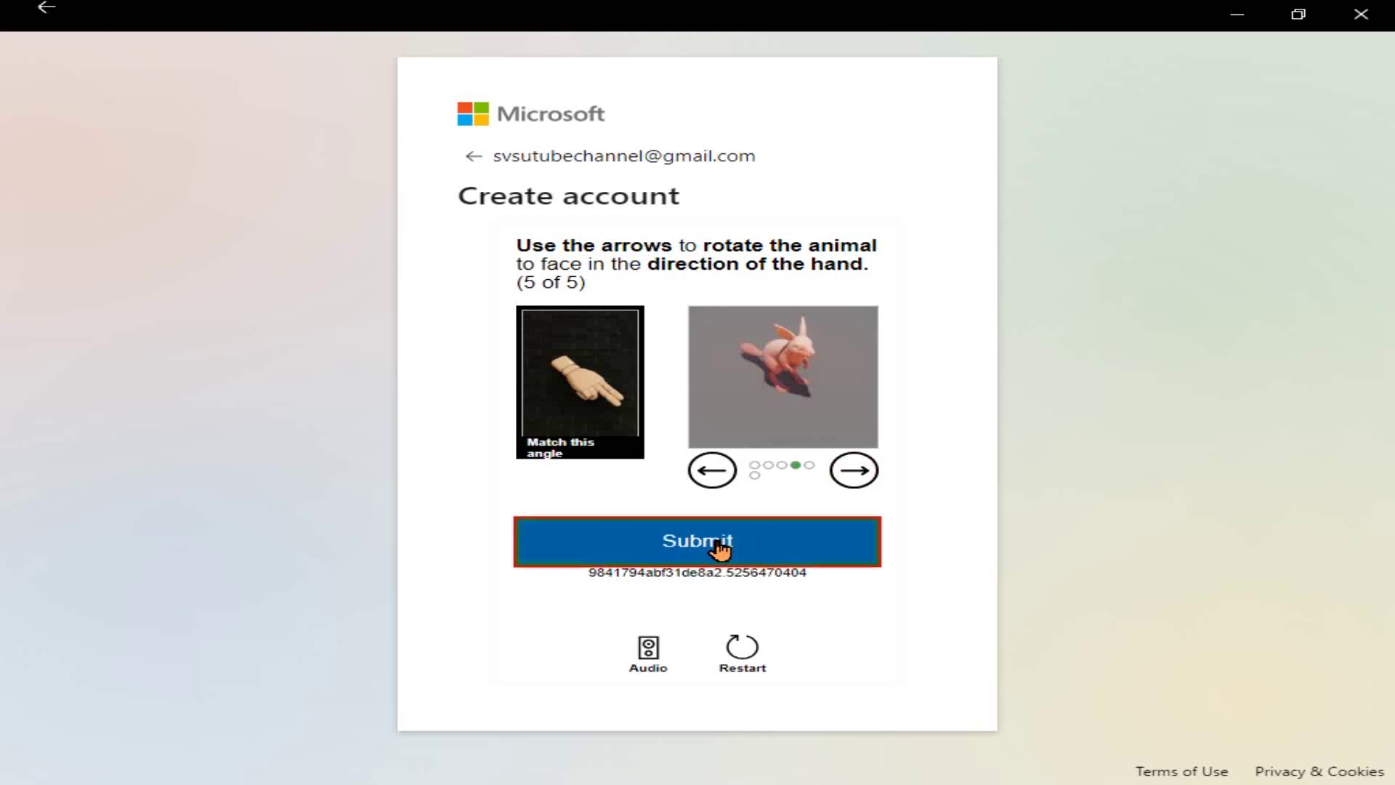
left_click(722, 548)
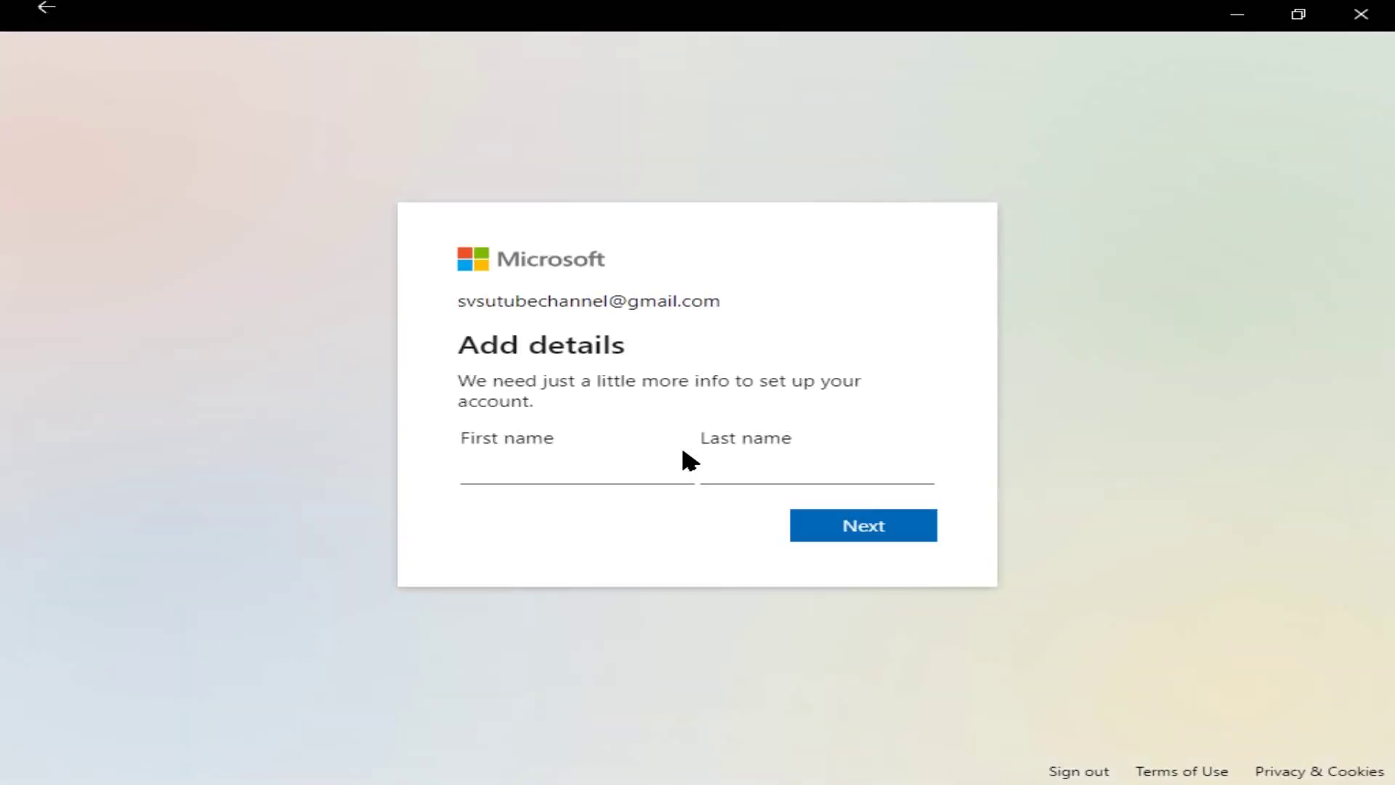
Enter the account holder's first and last name, fixing a typo, and proceed to the password step
left_click(509, 476)
type("Svs")
key("BackSpace")
type("s")
left_click(751, 468)
type("utubechannel")
left_click(878, 522)
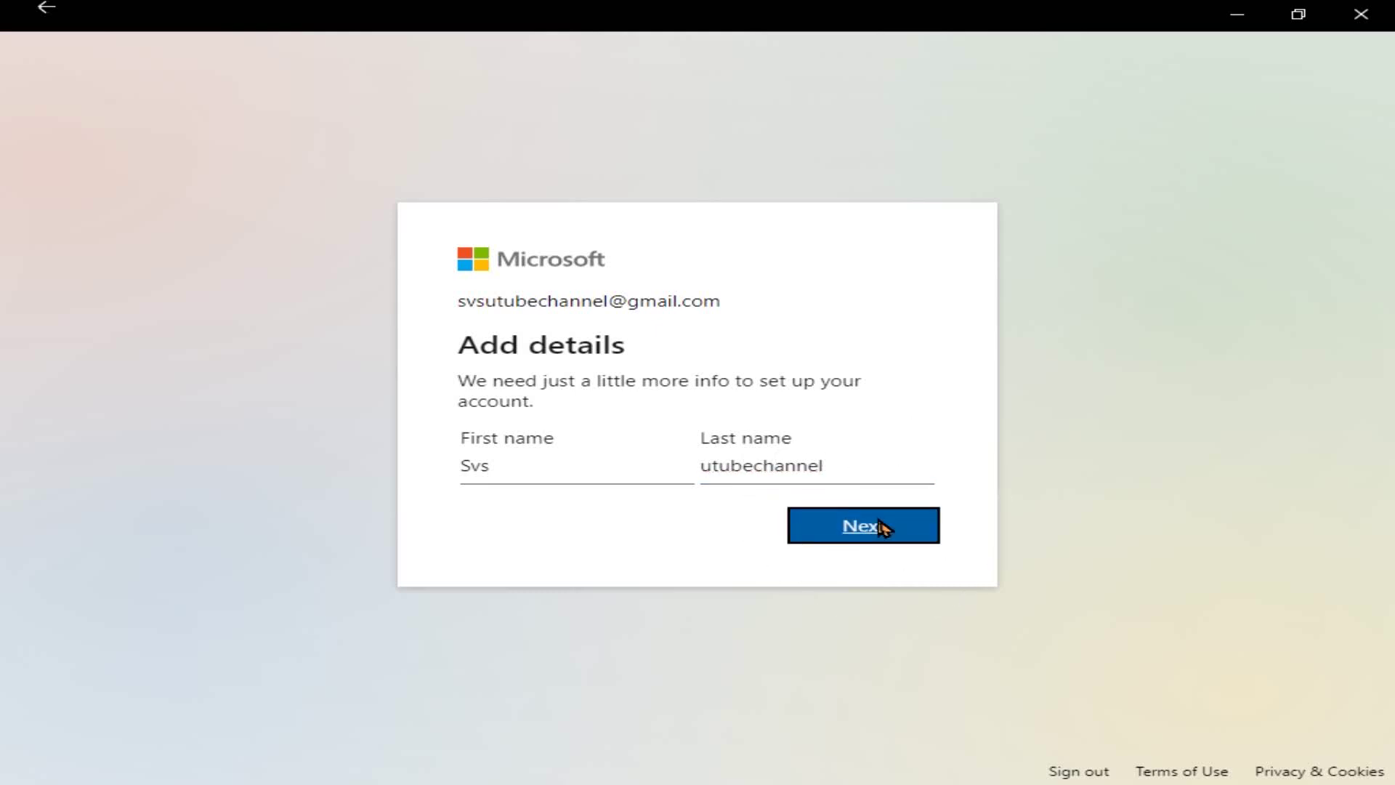
left_click(879, 525)
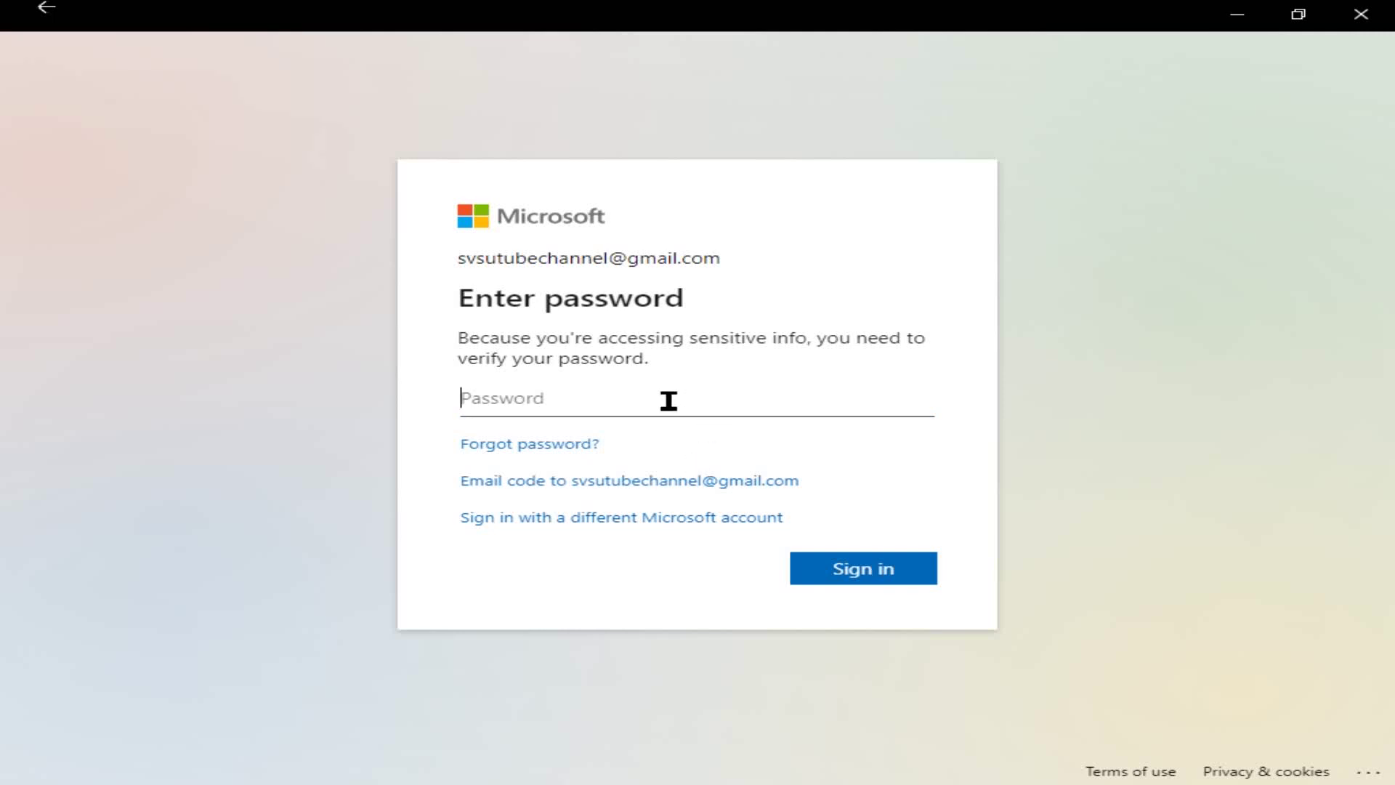
Sign in with the account password and stay signed in without asking again
type("************")
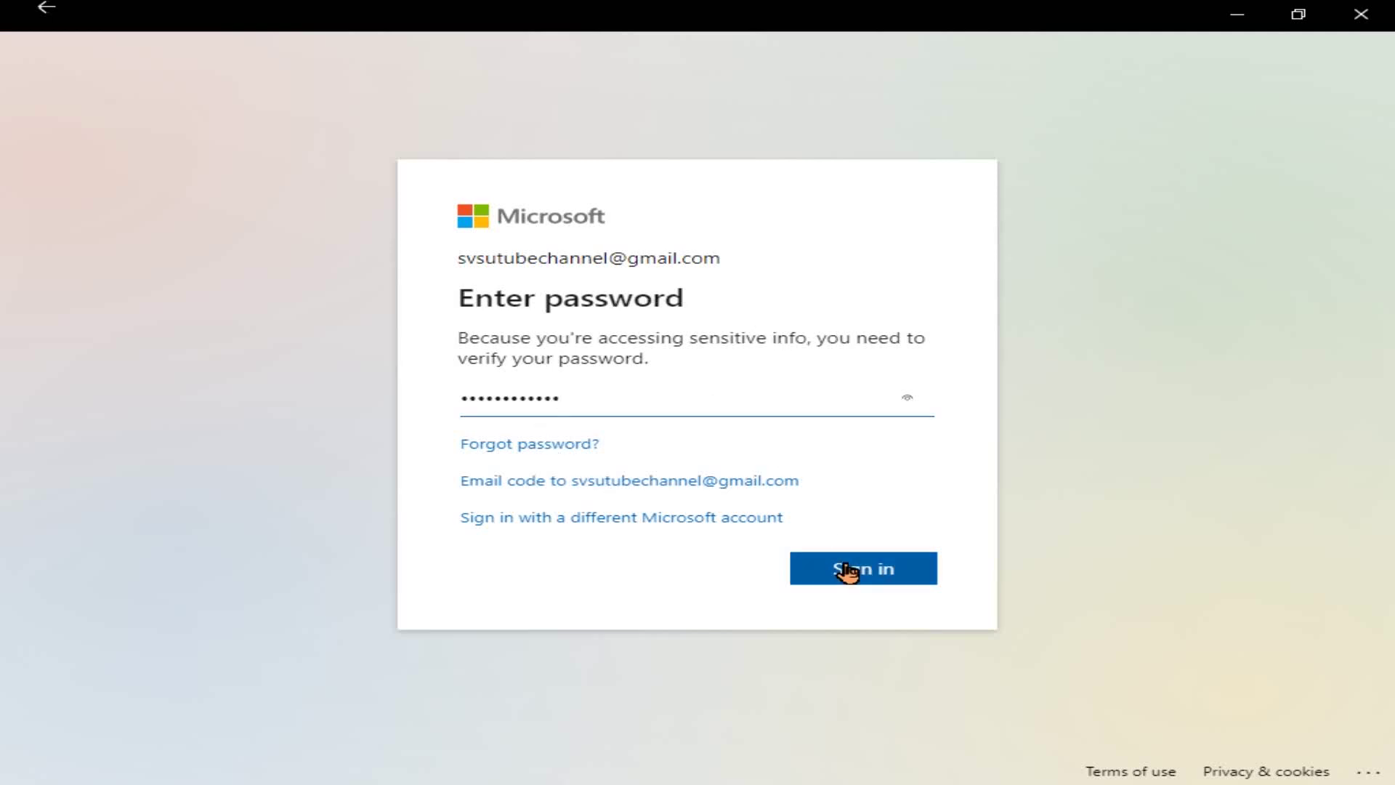
left_click(546, 446)
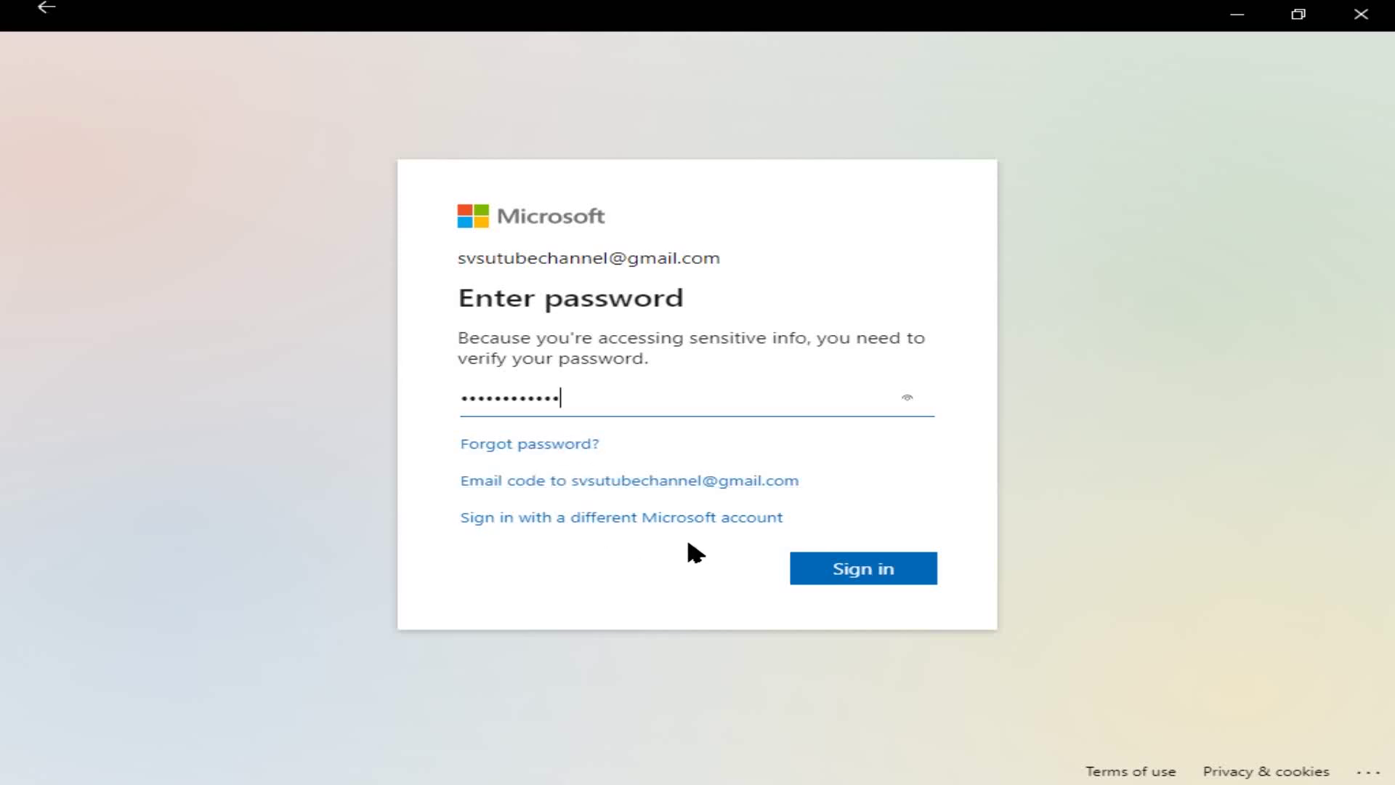
left_click(863, 572)
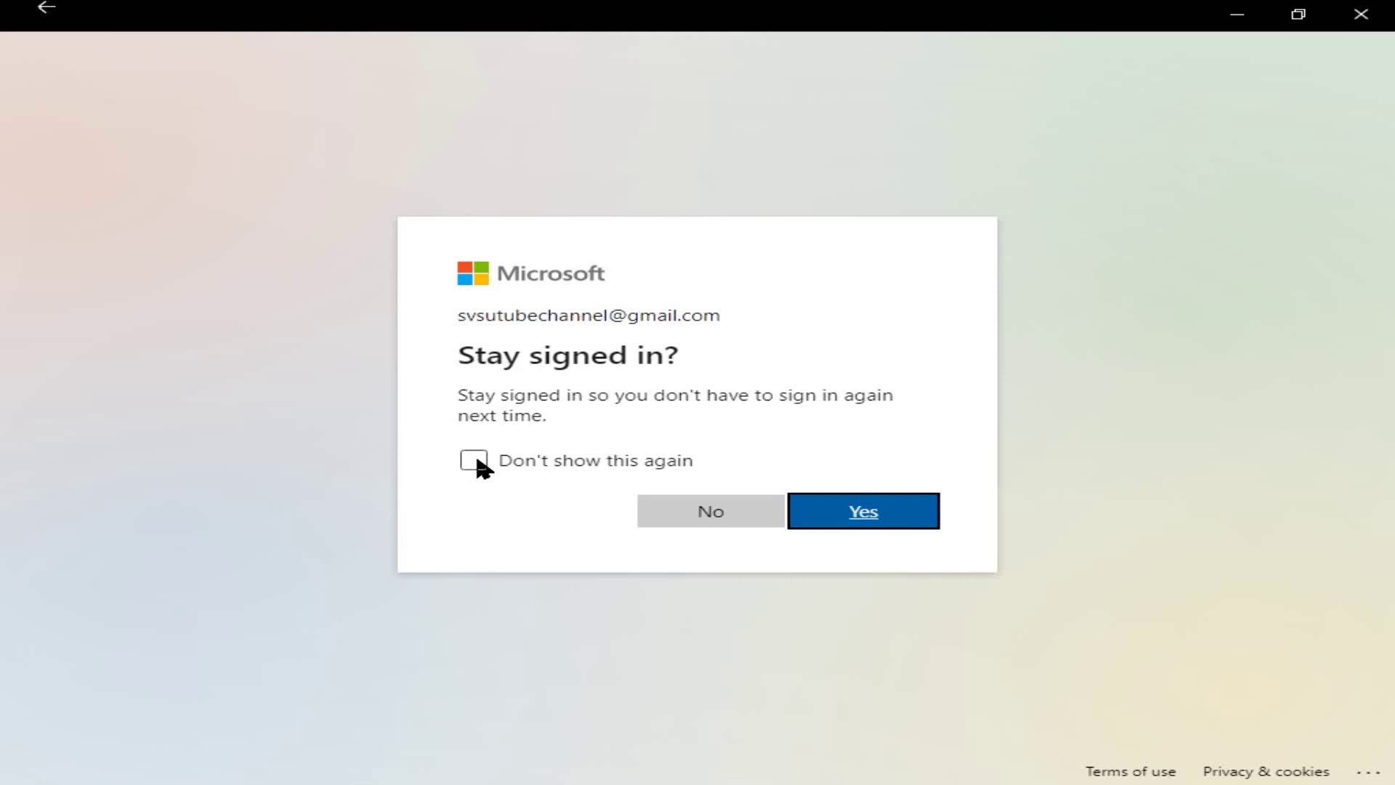
left_click(476, 460)
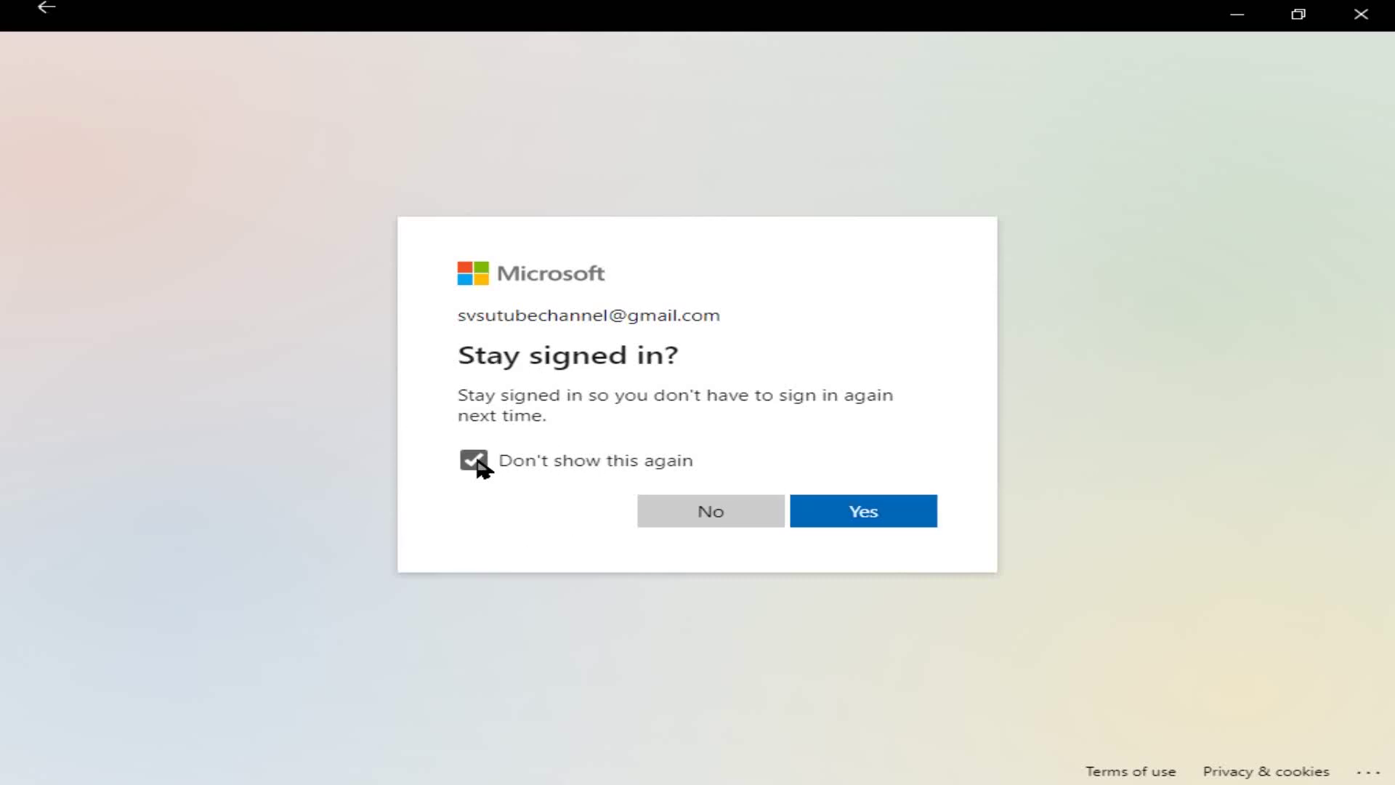
left_click(870, 512)
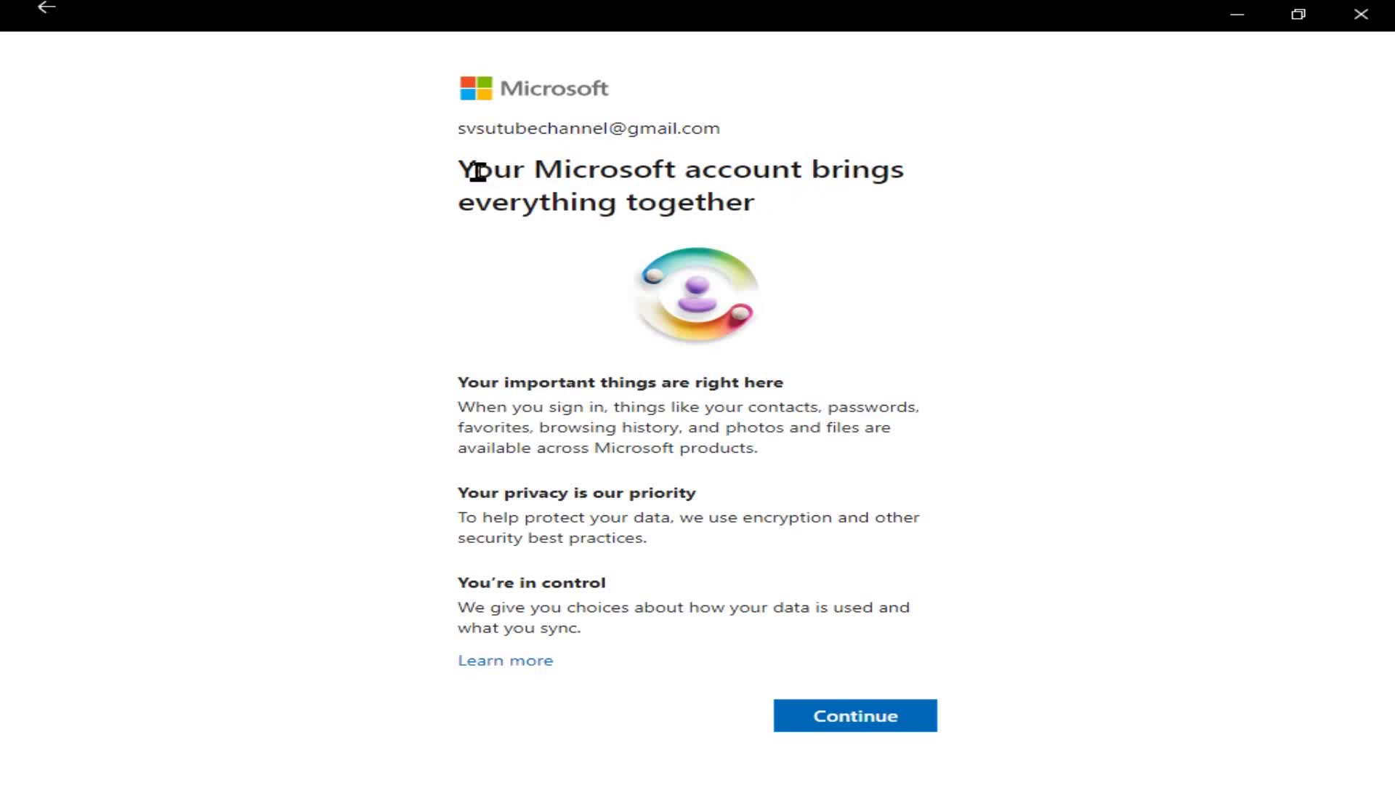
Review the account overview's headings, then continue past the overview page
left_click_drag(460, 171, 779, 228)
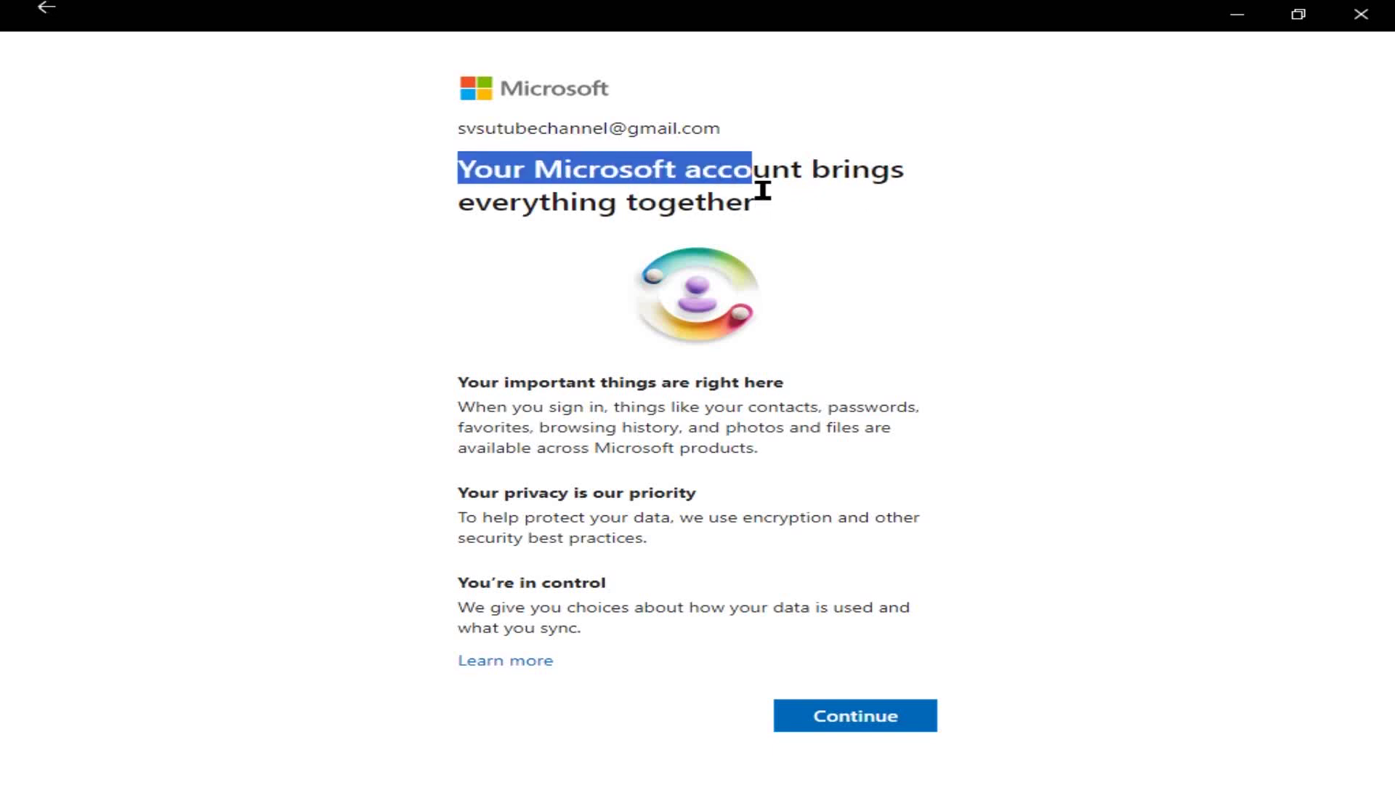
left_click(850, 341)
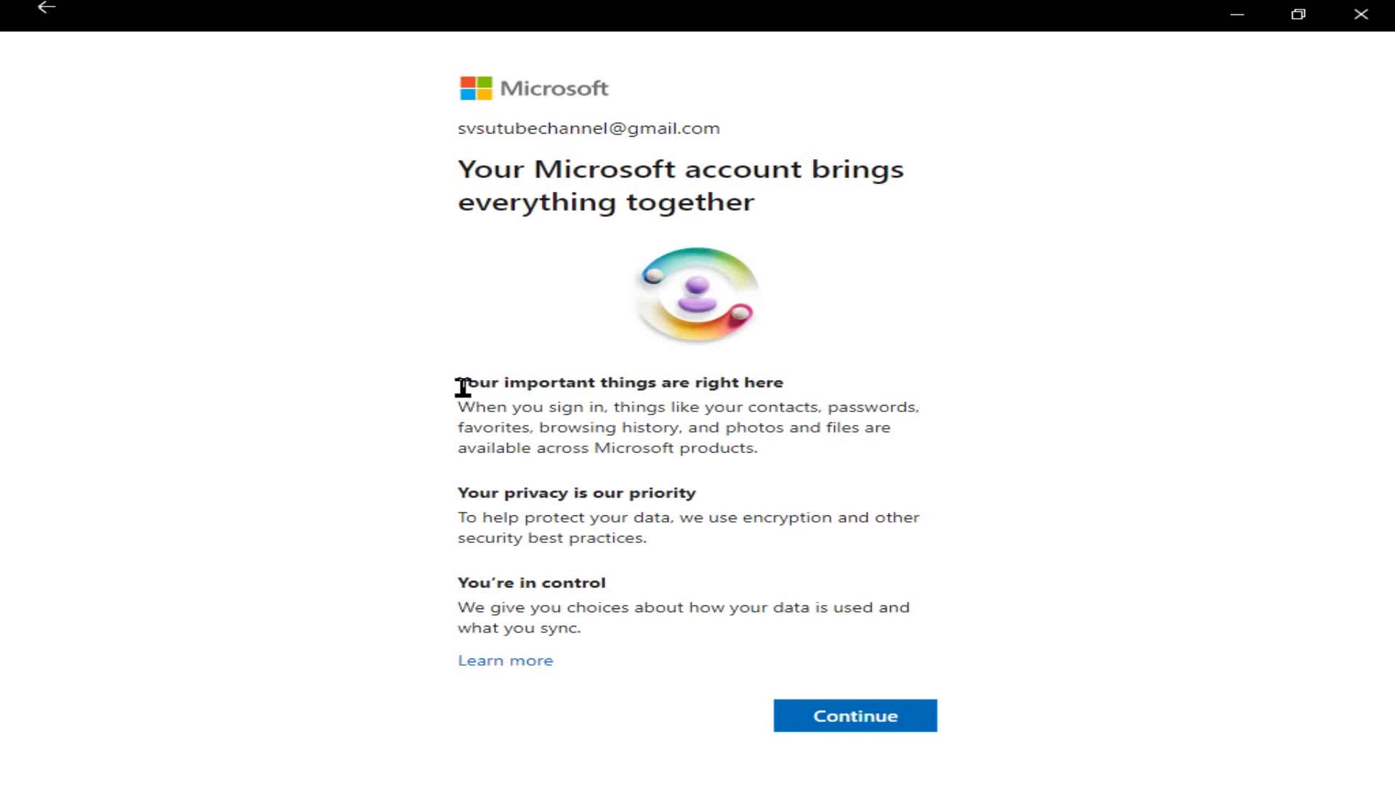
left_click_drag(463, 385, 809, 384)
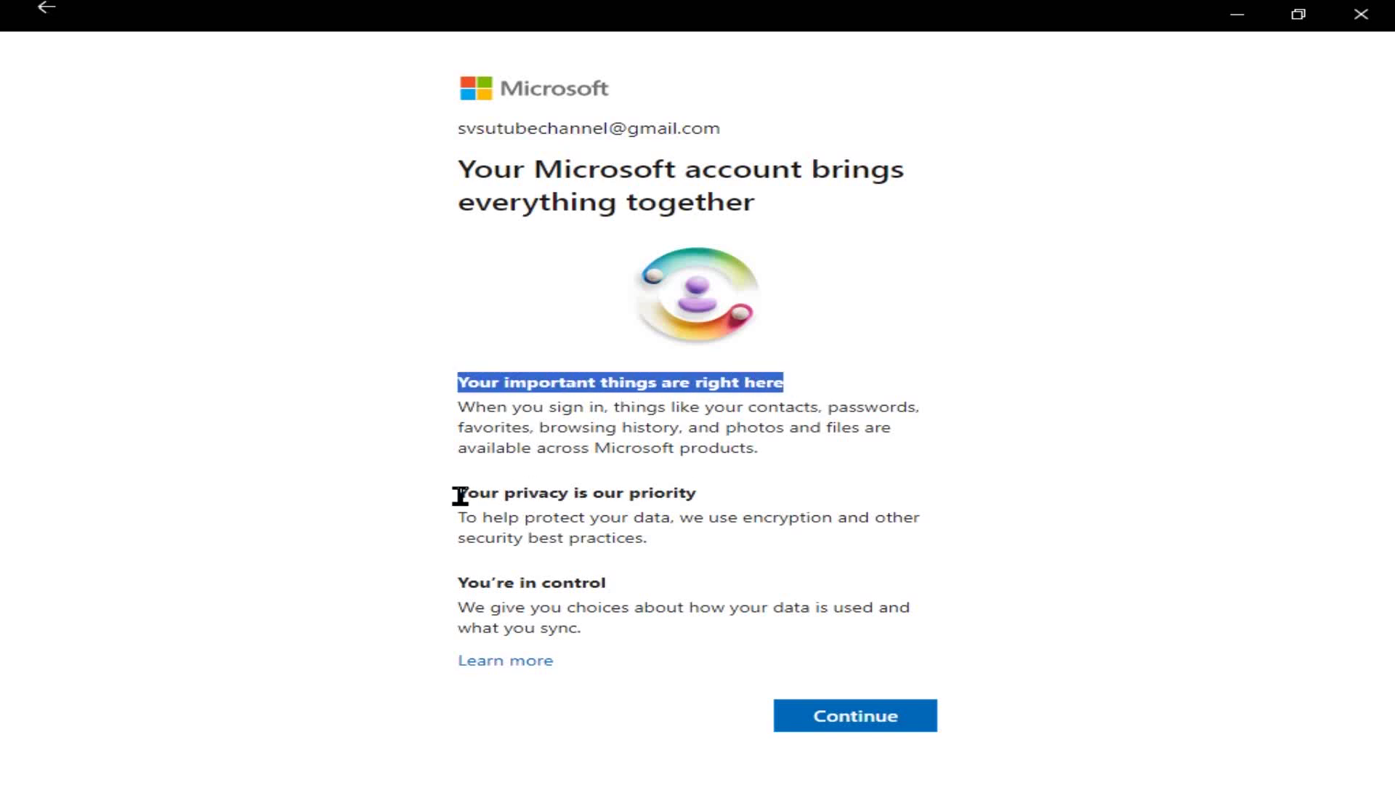
left_click_drag(460, 496, 702, 495)
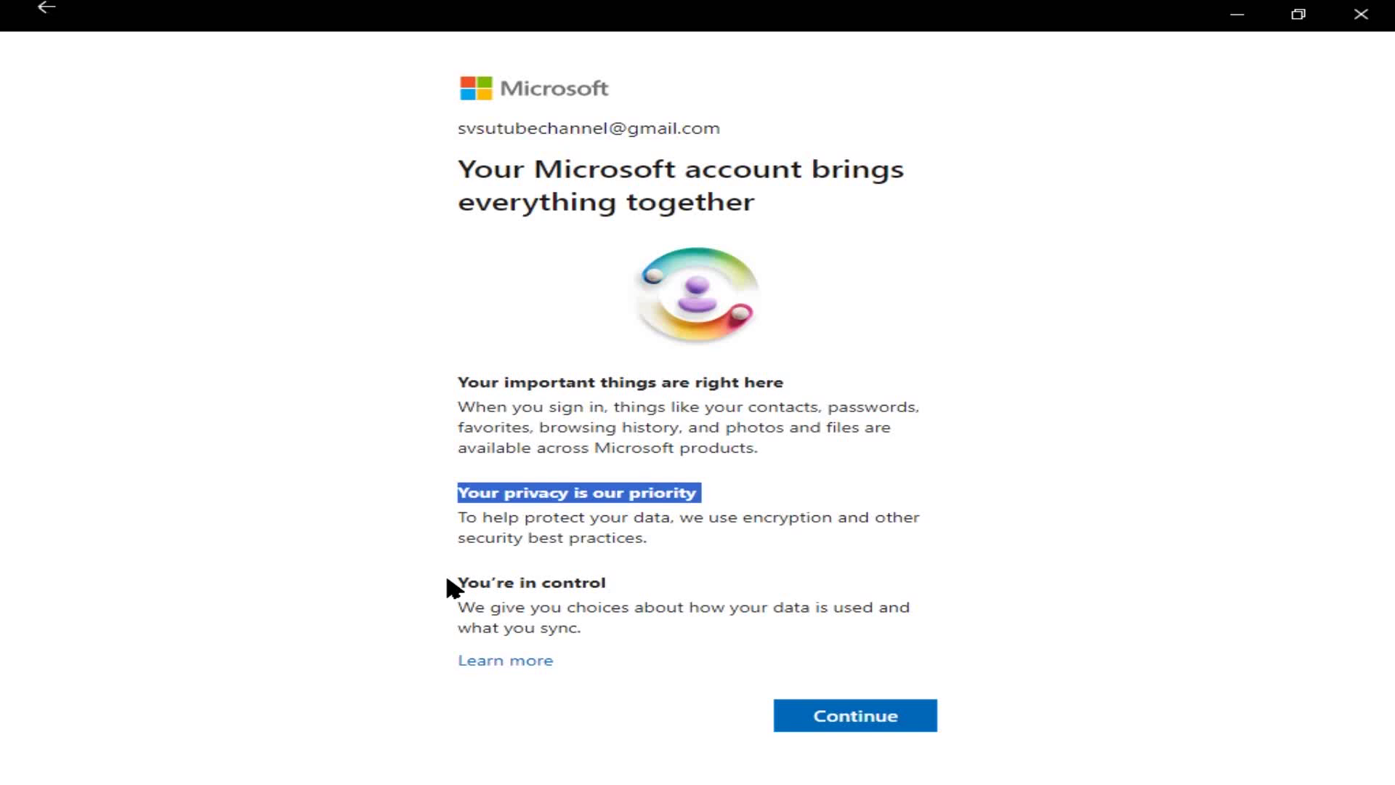
left_click_drag(457, 582, 659, 587)
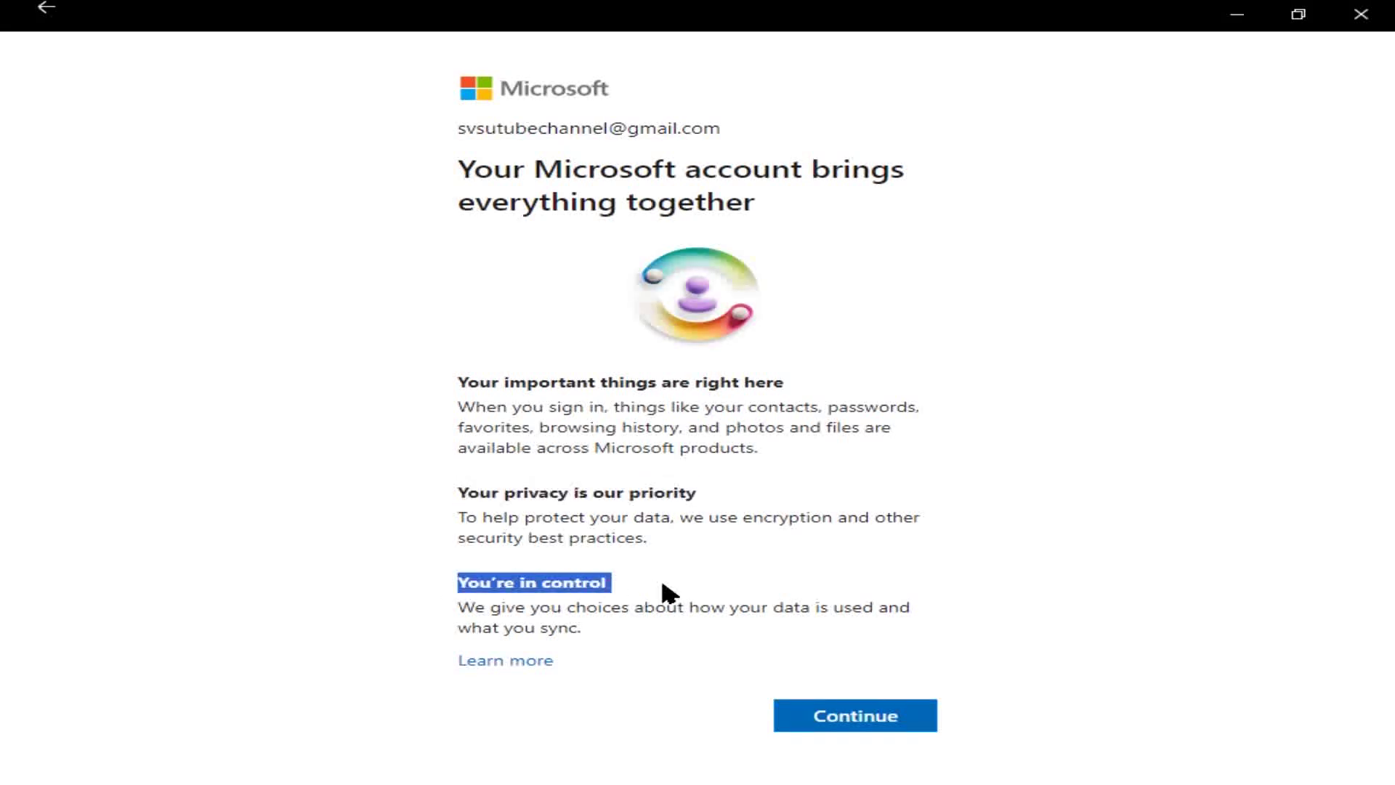
left_click(861, 721)
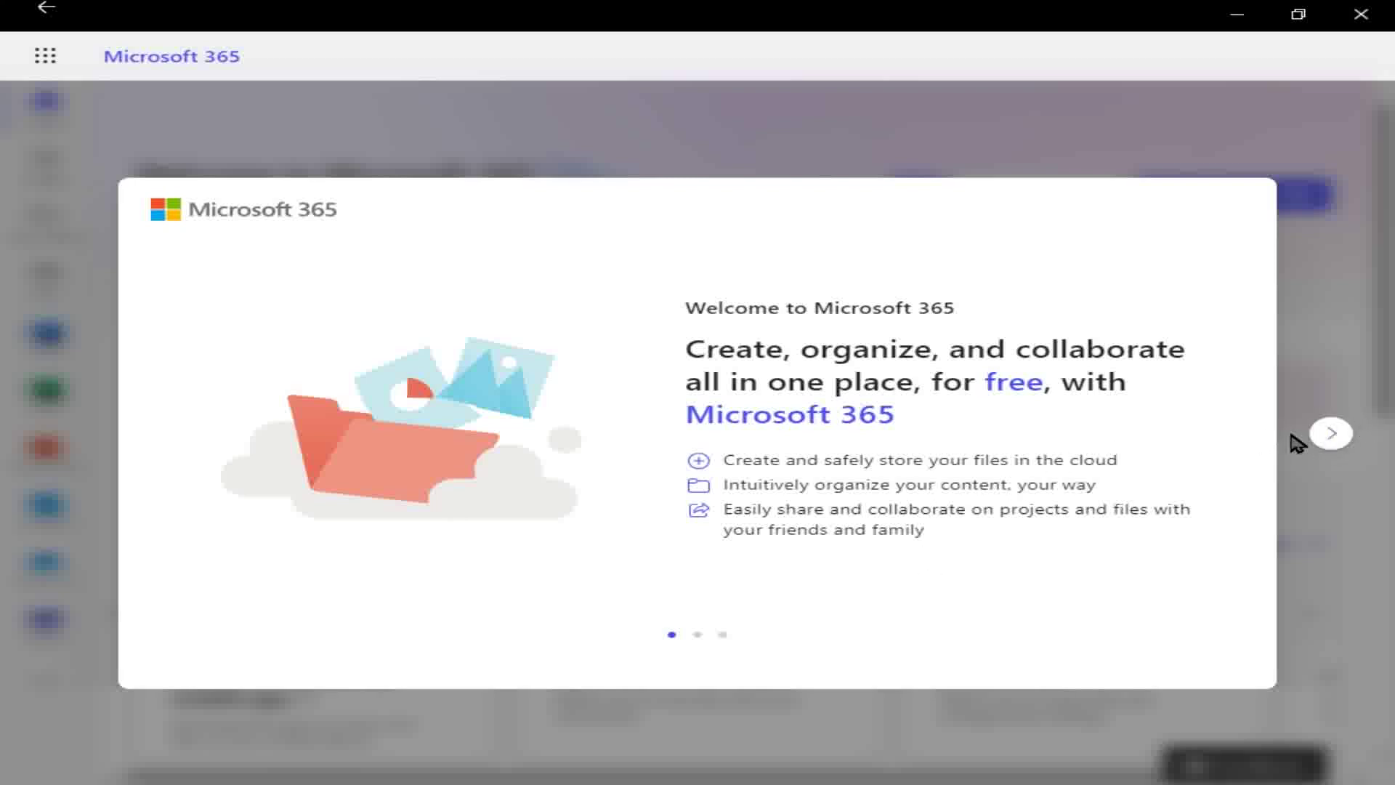
Finish the welcome slides and dismiss the Create with Microsoft 365 tour
left_click(1331, 435)
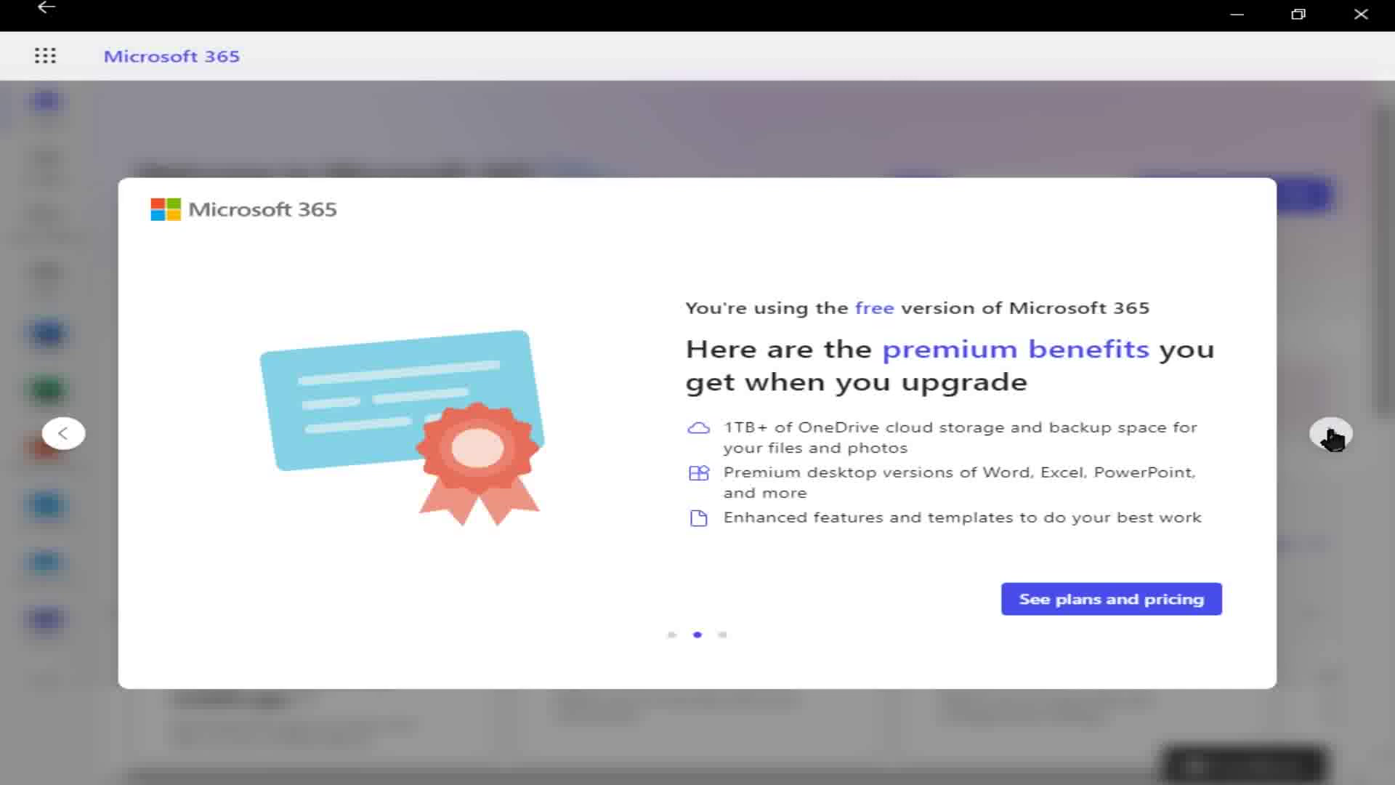
left_click(1331, 435)
left_click(1332, 435)
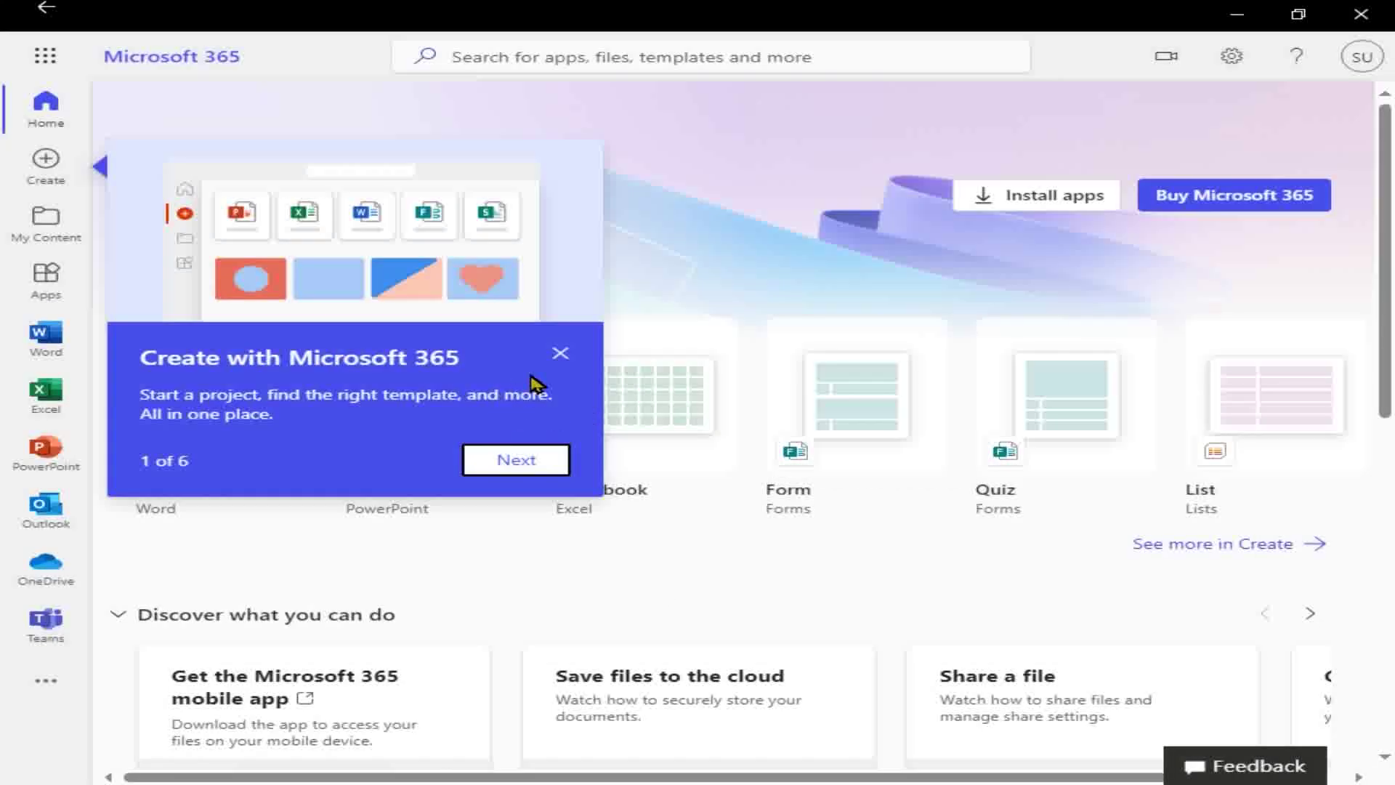
left_click(560, 355)
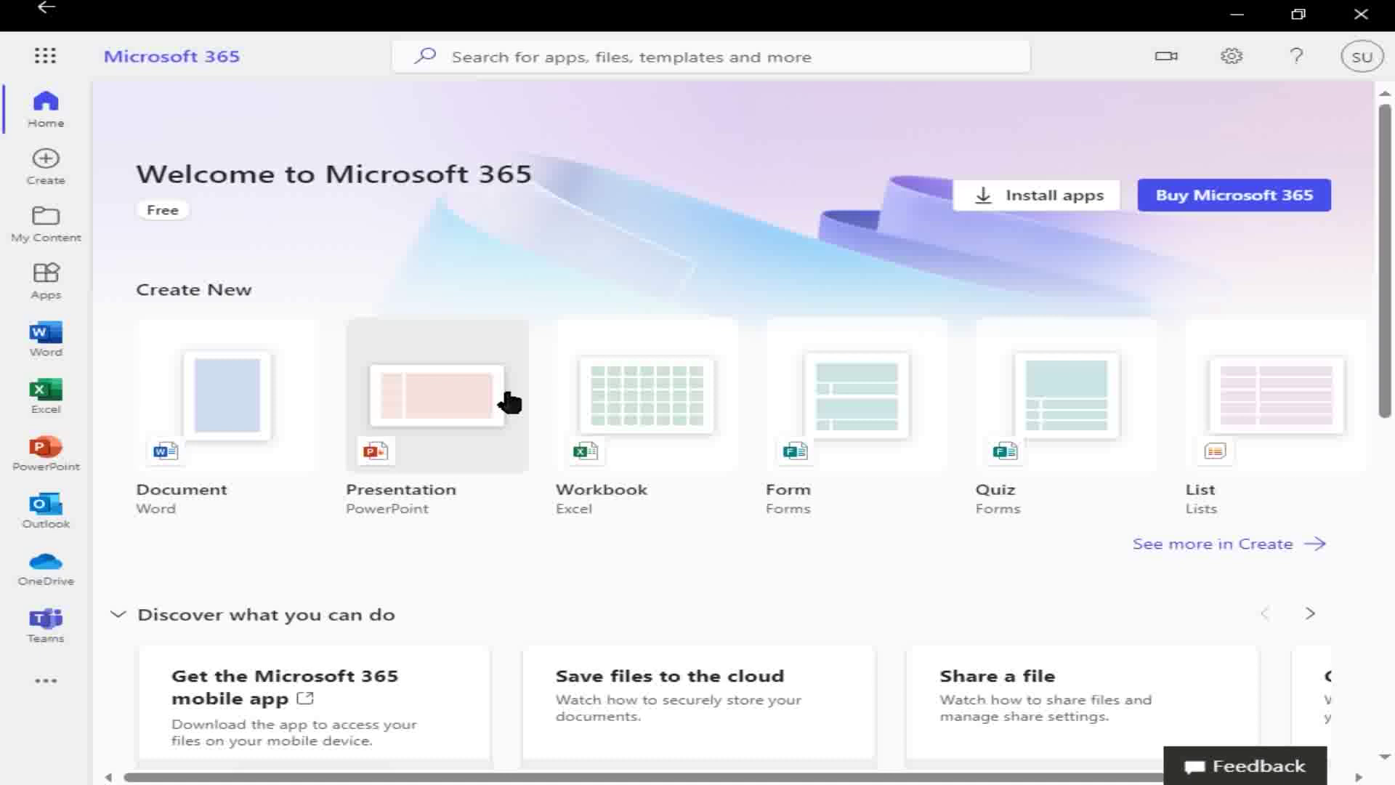
Look over the Create New cards and start a new blank Word document
left_click(712, 399)
left_click(227, 439)
left_click(439, 445)
left_click(621, 437)
left_click(893, 430)
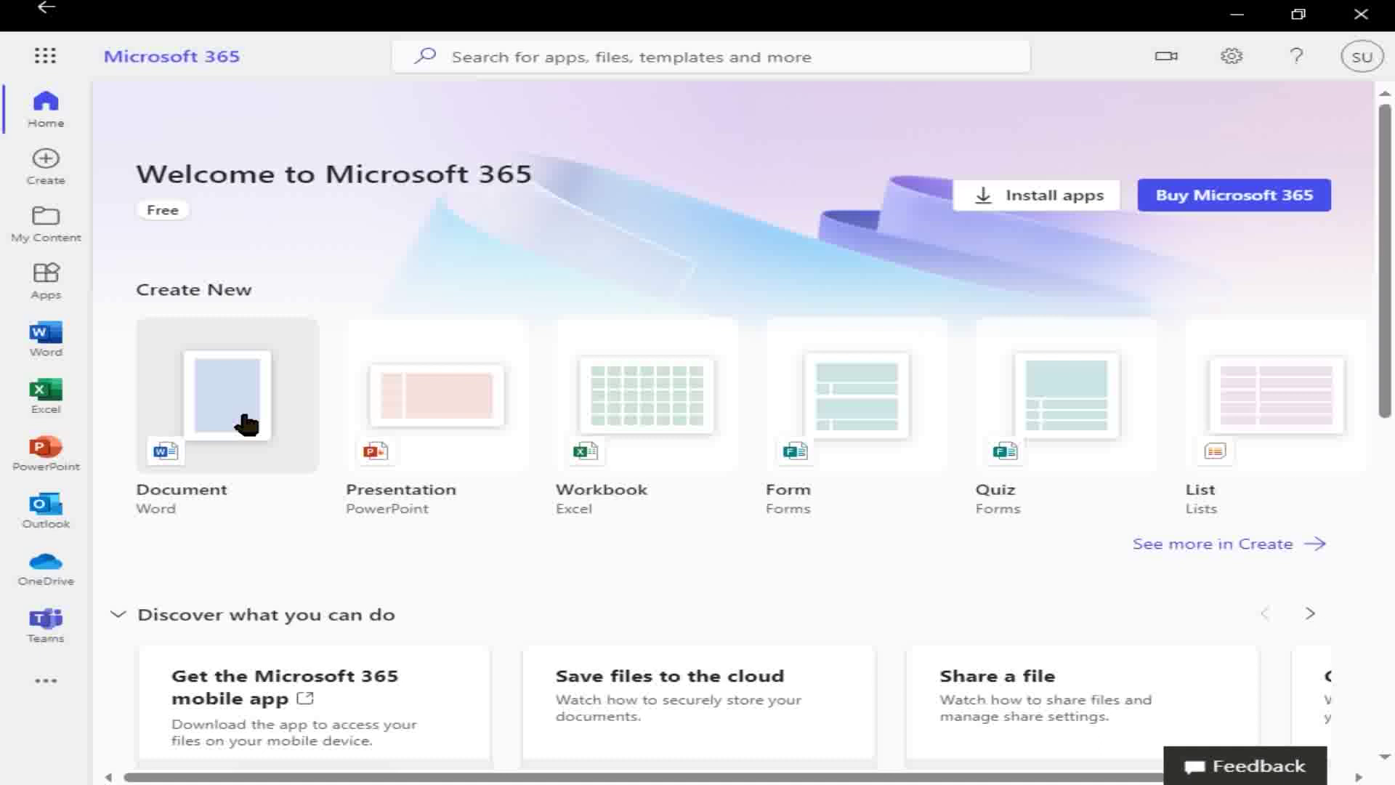
left_click(245, 420)
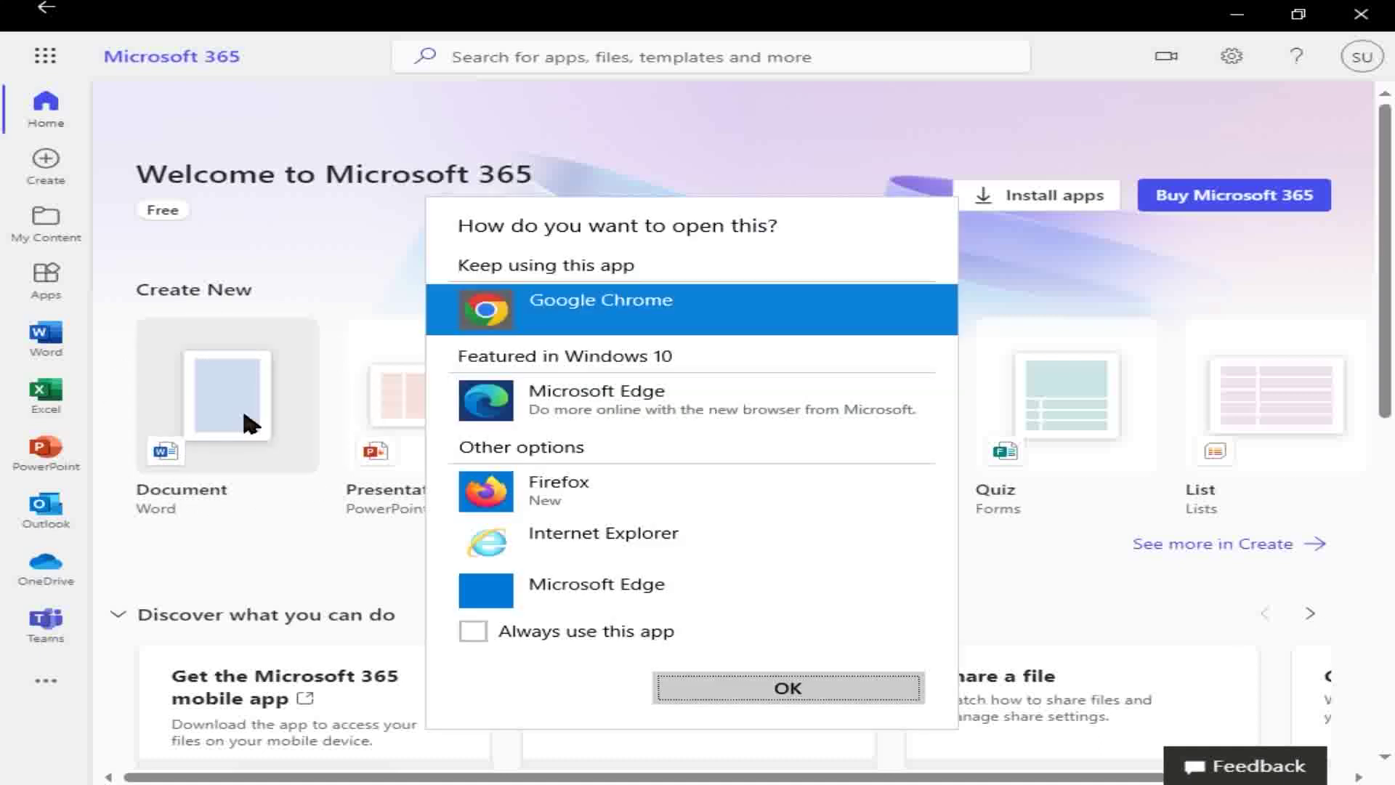
mouse_move(680, 308)
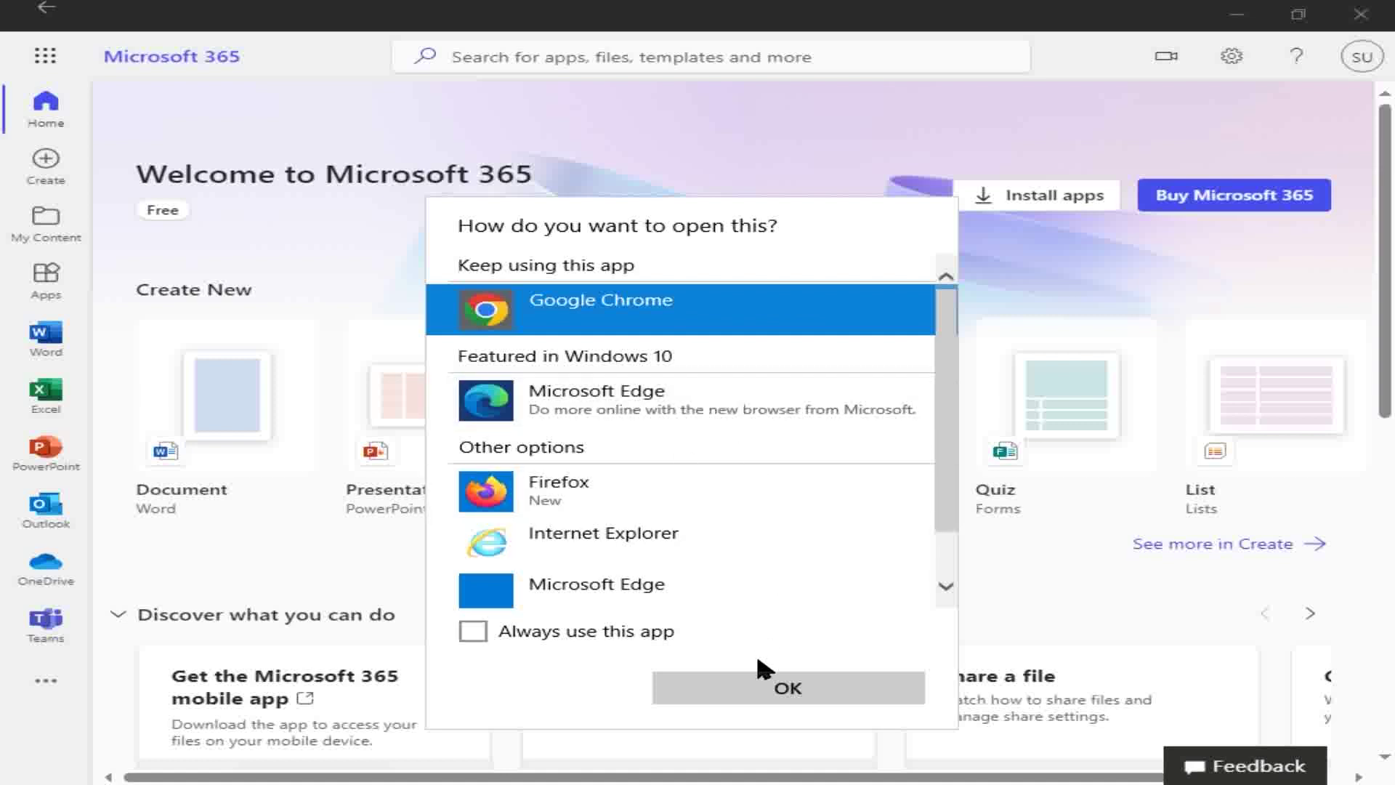
Open the new document in Google Chrome and maximize the browser window
left_click(790, 690)
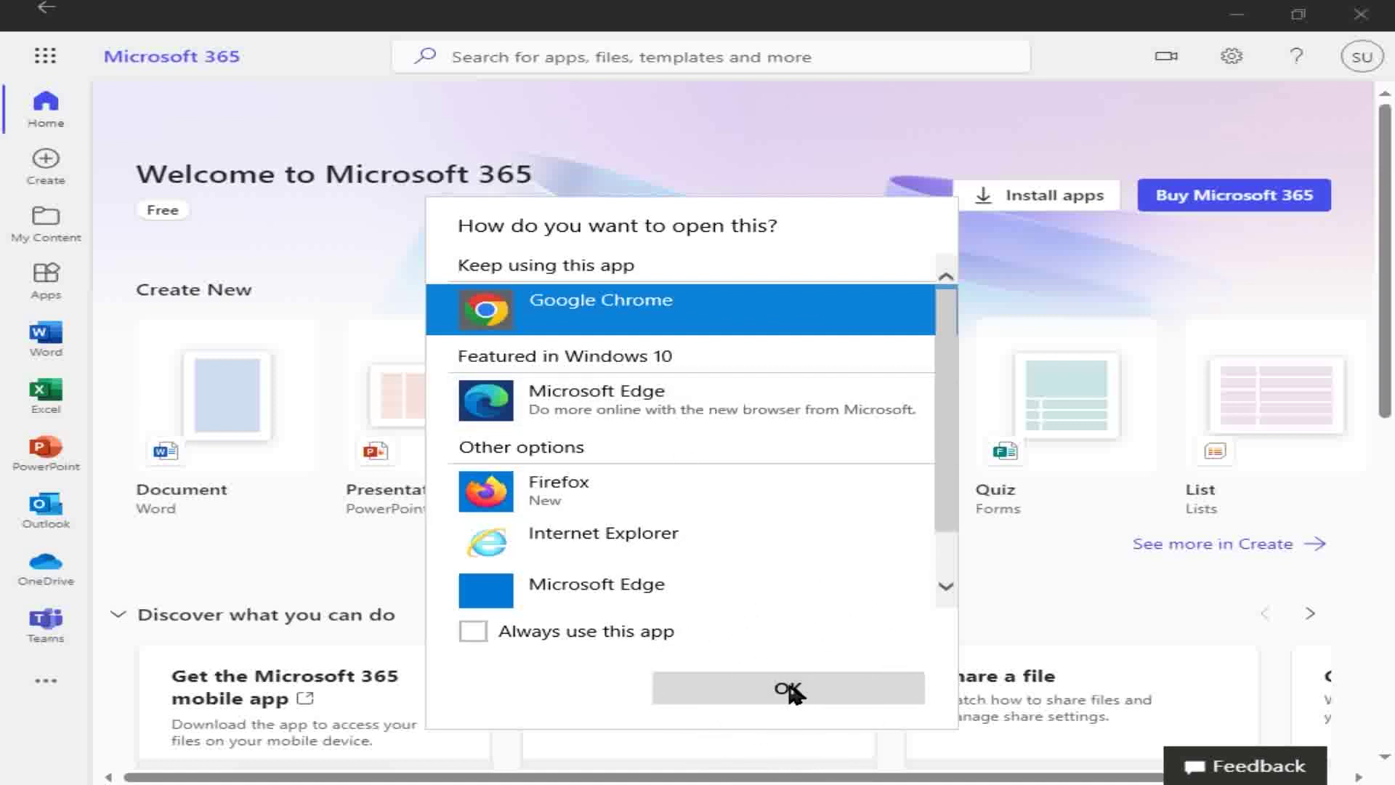
left_click(792, 691)
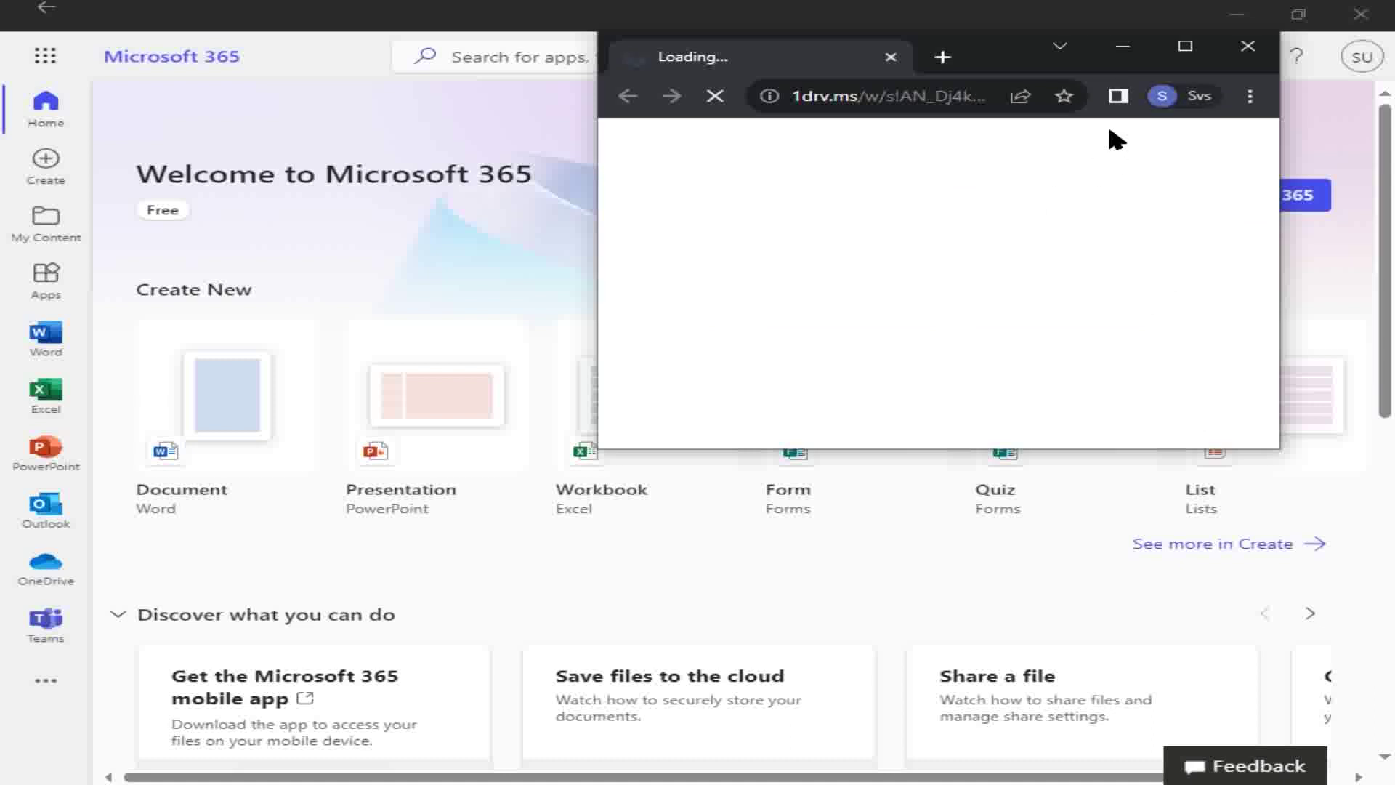
left_click(1187, 45)
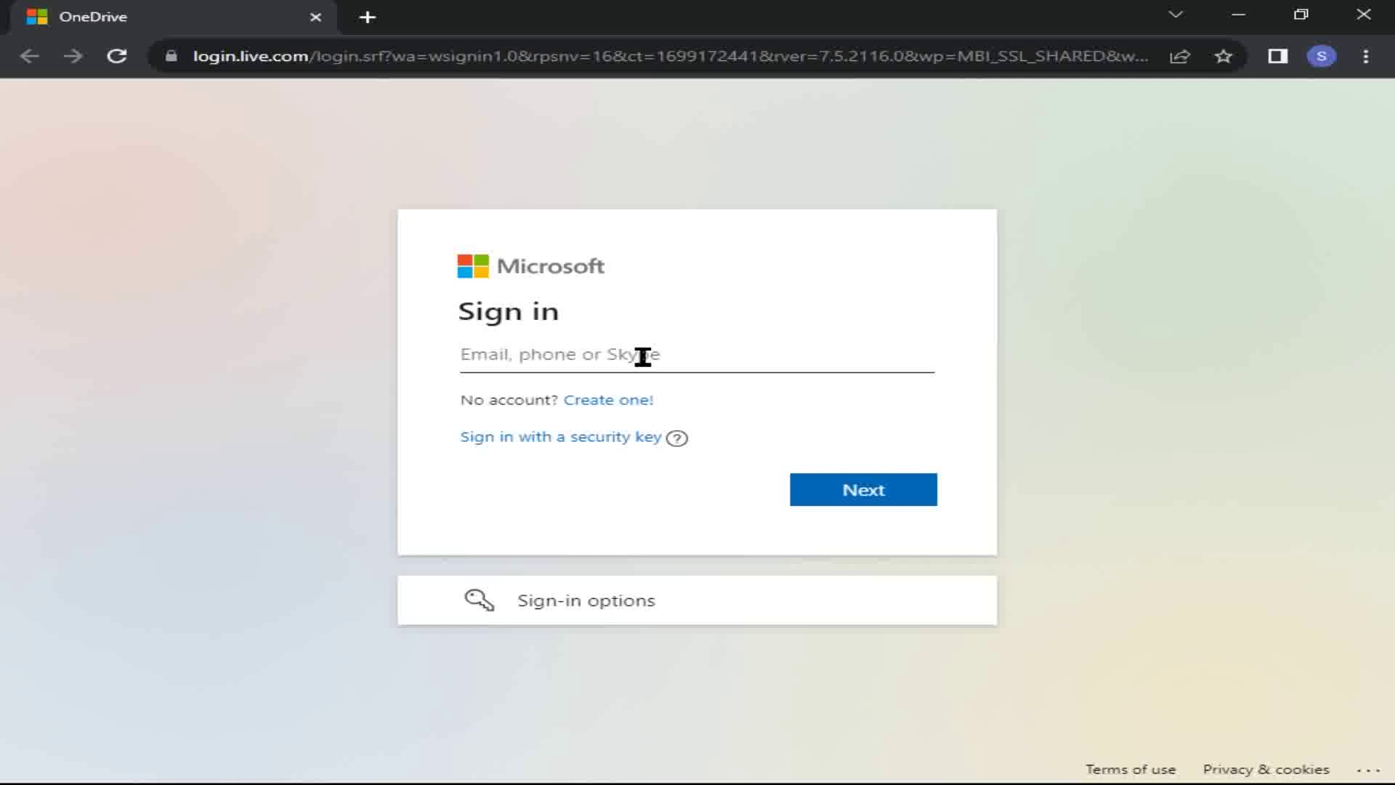
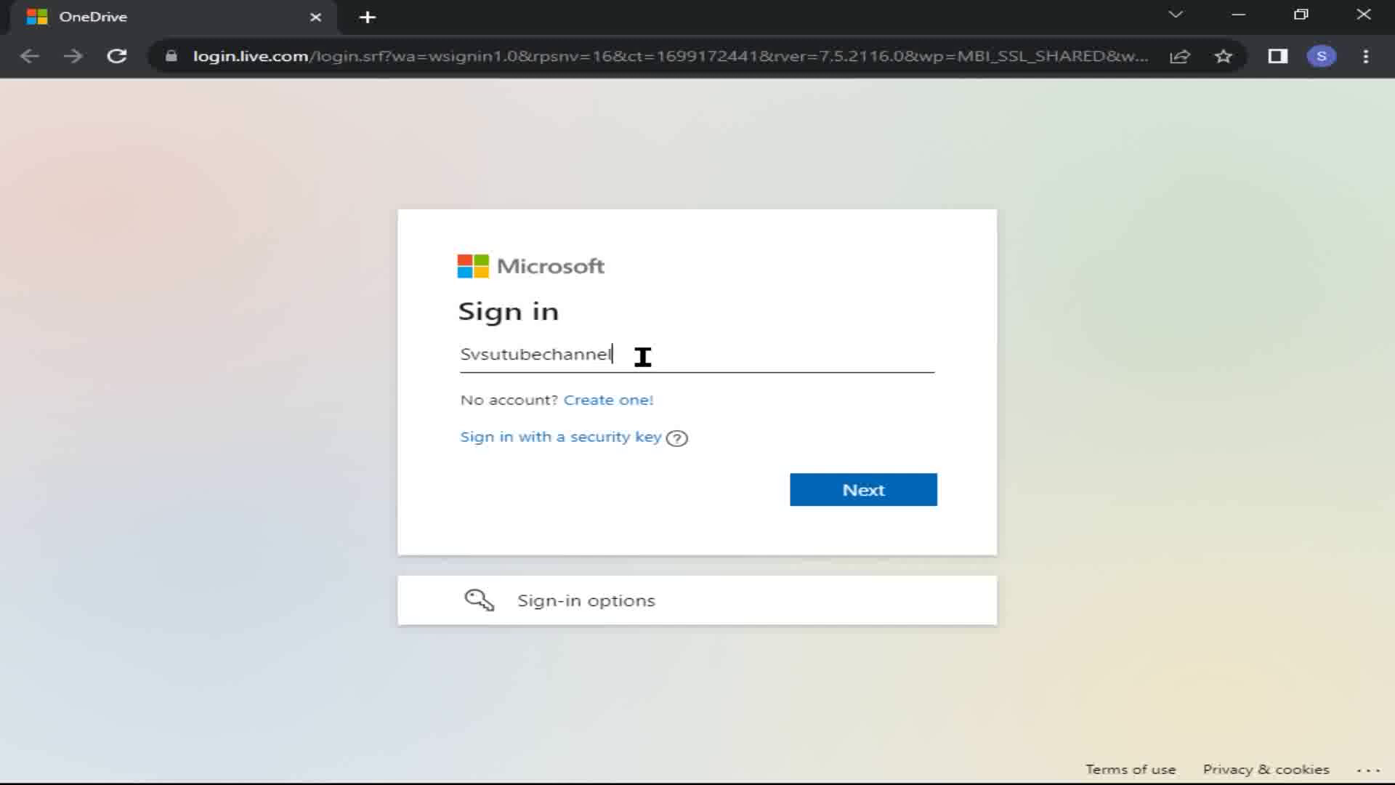
Sign in to Microsoft in Chrome with the account e-mail and password
left_click(868, 492)
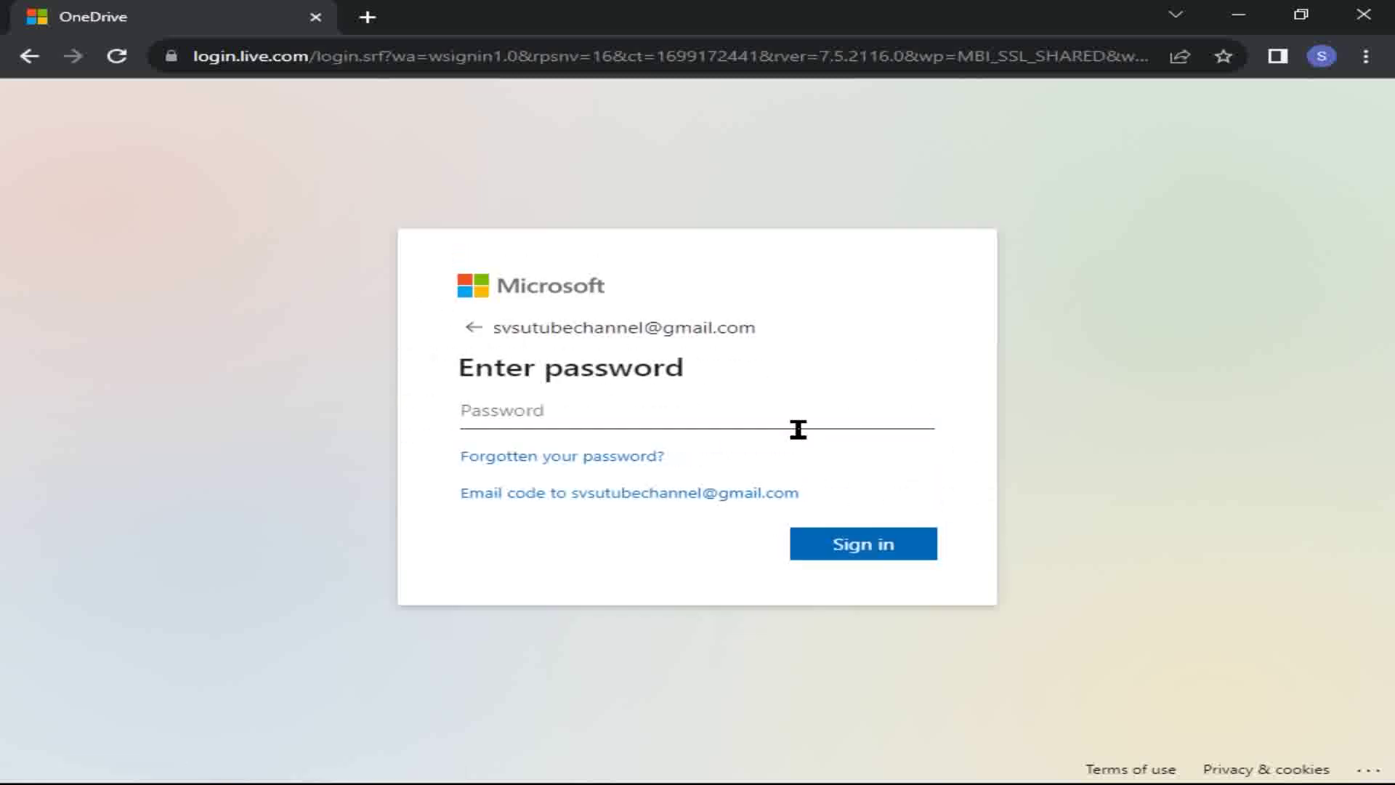
type("s")
type("••••••••••")
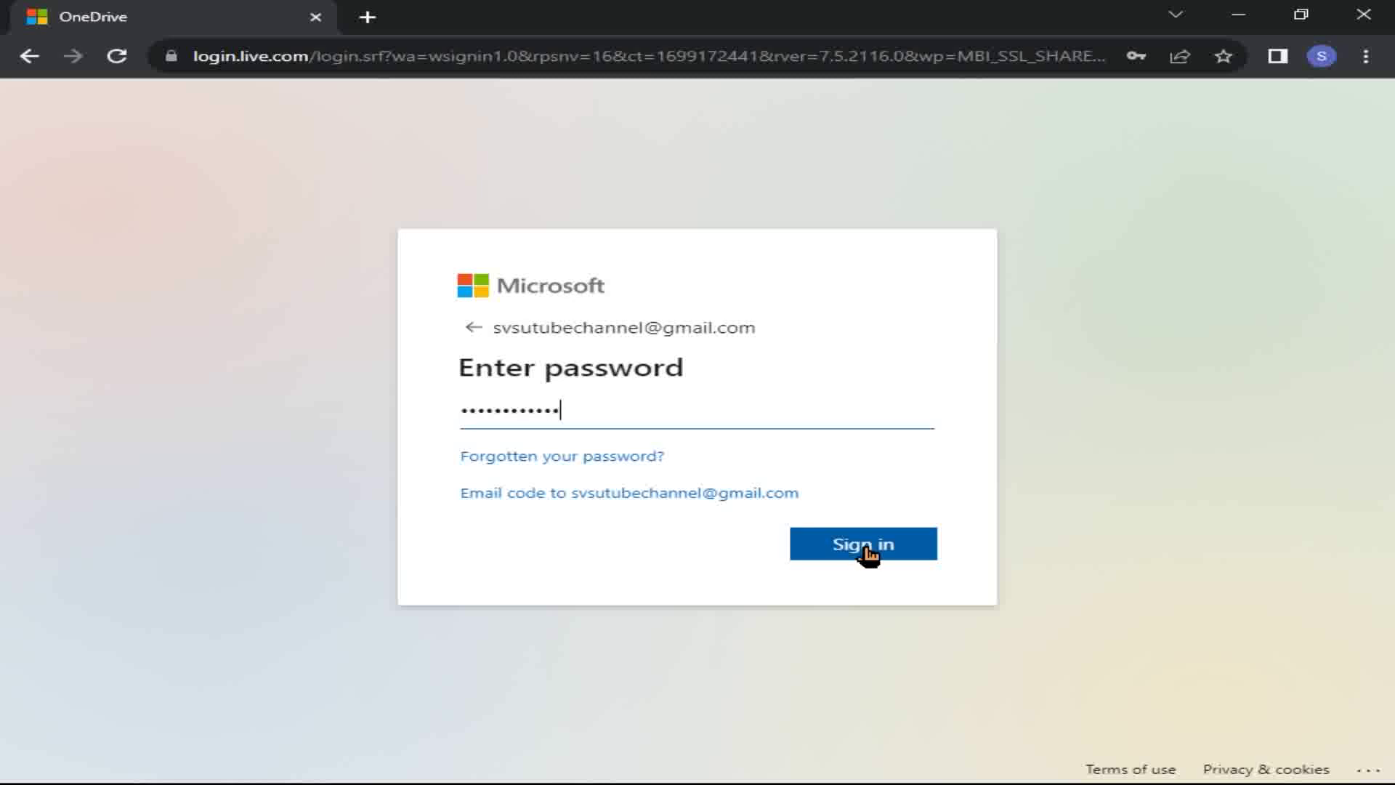
left_click(866, 546)
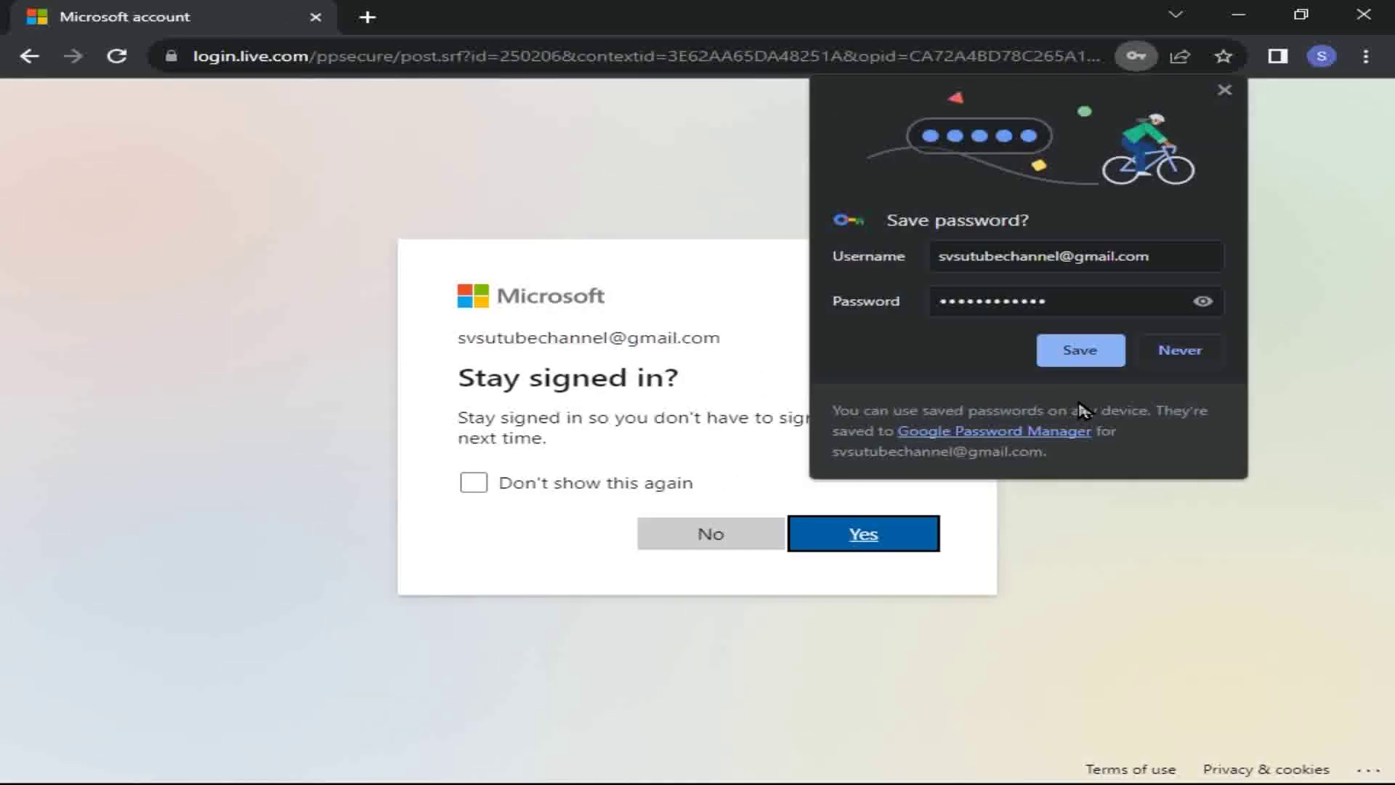
Decline saving the password and stay signed in without being asked again
left_click(1203, 353)
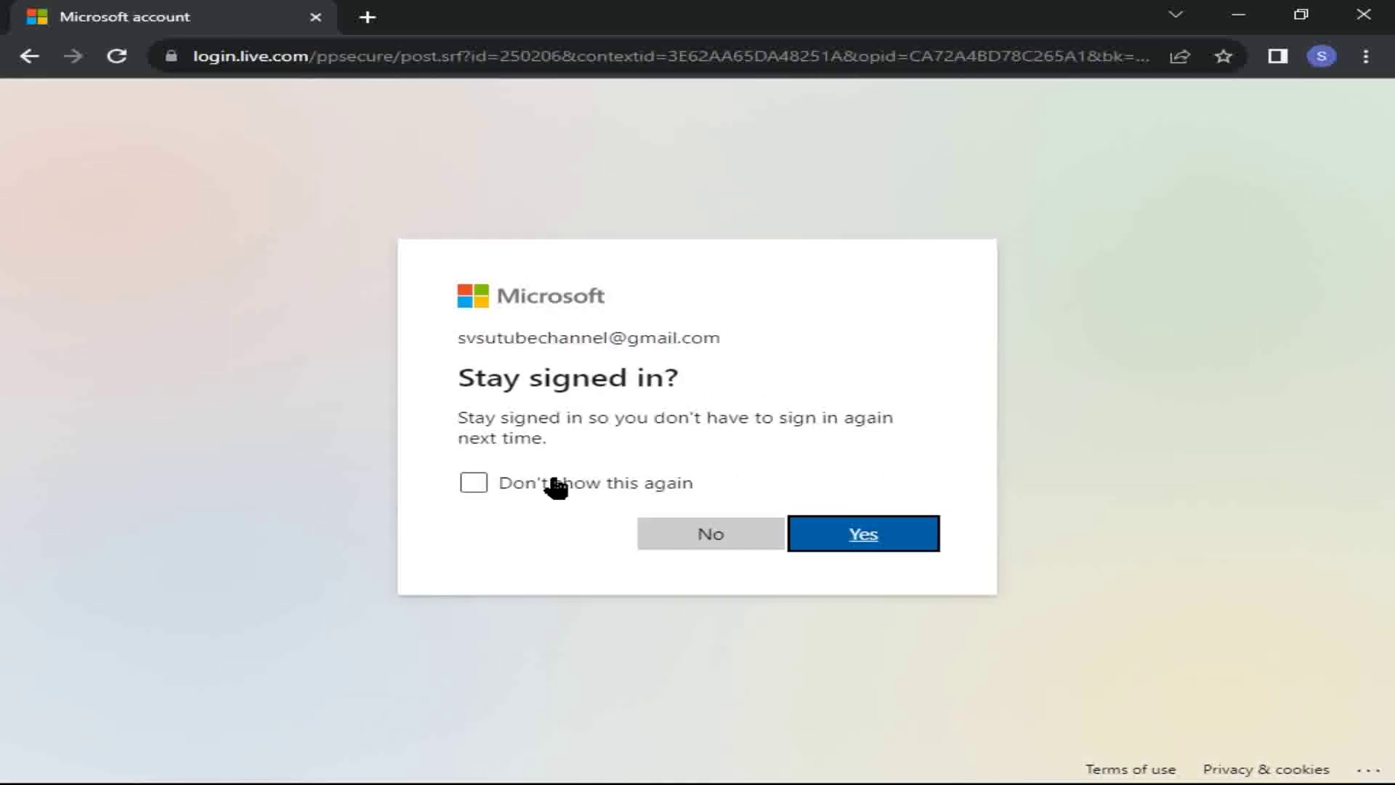
left_click(474, 483)
left_click(885, 542)
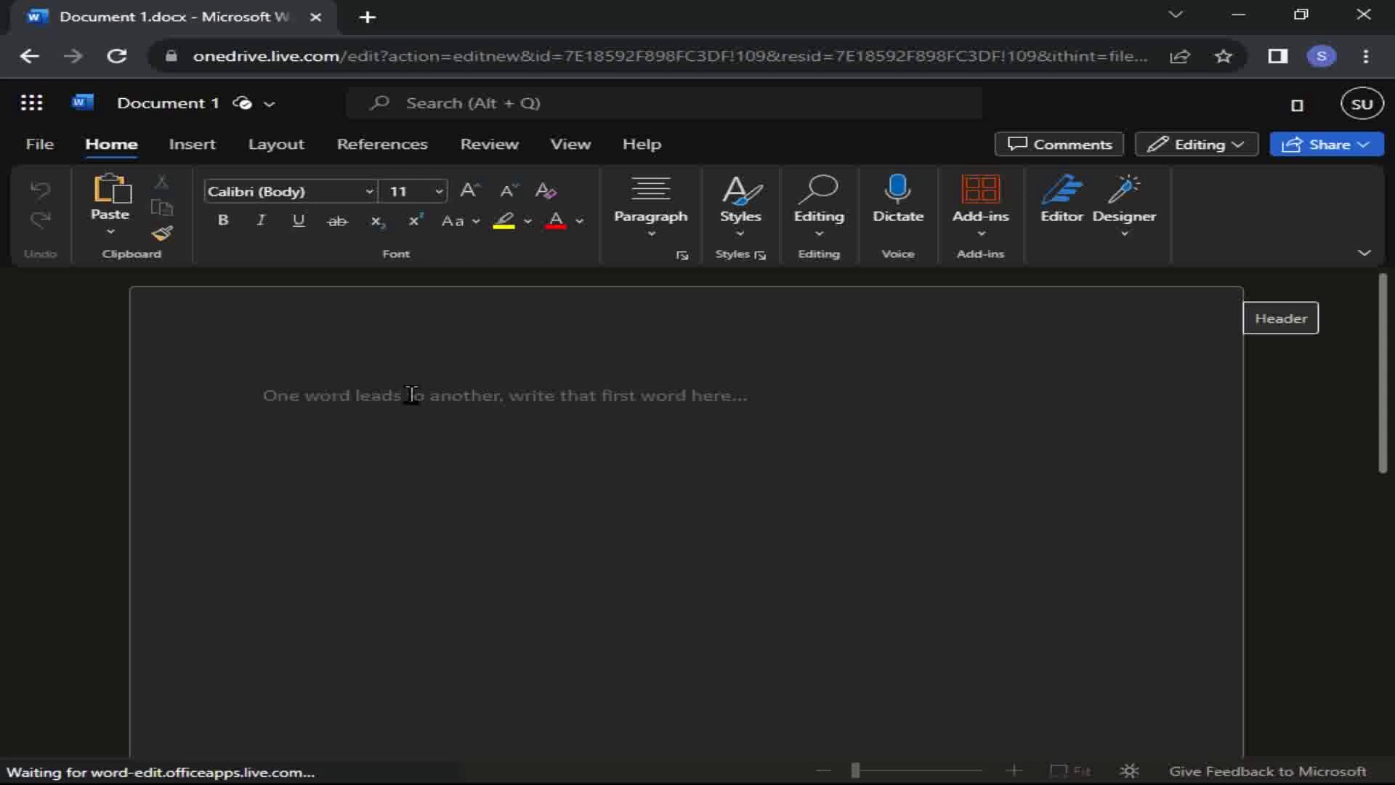
Type 'kldjfglkdsjglk' into Document 1, underline it, and briefly view the File menu
type("kldjf")
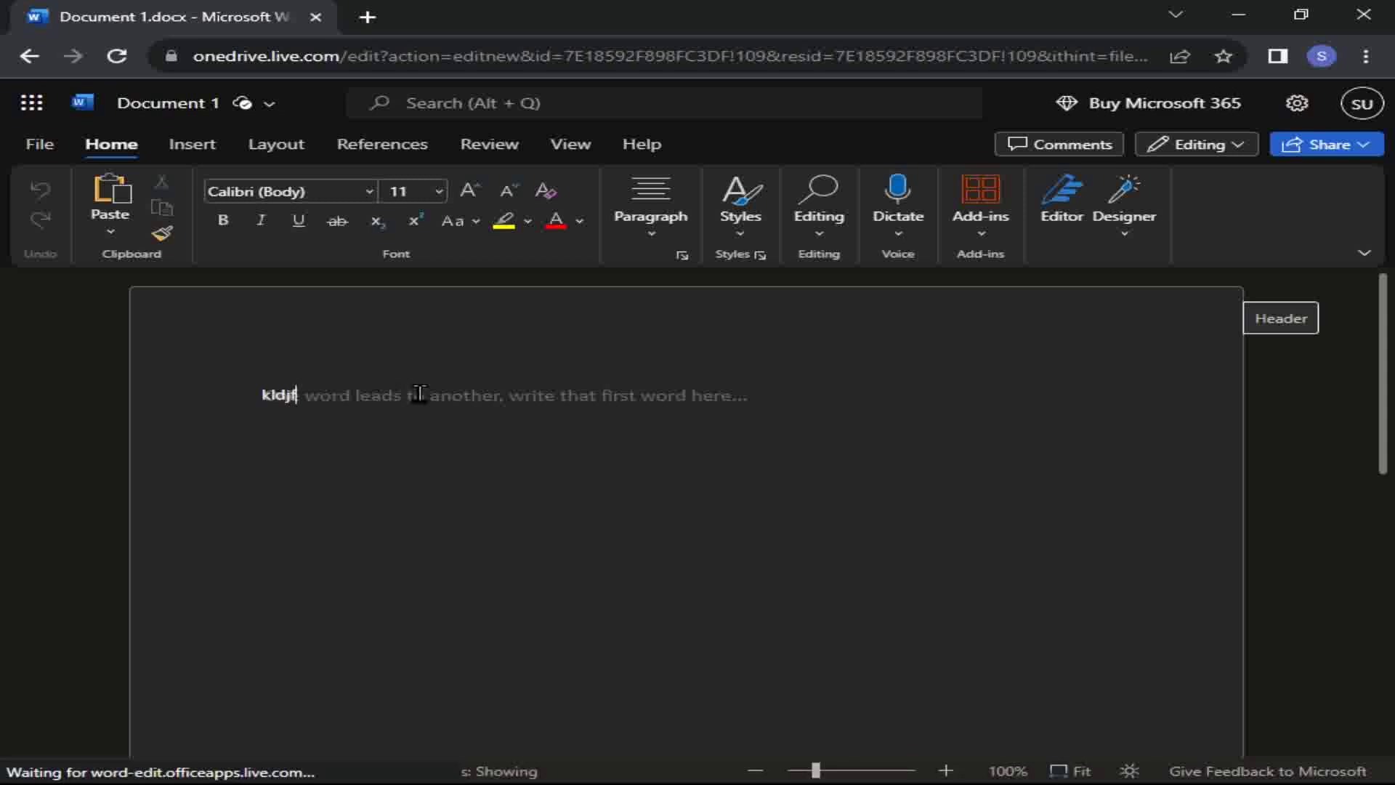
type("glkdsjglk")
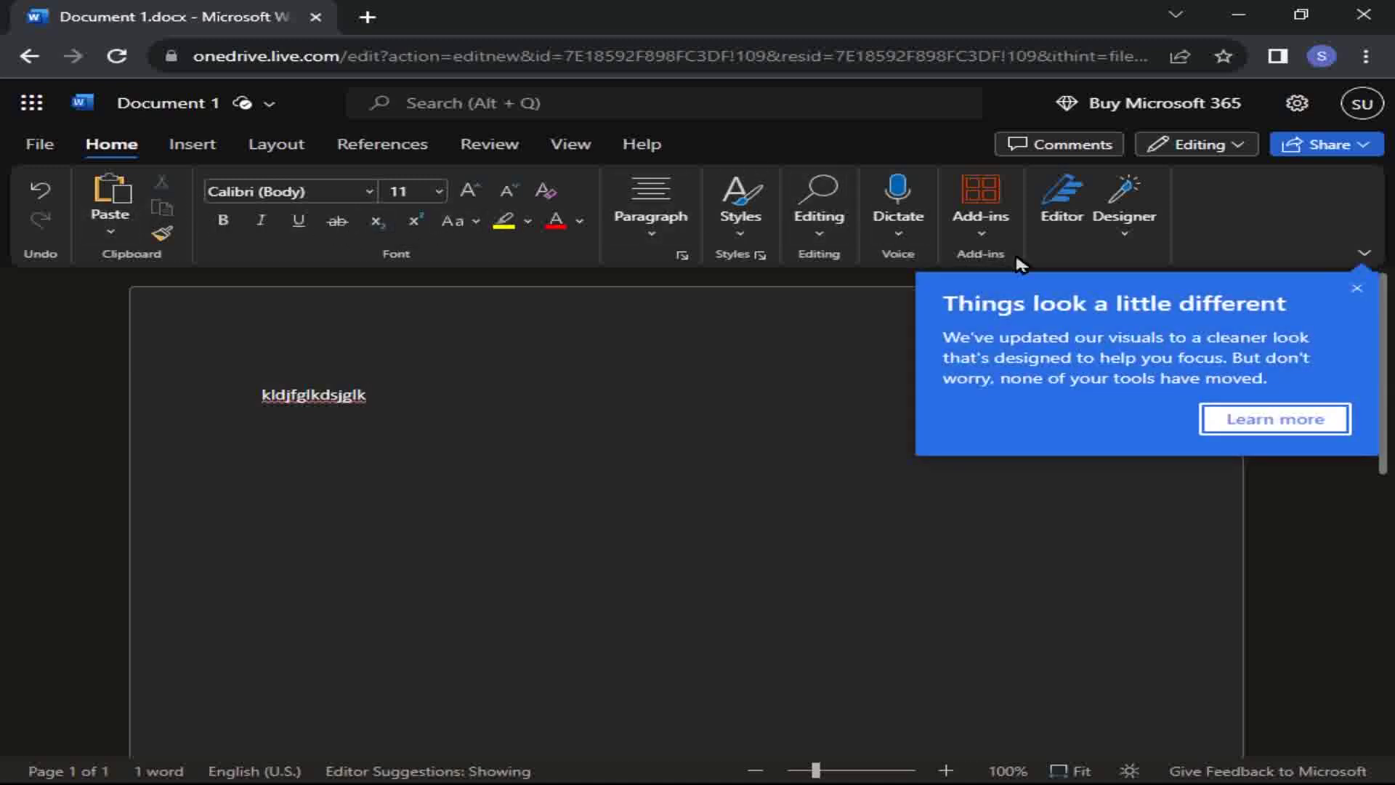
left_click(1357, 288)
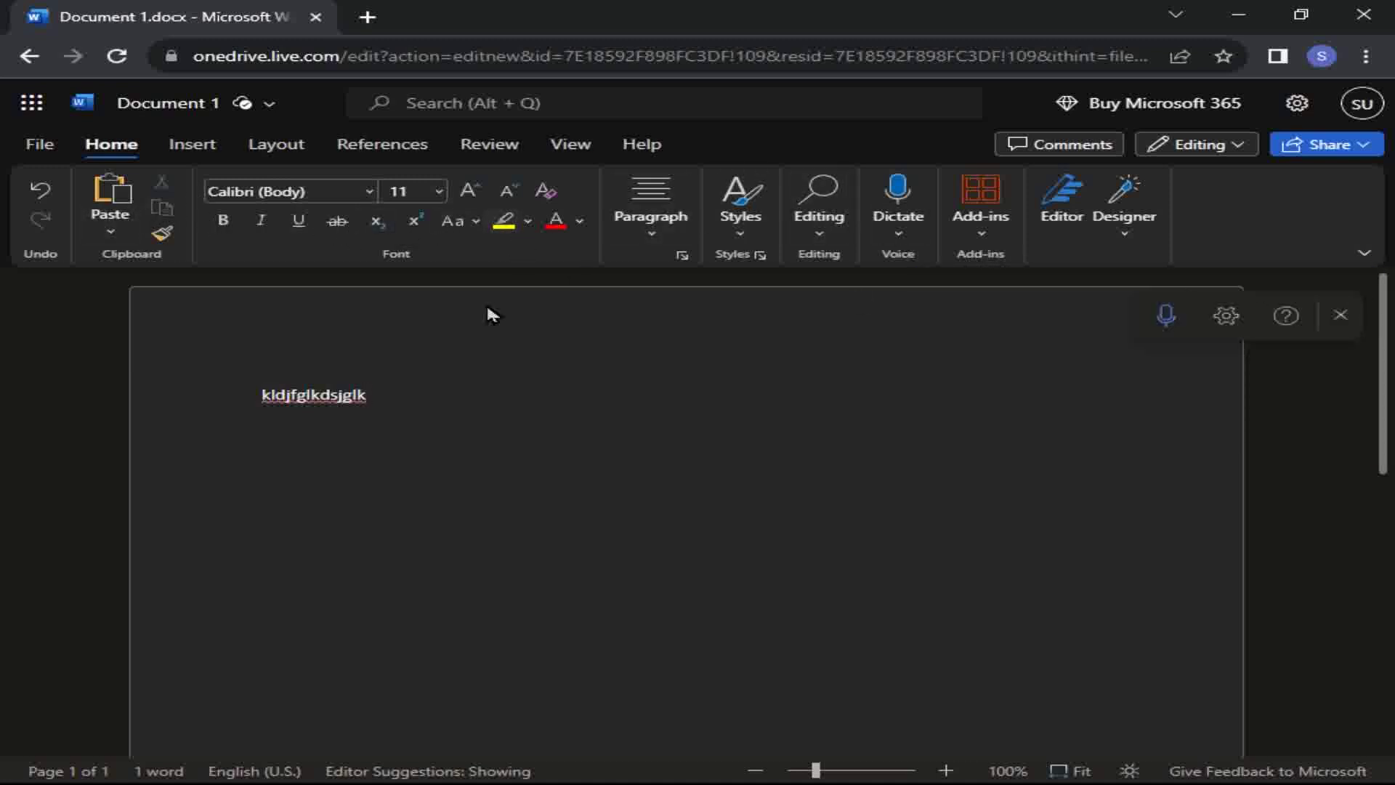
left_click_drag(377, 394, 193, 399)
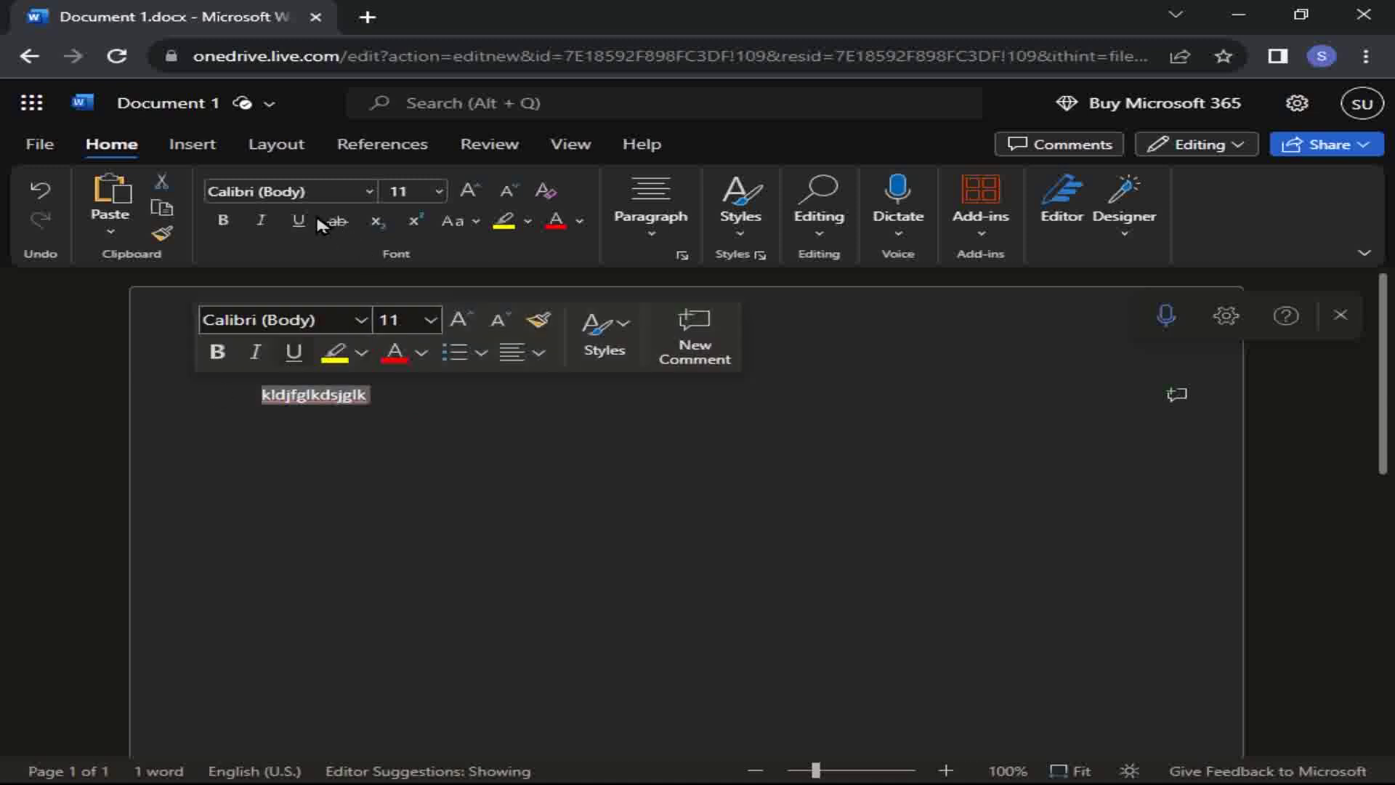
left_click(298, 221)
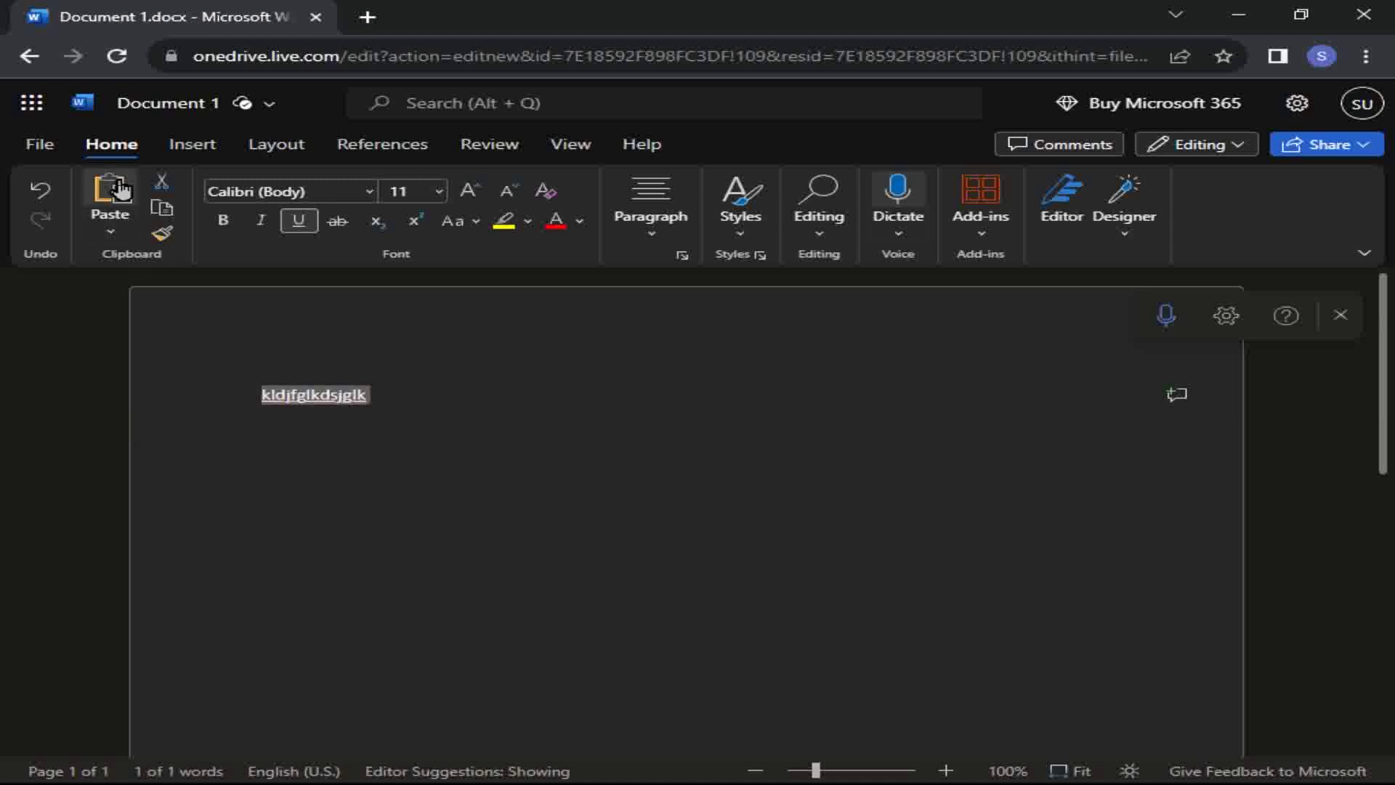
left_click(39, 149)
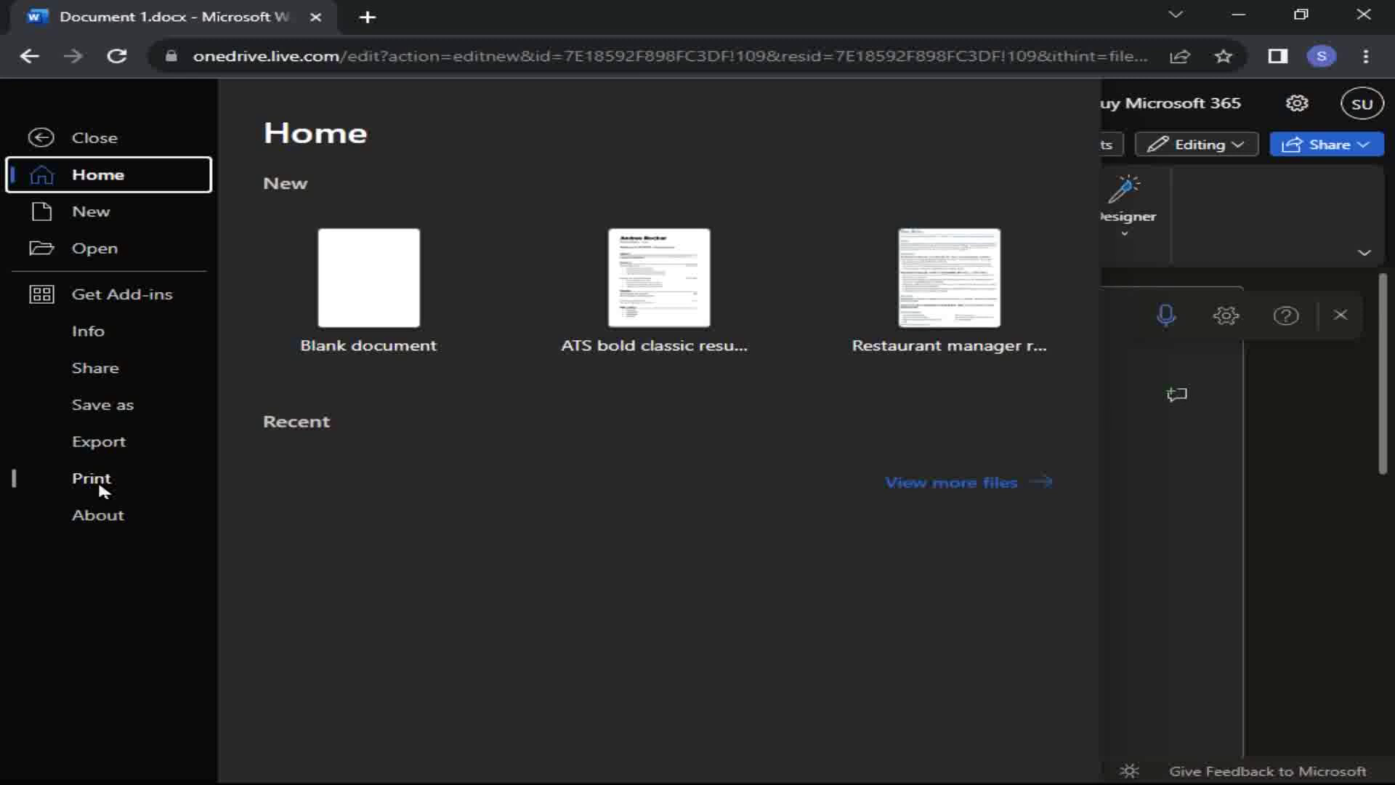
key("Escape")
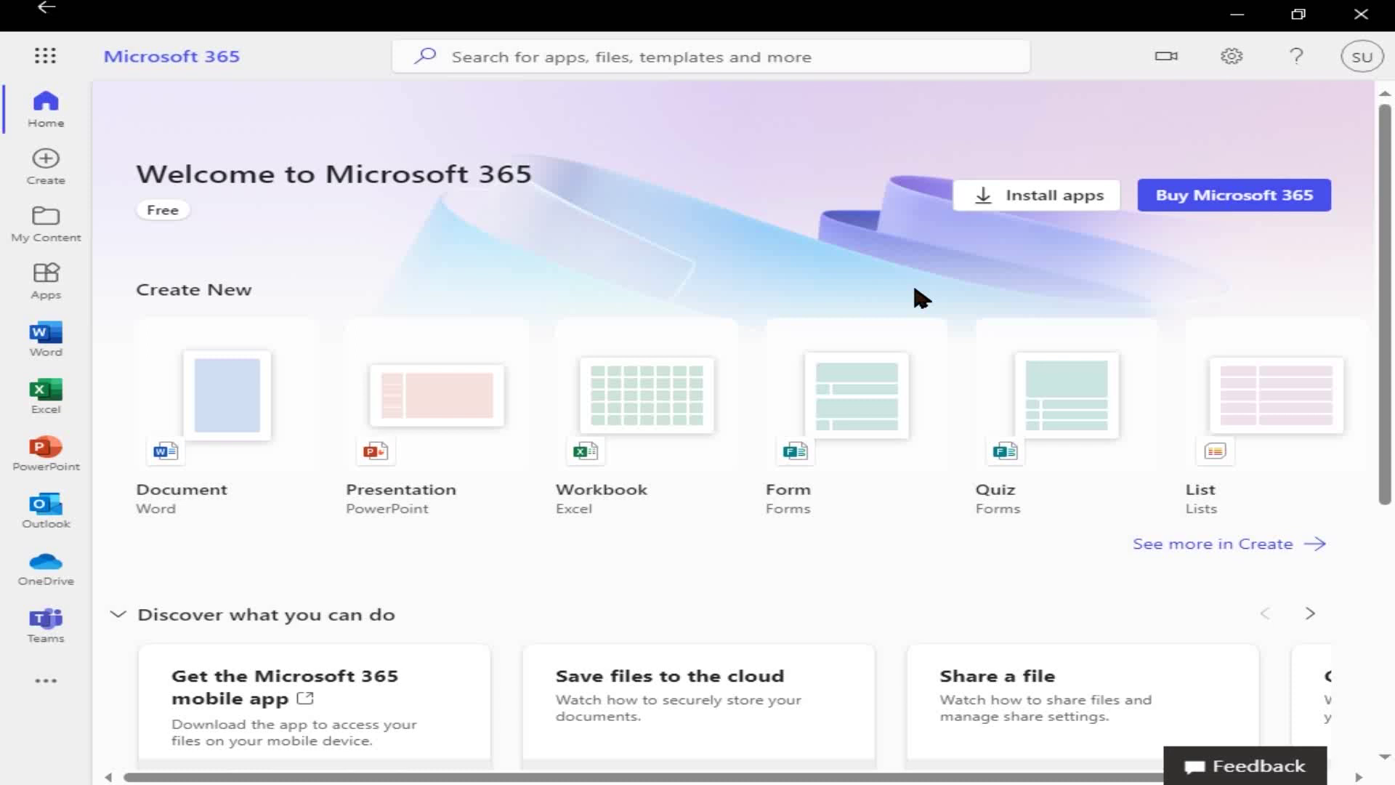
View the Install apps offer, dismiss the Go premium popup, and close the app window
left_click(1058, 209)
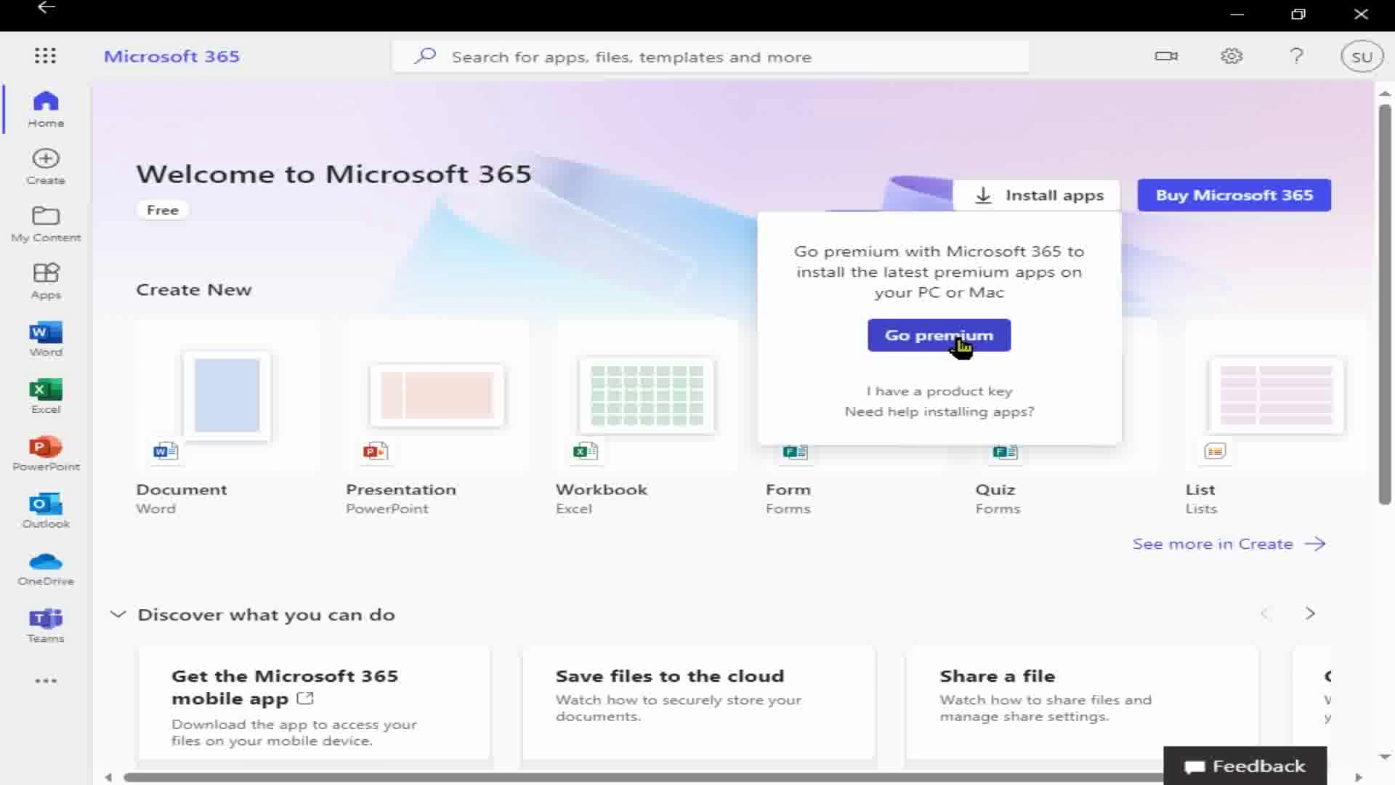
left_click(697, 582)
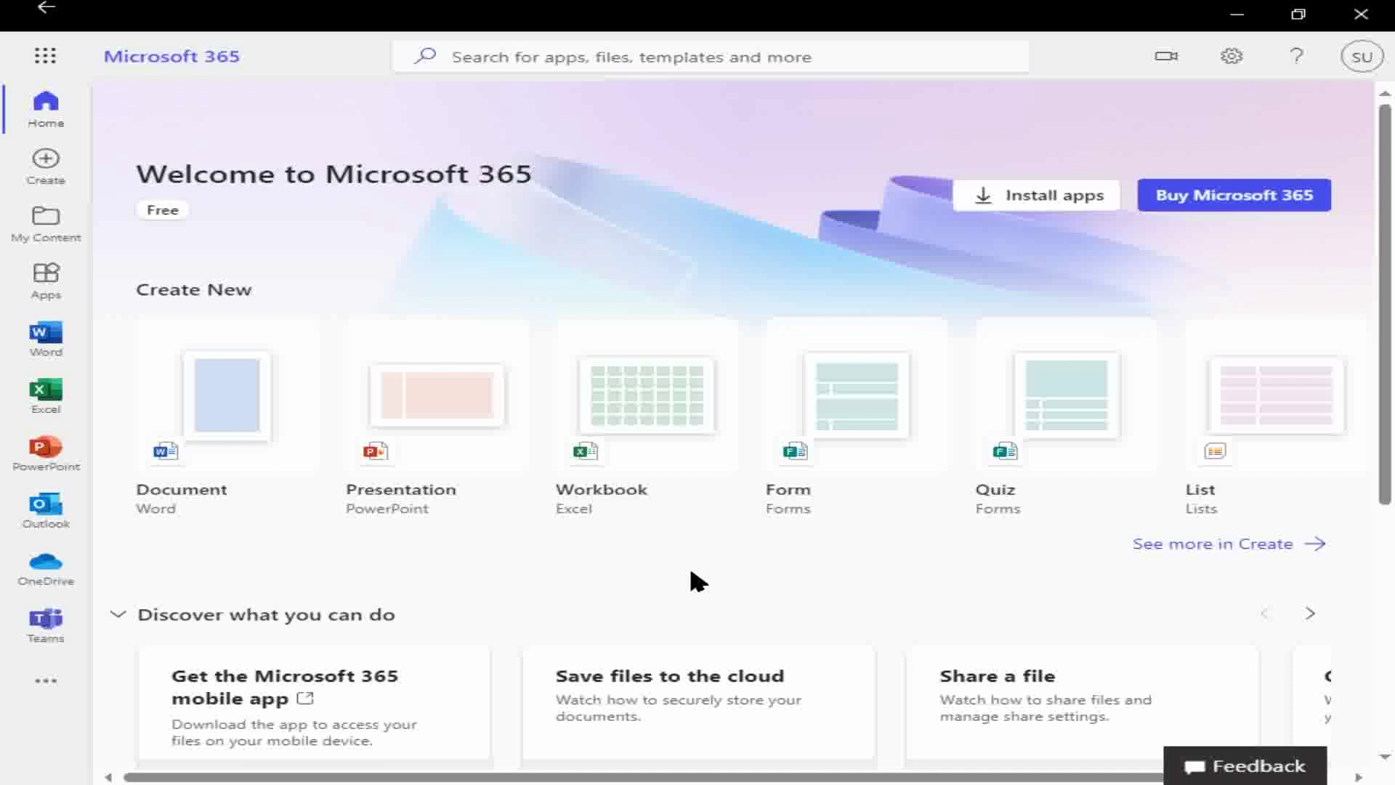
left_click(692, 573)
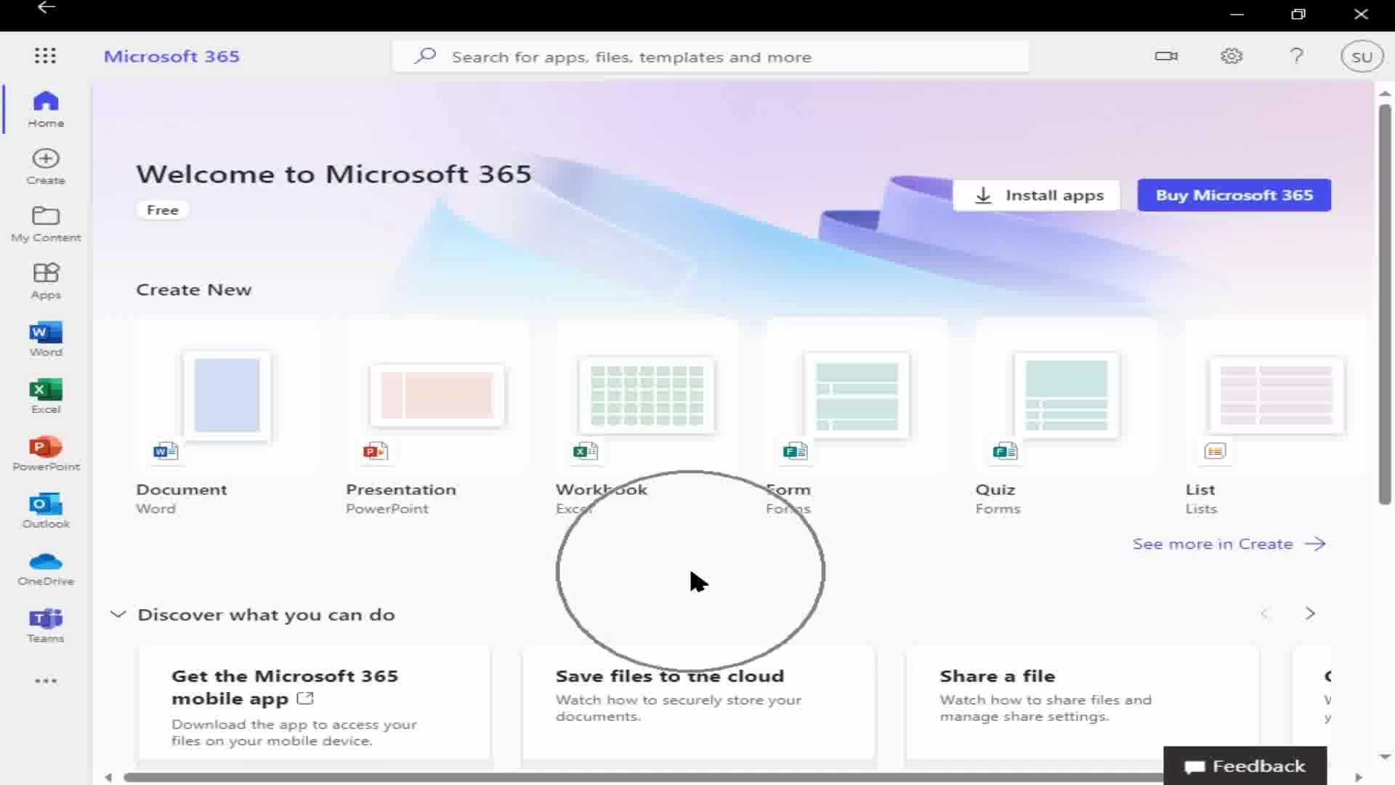
left_click(1371, 10)
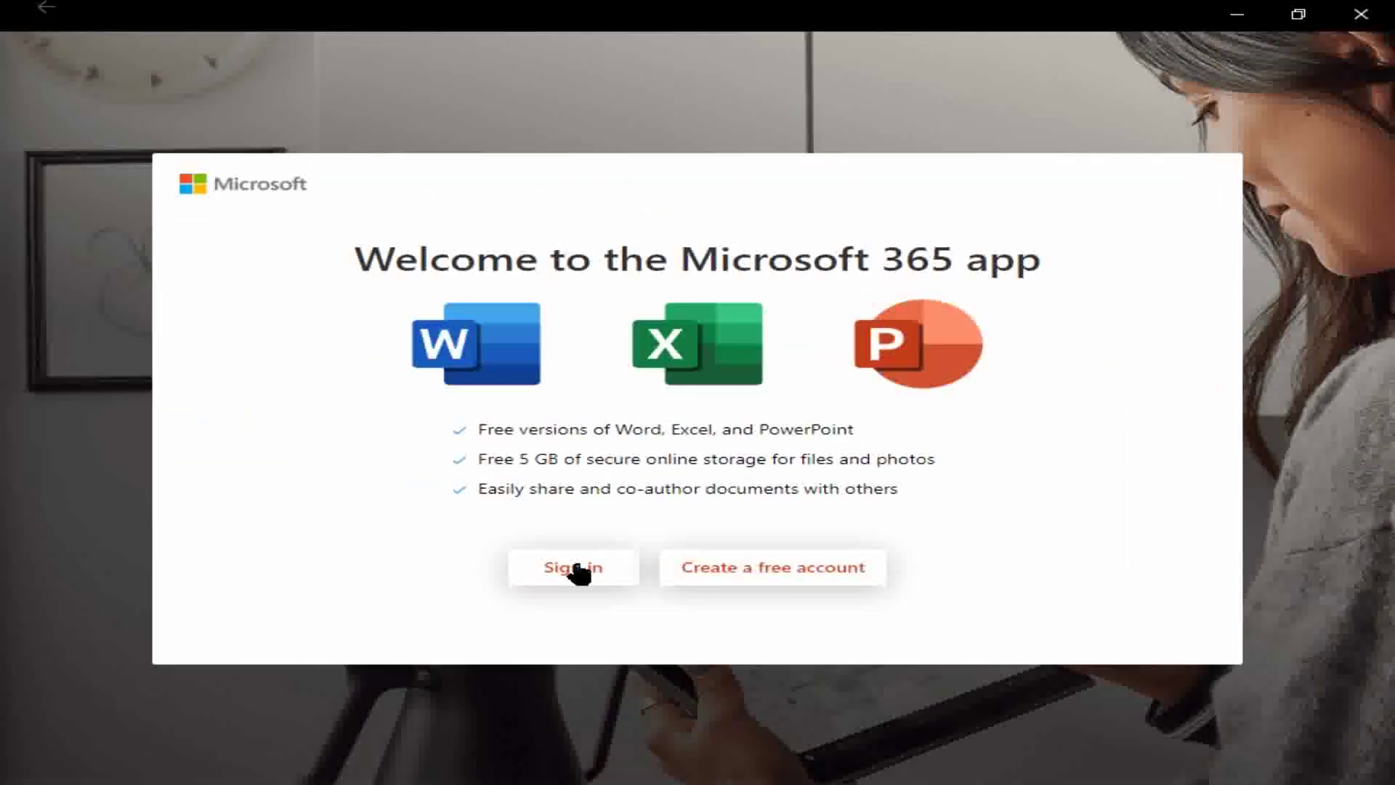
Choose Sign in on the reopened Microsoft 365 welcome screen
left_click(579, 571)
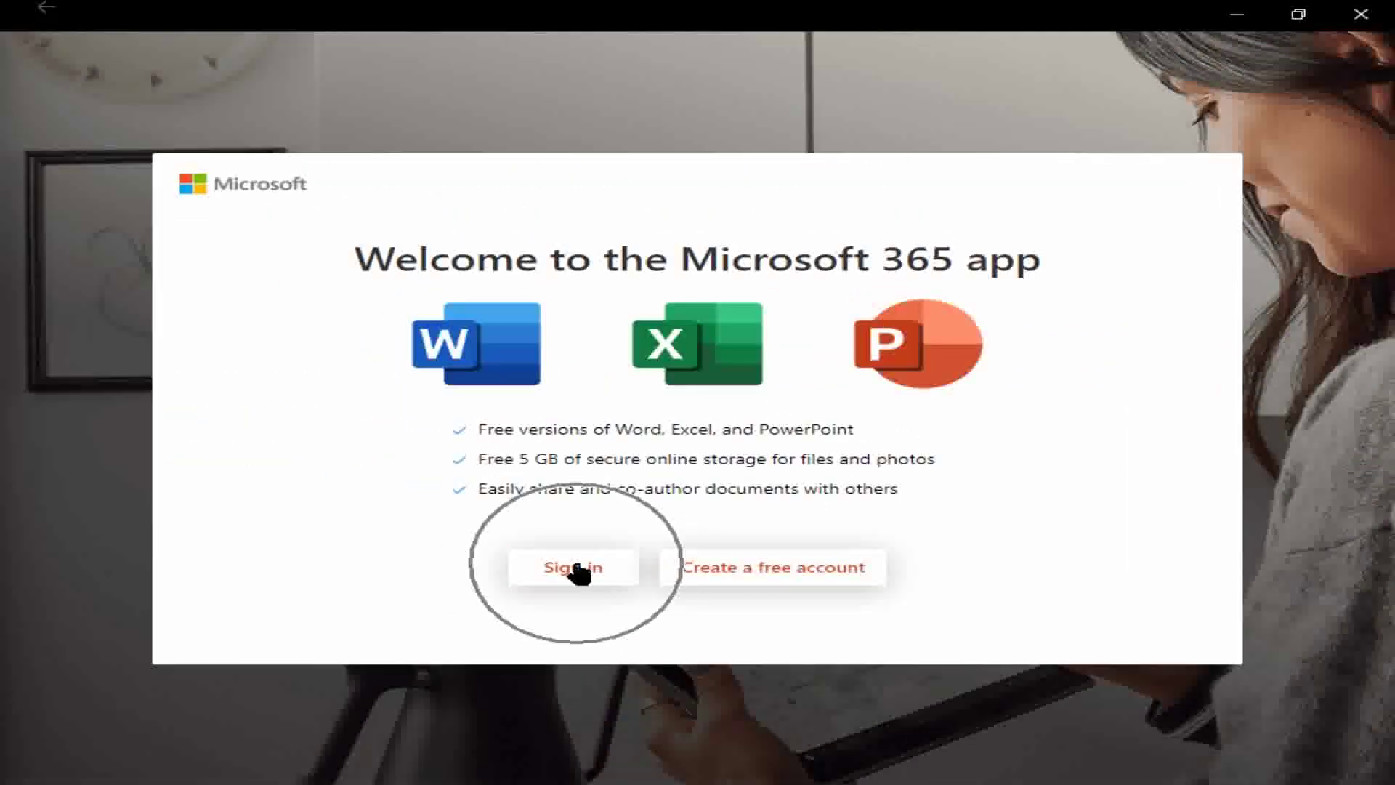